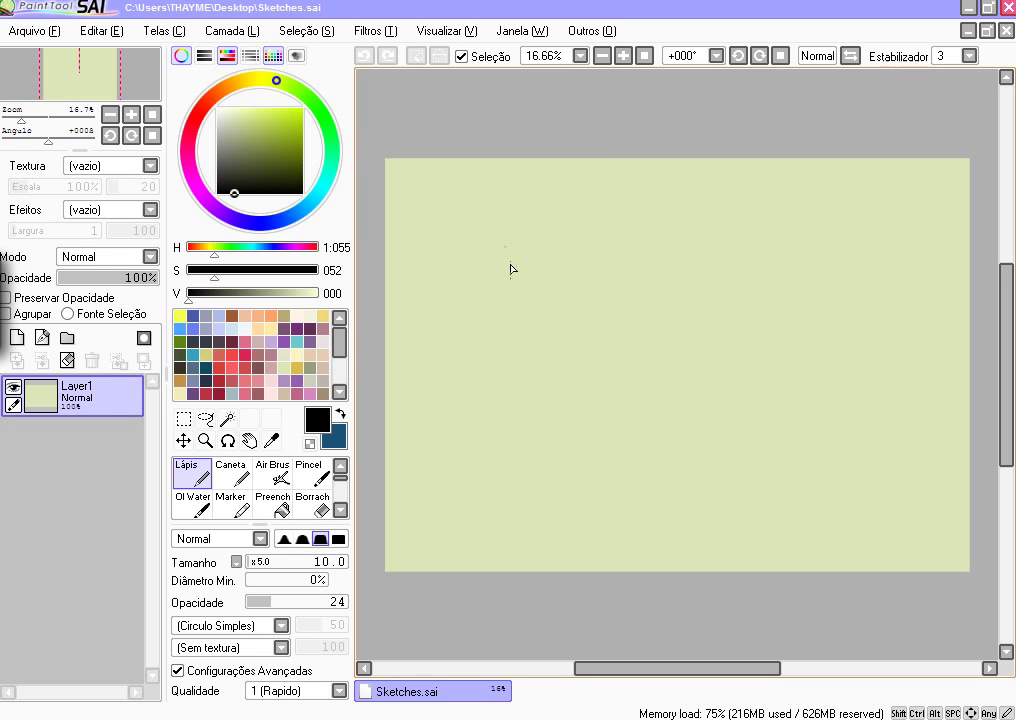
# - Sketch the face's V-shaped jawline in black pencil, from the left temple through the chin and up the right cheek
pyautogui.moveTo(506, 247)
pyautogui.mouseDown()
pyautogui.moveTo(512, 311)
pyautogui.moveTo(557, 380)
pyautogui.mouseUp()
pyautogui.moveTo(600, 411); pyautogui.dragTo(611, 420)
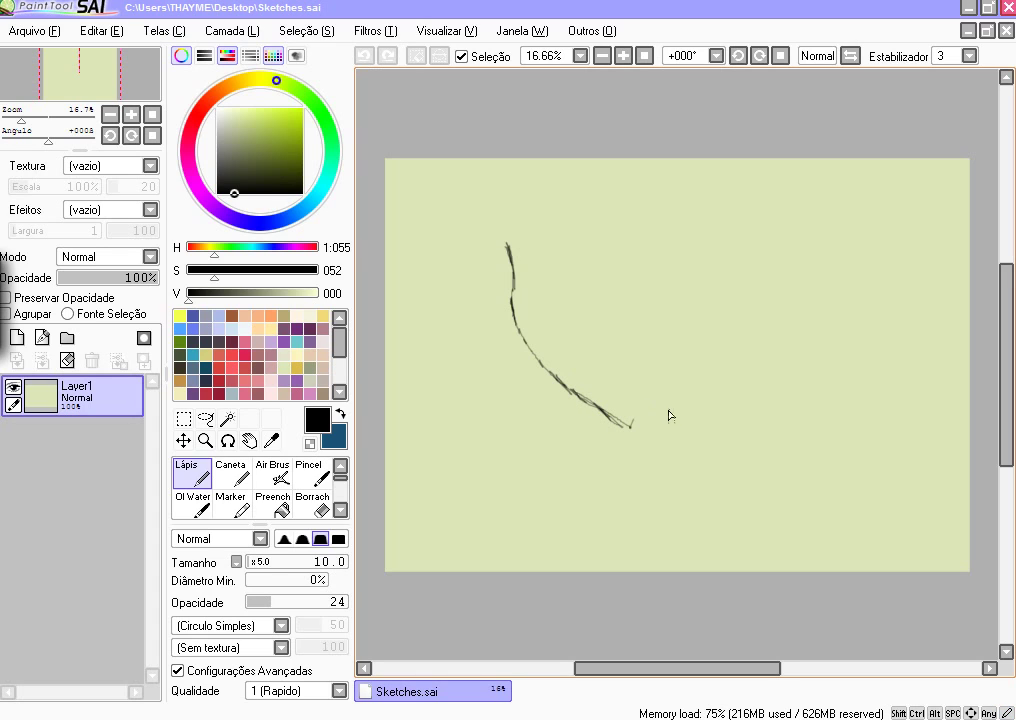
pyautogui.moveTo(634, 421)
pyautogui.mouseDown()
pyautogui.moveTo(666, 417)
pyautogui.moveTo(644, 425)
pyautogui.moveTo(702, 395)
pyautogui.moveTo(650, 421)
pyautogui.moveTo(703, 395)
pyautogui.mouseUp()
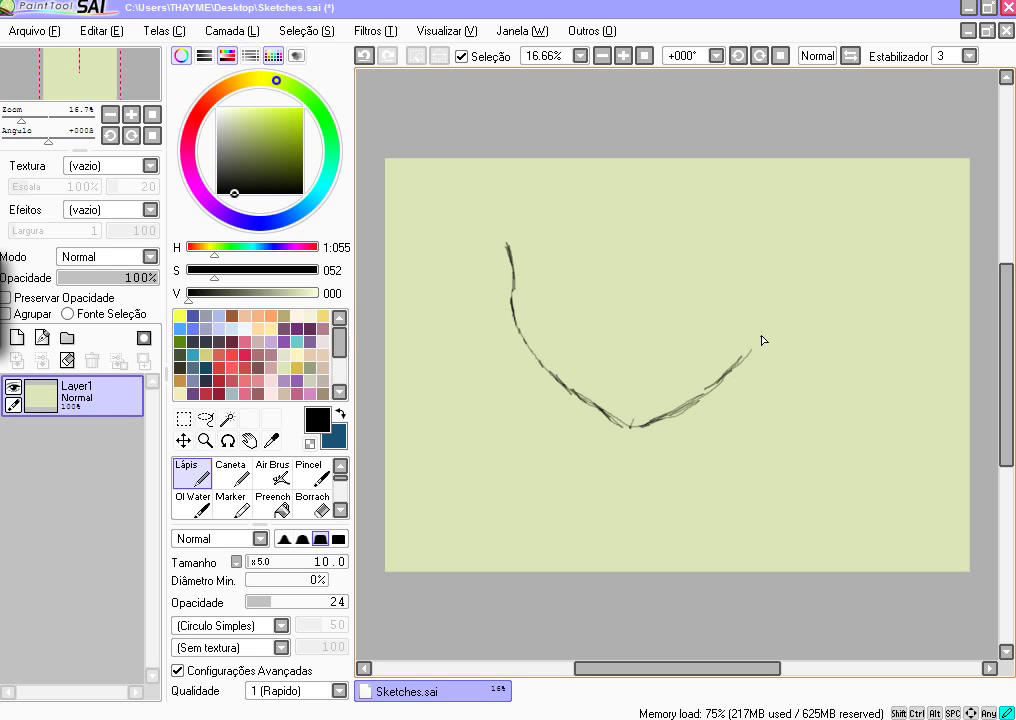
pyautogui.moveTo(772, 320); pyautogui.dragTo(740, 355)
# - Sketch both anime-style eyes inside the face outline, with upper lids, irises and lower lid lines
pyautogui.moveTo(506, 254)
pyautogui.mouseDown()
pyautogui.moveTo(565, 281)
pyautogui.moveTo(514, 258)
pyautogui.mouseUp()
pyautogui.click(541, 305)
pyautogui.moveTo(541, 303); pyautogui.dragTo(564, 308)
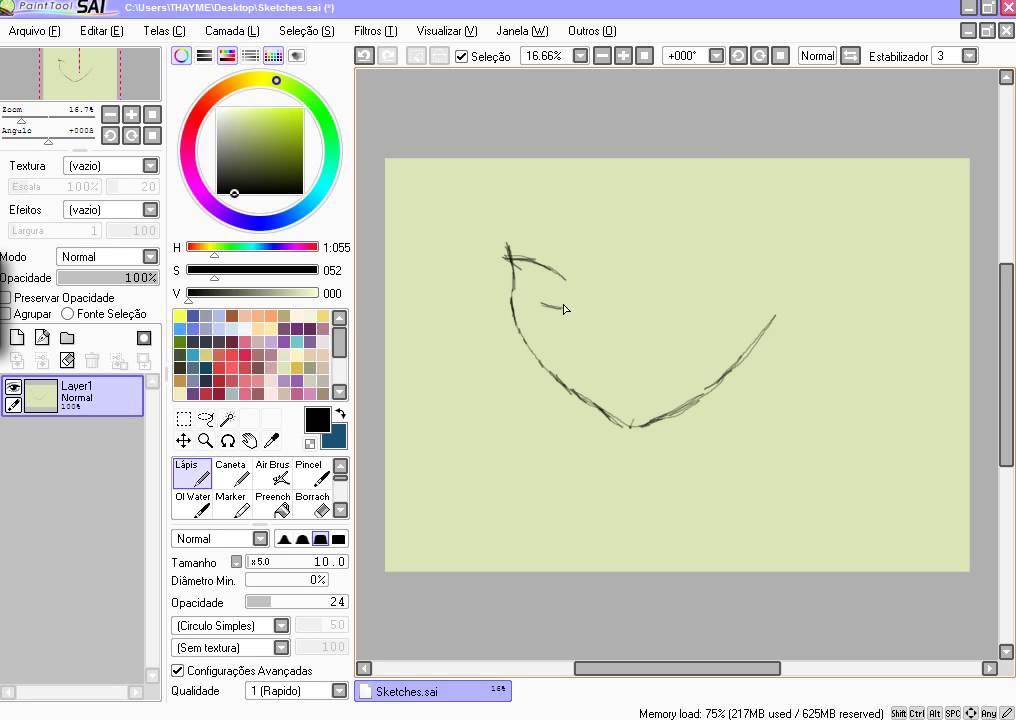
pyautogui.moveTo(537, 264)
pyautogui.mouseDown()
pyautogui.moveTo(540, 302)
pyautogui.moveTo(538, 268)
pyautogui.moveTo(541, 293)
pyautogui.moveTo(567, 309)
pyautogui.moveTo(560, 288)
pyautogui.moveTo(564, 304)
pyautogui.moveTo(572, 283)
pyautogui.moveTo(562, 275)
pyautogui.moveTo(572, 290)
pyautogui.moveTo(688, 271)
pyautogui.moveTo(668, 268)
pyautogui.moveTo(717, 286)
pyautogui.mouseUp()
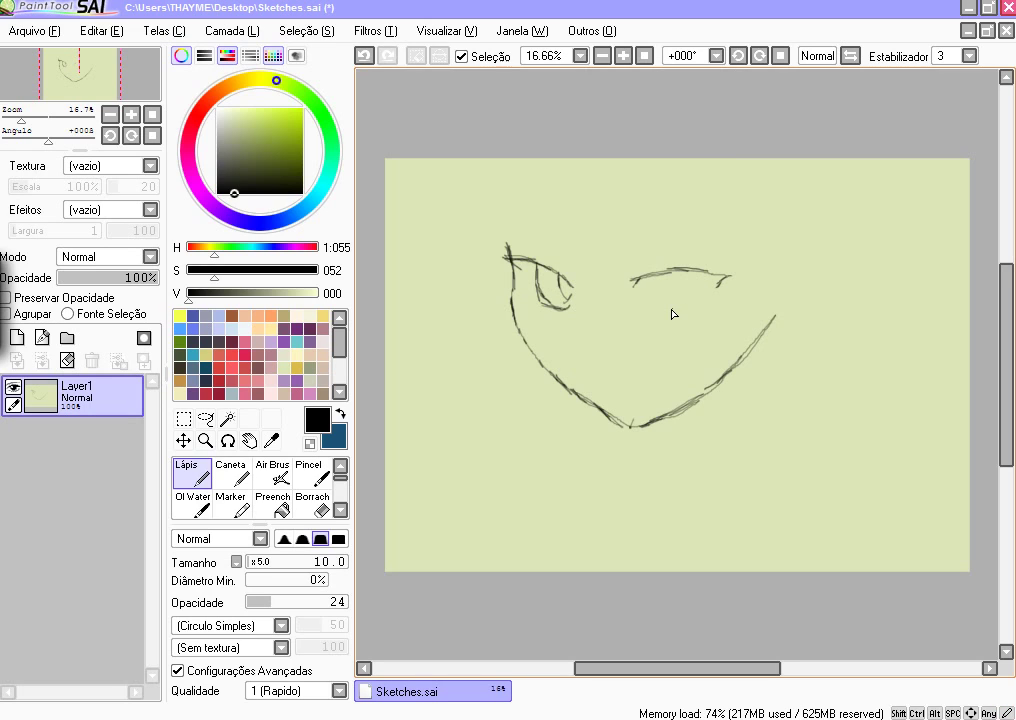
pyautogui.moveTo(645, 317)
pyautogui.mouseDown()
pyautogui.moveTo(676, 318)
pyautogui.moveTo(652, 299)
pyautogui.moveTo(656, 285)
pyautogui.moveTo(656, 304)
pyautogui.moveTo(681, 319)
pyautogui.moveTo(671, 314)
pyautogui.moveTo(703, 296)
pyautogui.moveTo(708, 278)
pyautogui.moveTo(679, 316)
pyautogui.mouseUp()
pyautogui.moveTo(681, 271)
pyautogui.mouseDown()
pyautogui.moveTo(683, 297)
pyautogui.moveTo(697, 295)
pyautogui.mouseUp()
# - Sketch the nose line with short marks beneath it, and draw the two eyebrows above the eyes
pyautogui.moveTo(598, 334)
pyautogui.mouseDown()
pyautogui.moveTo(613, 369)
pyautogui.moveTo(636, 375)
pyautogui.mouseUp()
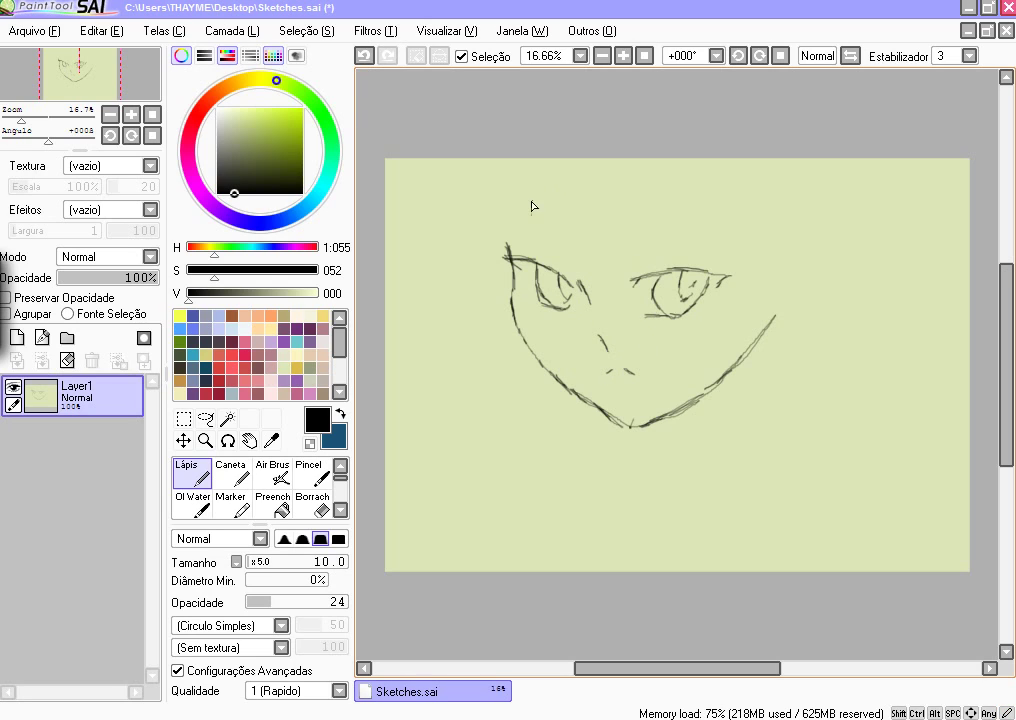
pyautogui.moveTo(544, 200); pyautogui.dragTo(519, 209)
pyautogui.click(585, 200)
pyautogui.moveTo(655, 205); pyautogui.dragTo(688, 221)
# - Sketch pointed bangs across the forehead, from the left temple to the outer side of the right eye
pyautogui.moveTo(500, 160)
pyautogui.mouseDown()
pyautogui.moveTo(459, 205)
pyautogui.moveTo(482, 220)
pyautogui.moveTo(461, 251)
pyautogui.mouseUp()
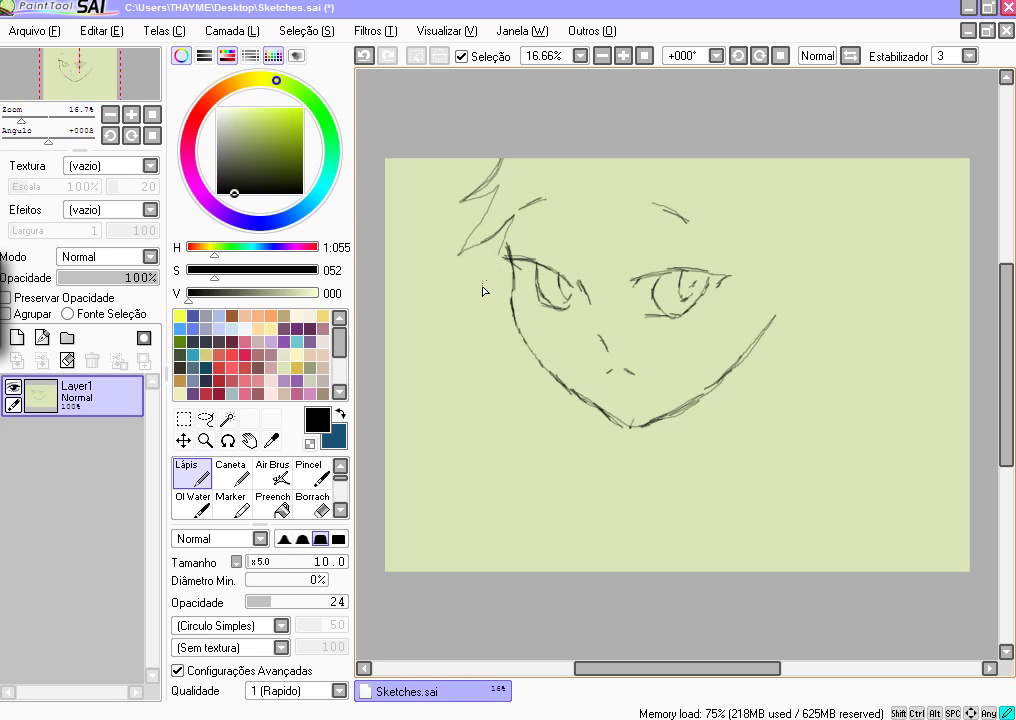
pyautogui.moveTo(482, 287)
pyautogui.mouseDown()
pyautogui.moveTo(537, 199)
pyautogui.moveTo(510, 248)
pyautogui.moveTo(567, 212)
pyautogui.moveTo(594, 177)
pyautogui.moveTo(574, 205)
pyautogui.mouseUp()
pyautogui.moveTo(628, 246)
pyautogui.mouseDown()
pyautogui.moveTo(597, 200)
pyautogui.moveTo(630, 248)
pyautogui.moveTo(646, 200)
pyautogui.moveTo(751, 290)
pyautogui.moveTo(712, 238)
pyautogui.moveTo(766, 281)
pyautogui.mouseUp()
pyautogui.moveTo(751, 211); pyautogui.dragTo(768, 255)
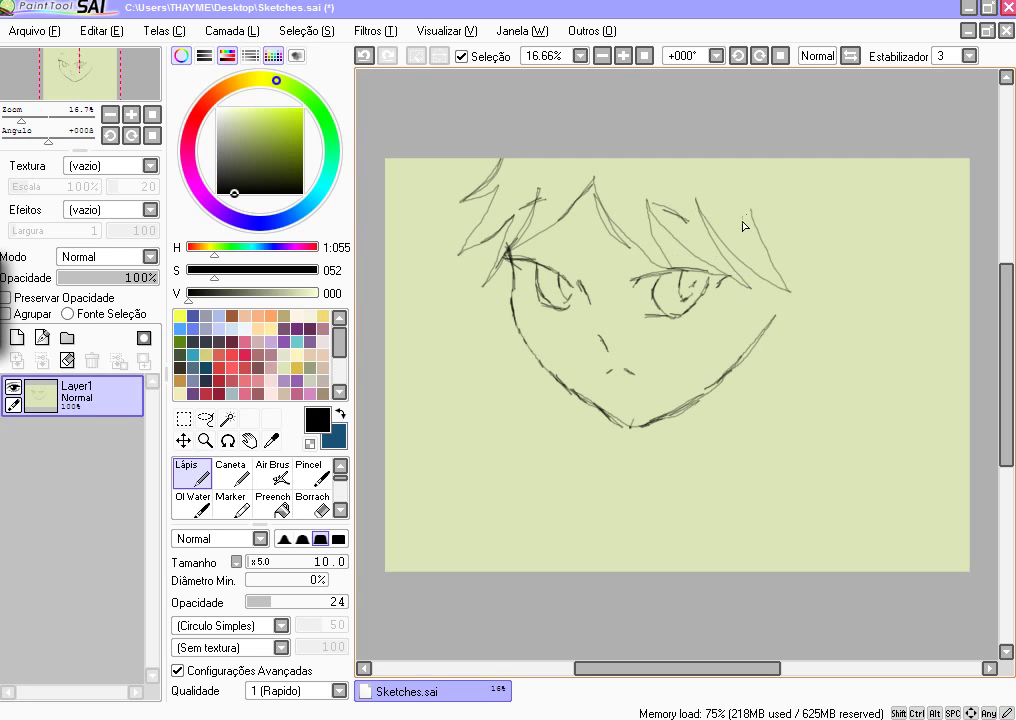
# - Sample the canvas's pale green background colour and paint over the chin line's left part with the Brush
pyautogui.click(341, 412)
pyautogui.click(273, 441)
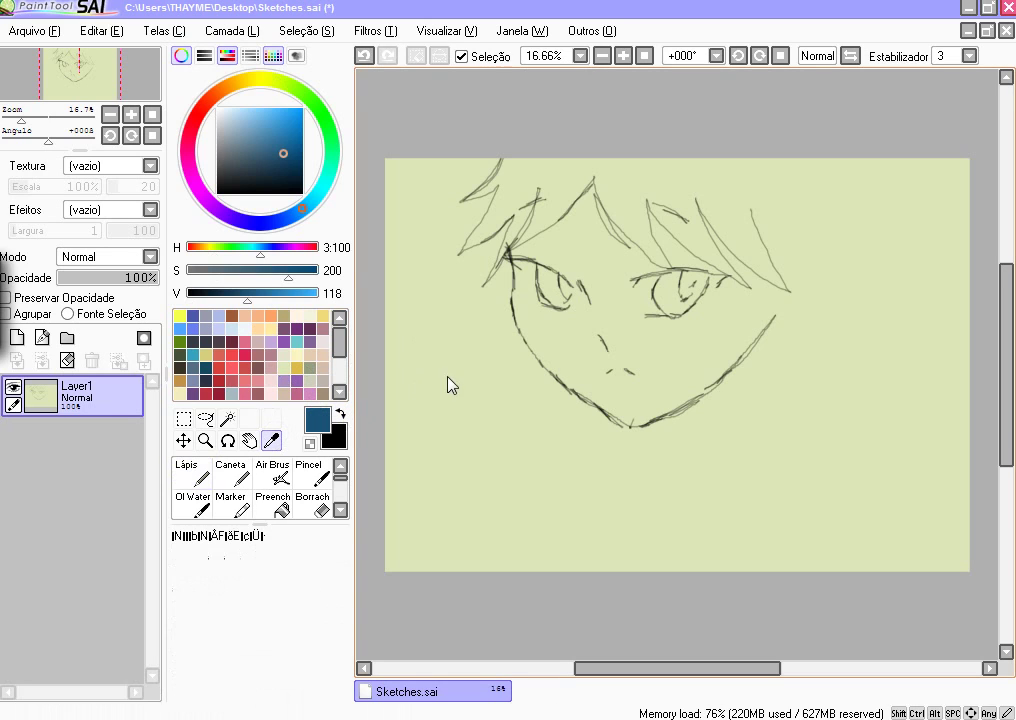
pyautogui.click(454, 367)
pyautogui.click(312, 472)
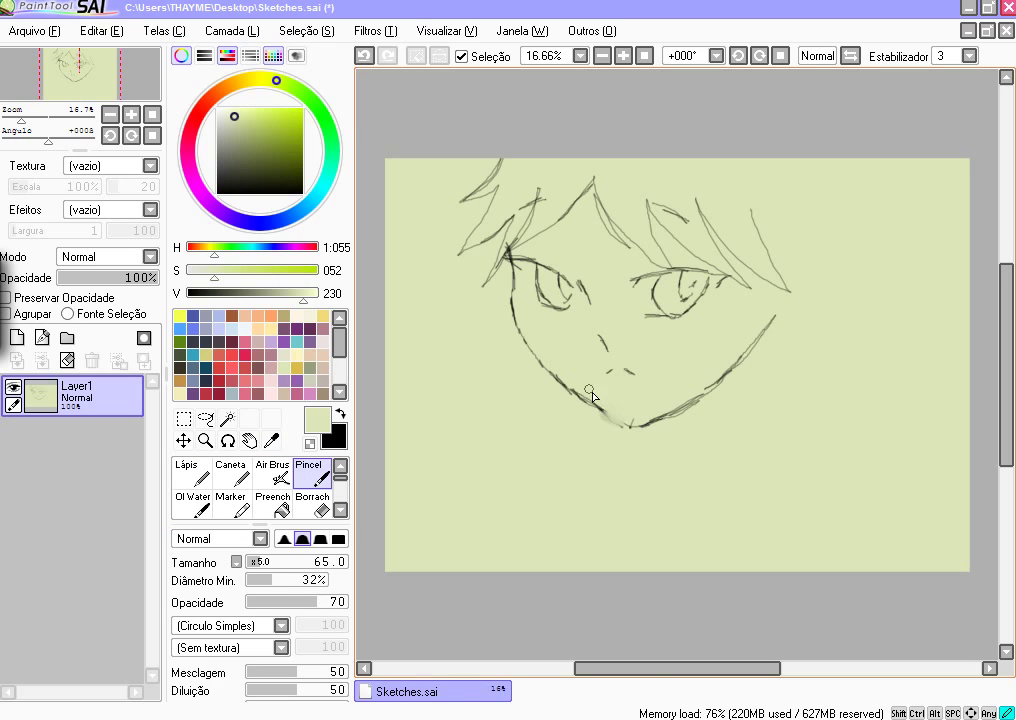
pyautogui.moveTo(591, 391); pyautogui.dragTo(589, 401)
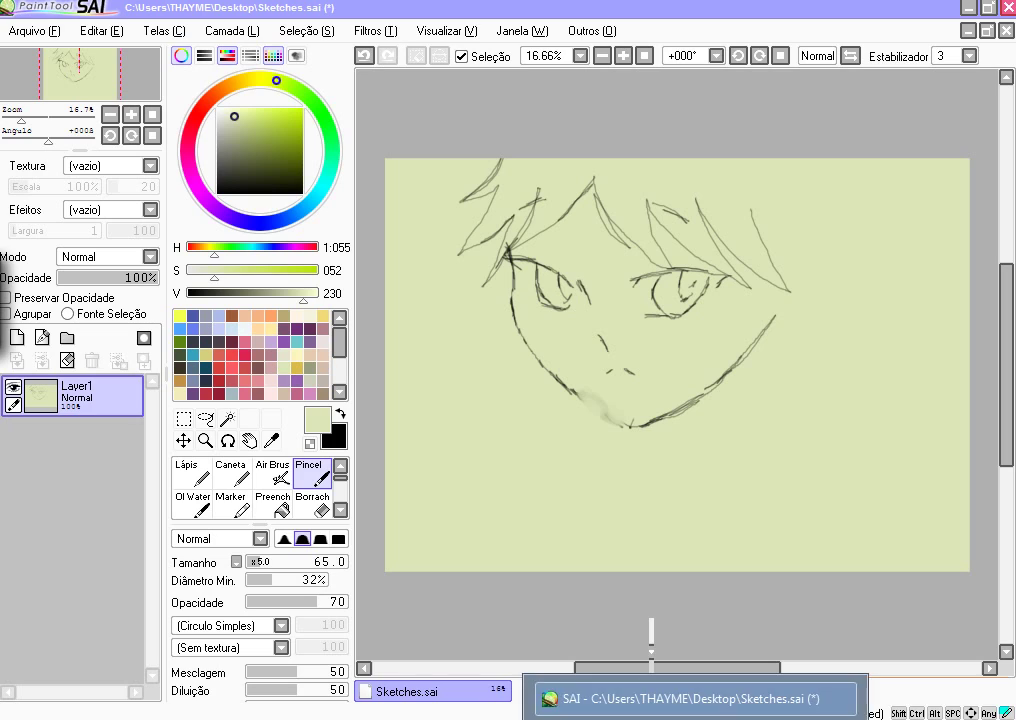
# - Dismiss all YouTube notifications covering the canvas and return to the sketch
pyautogui.click(700, 718)
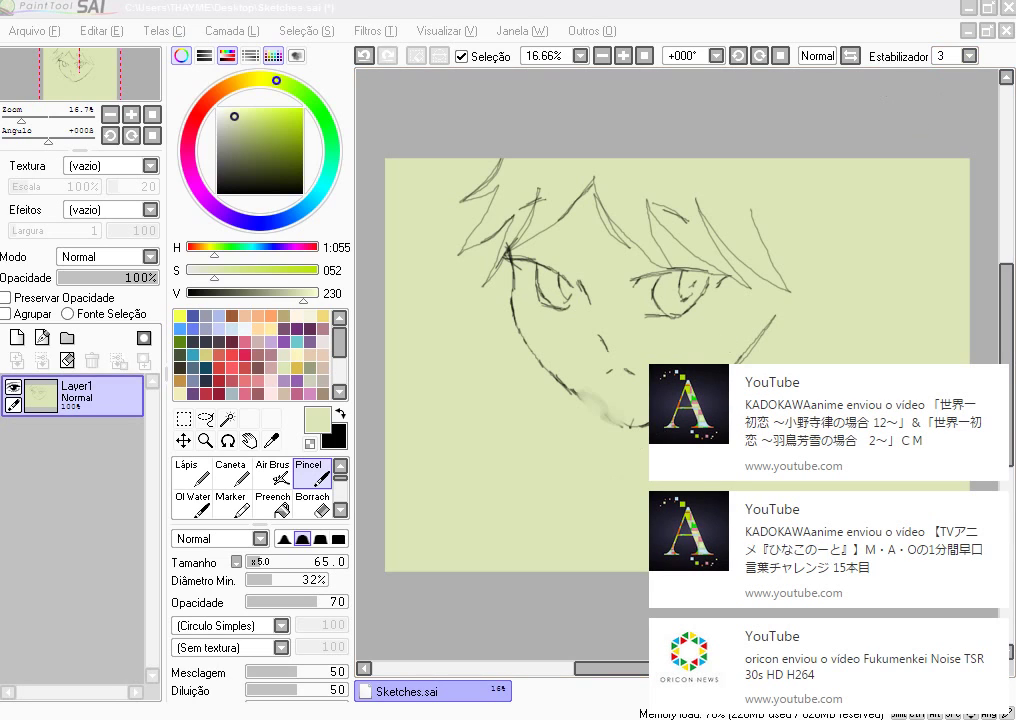
pyautogui.click(995, 638)
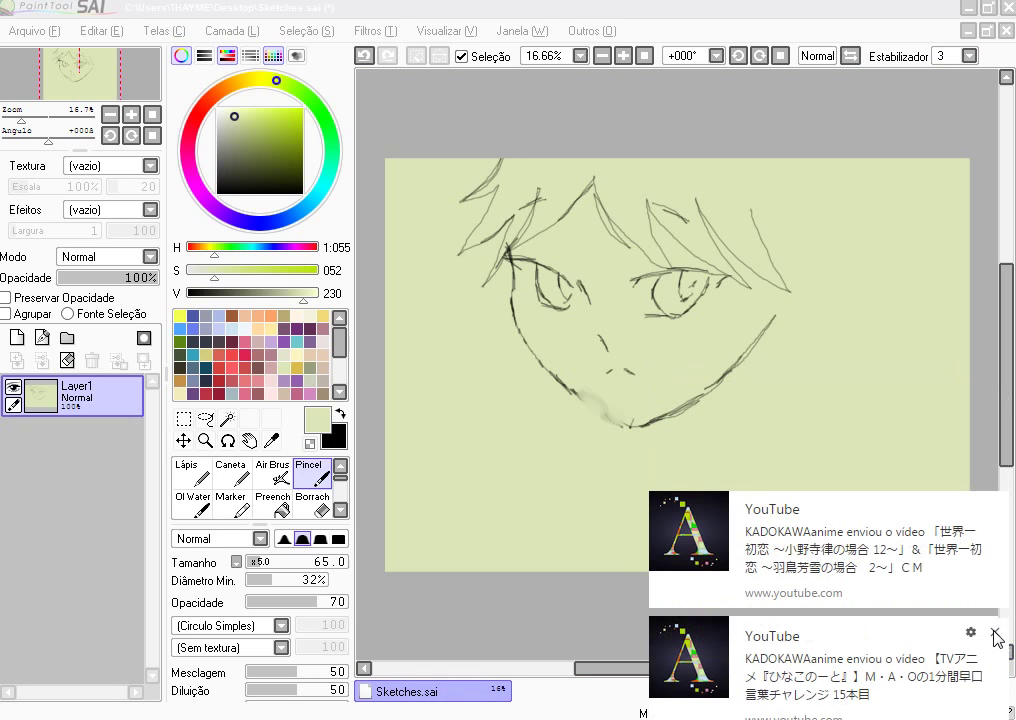
pyautogui.click(995, 638)
pyautogui.click(995, 638)
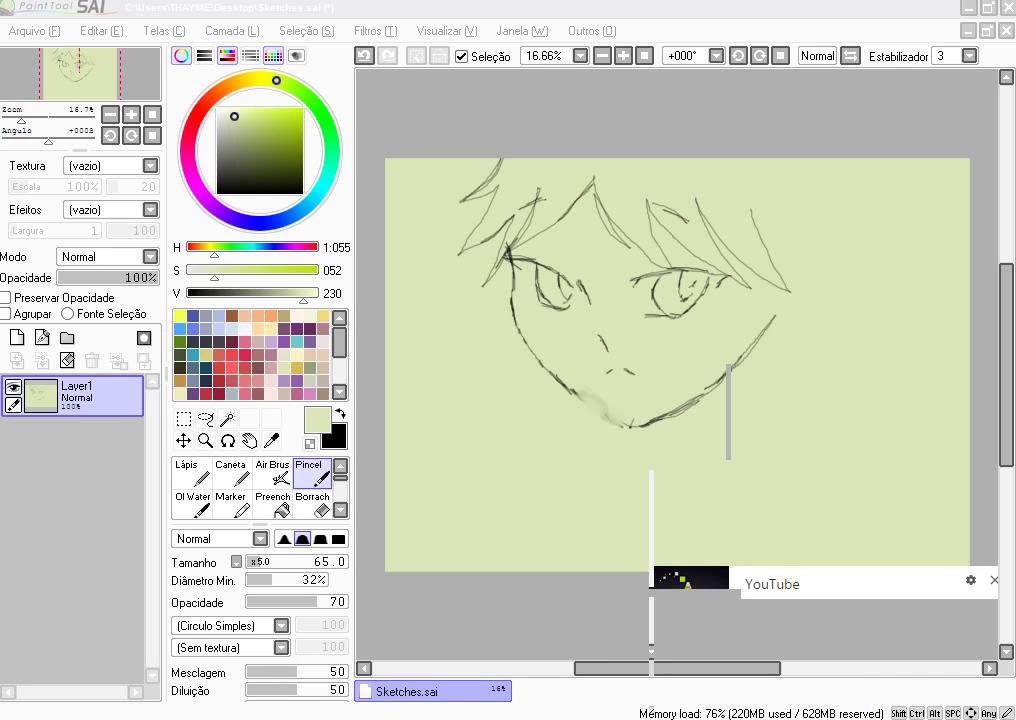
pyautogui.rightClick(95, 717)
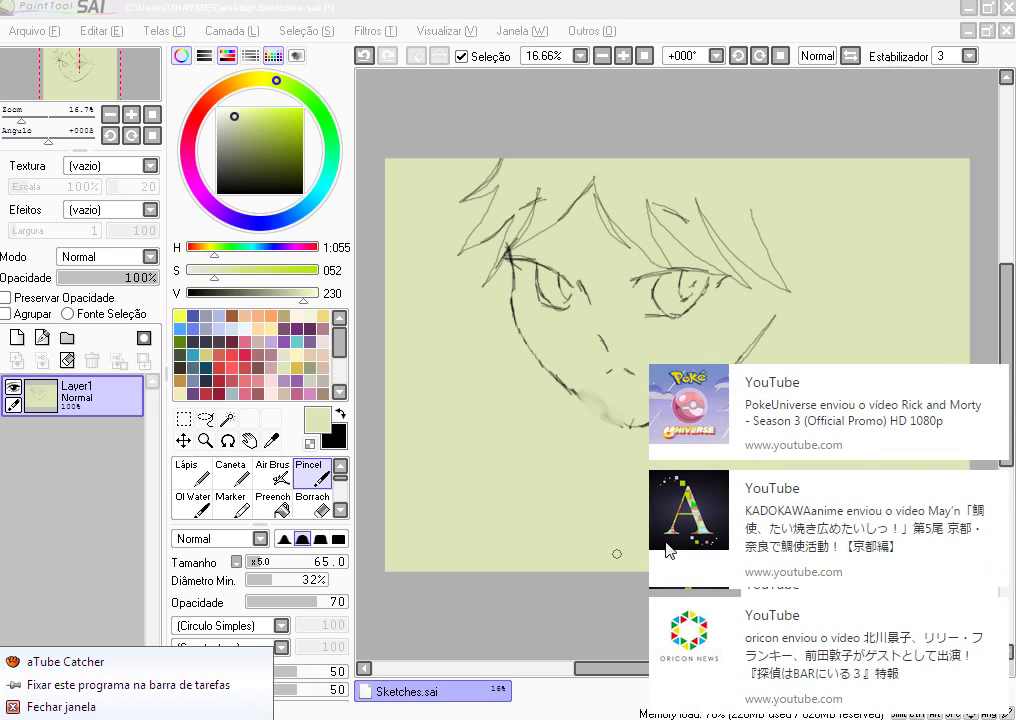
pyautogui.click(994, 378)
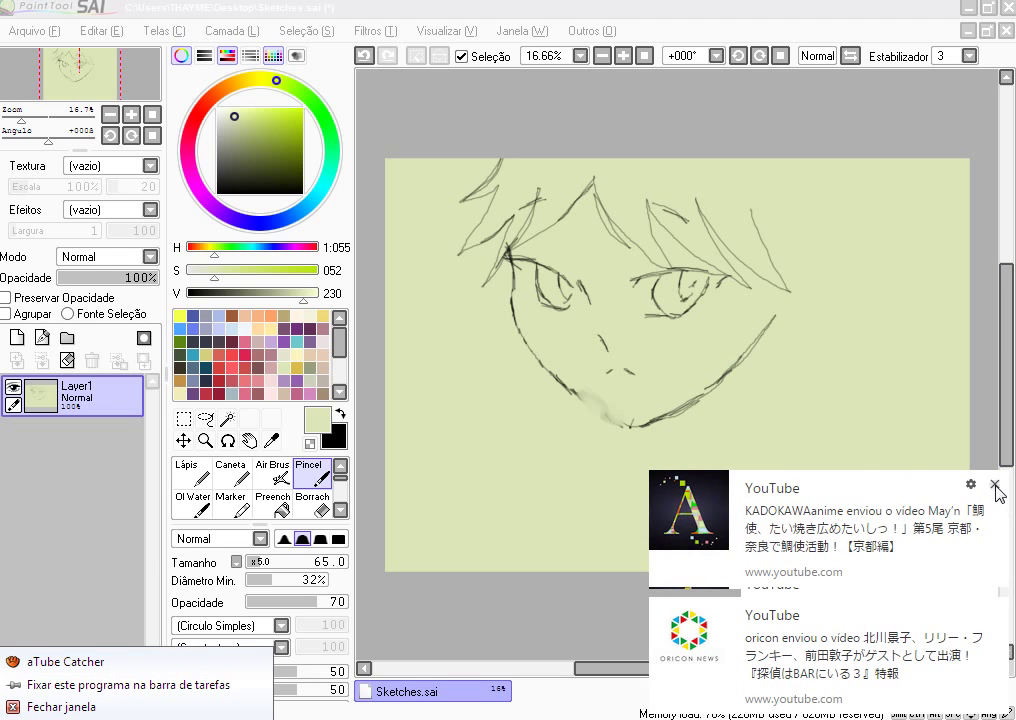
pyautogui.click(994, 483)
pyautogui.click(992, 610)
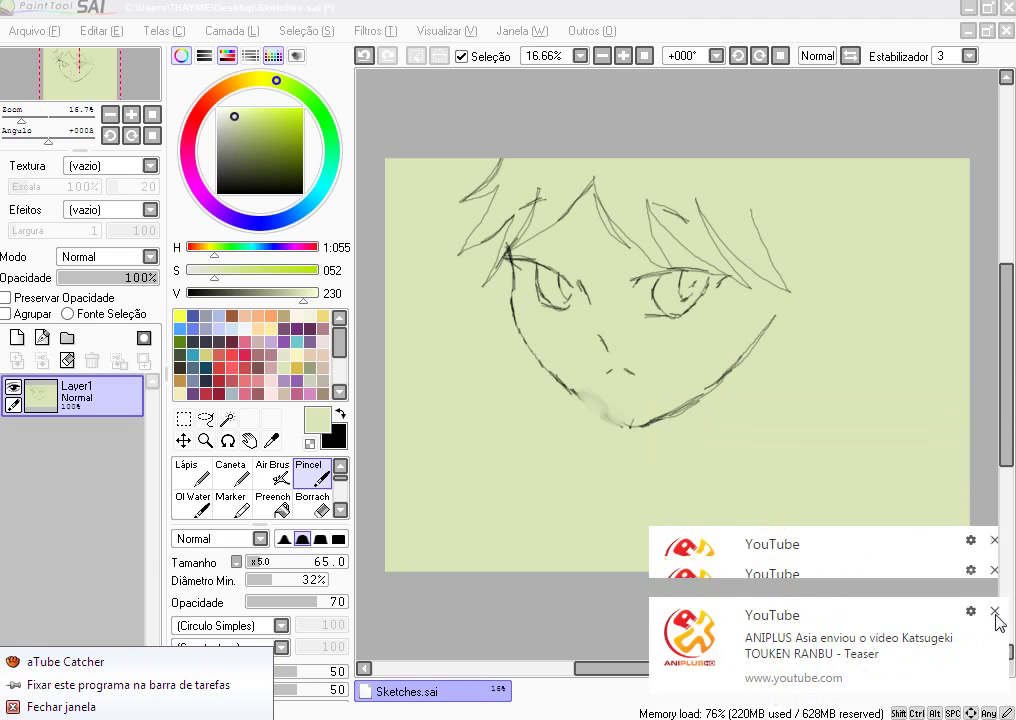
pyautogui.click(994, 612)
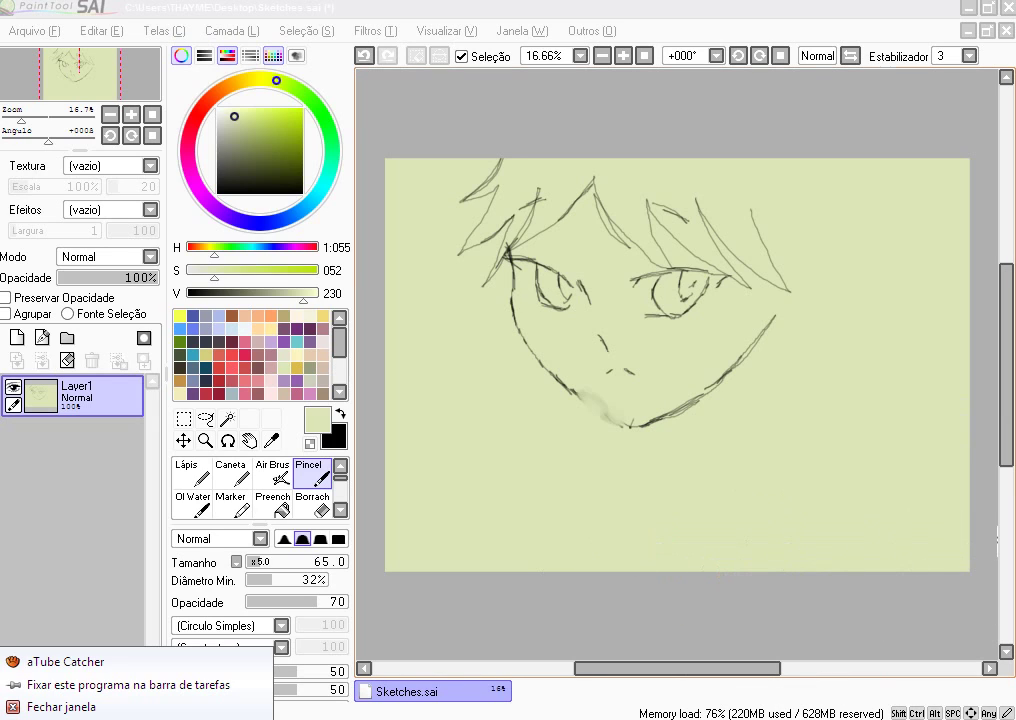
pyautogui.click(590, 400)
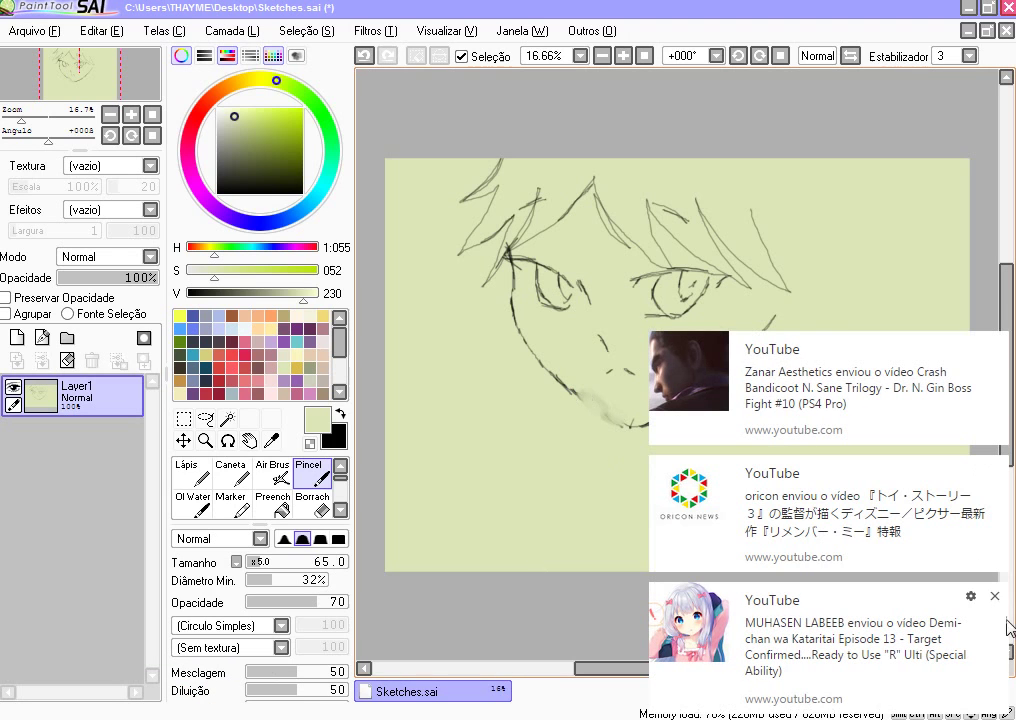
pyautogui.click(994, 596)
pyautogui.click(993, 595)
pyautogui.click(996, 596)
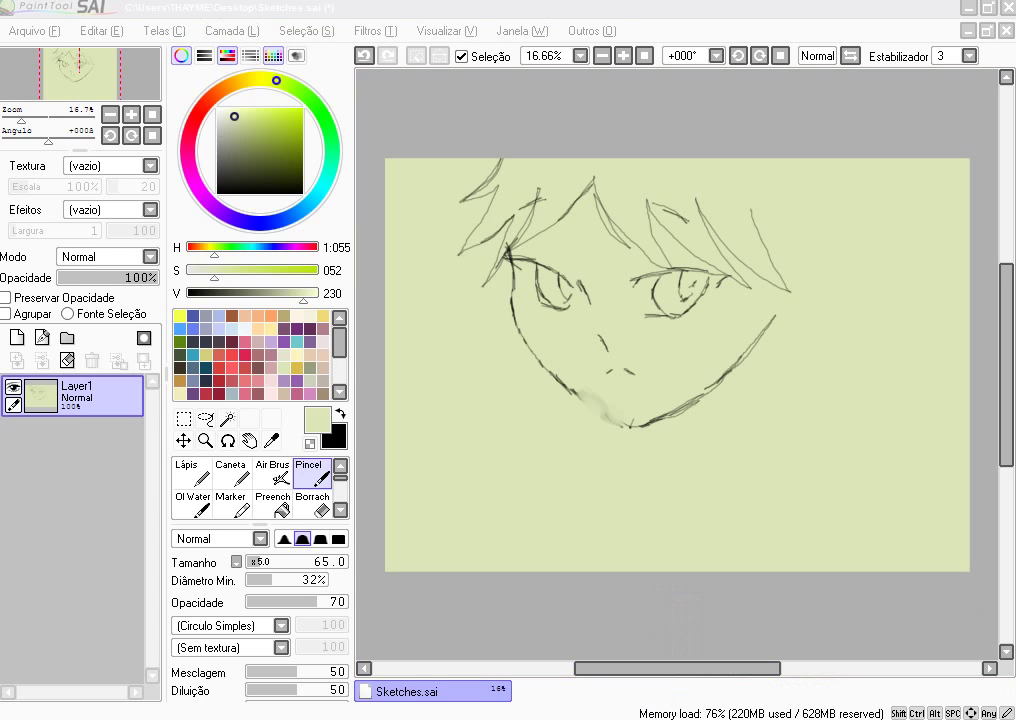
pyautogui.click(604, 409)
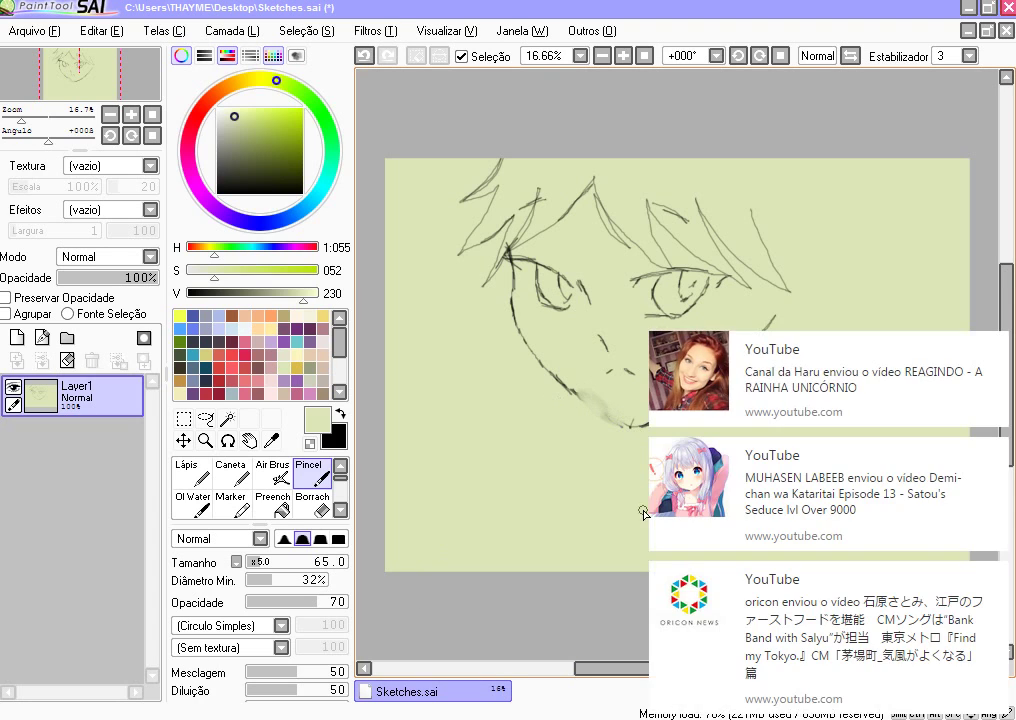
pyautogui.click(994, 577)
pyautogui.click(995, 578)
pyautogui.click(994, 578)
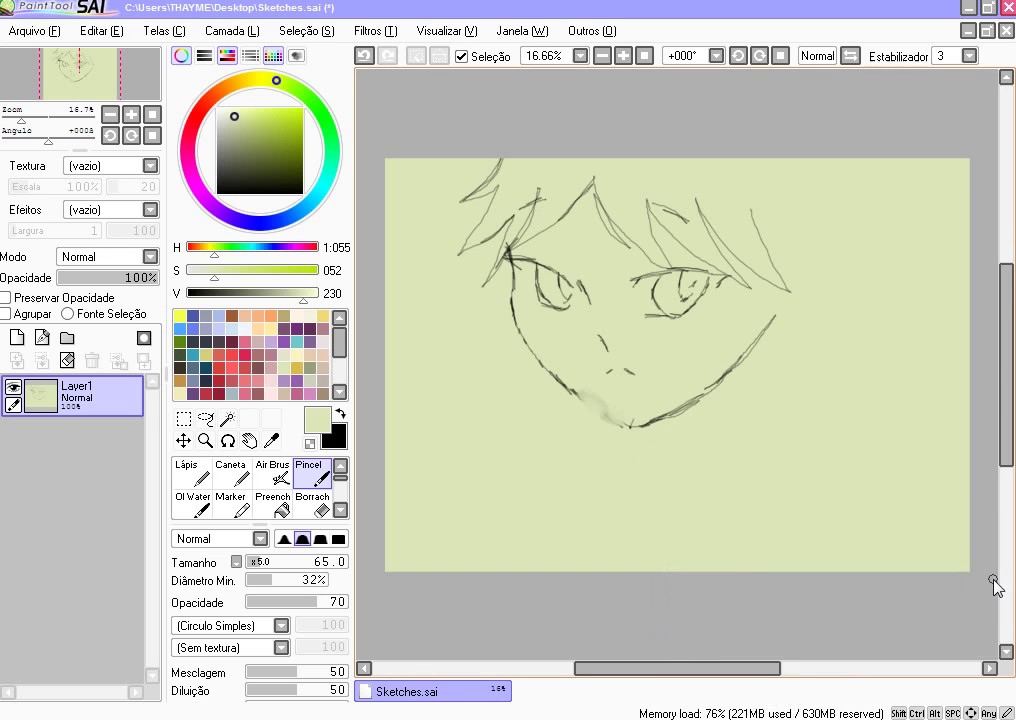
pyautogui.moveTo(996, 425)
pyautogui.click(994, 401)
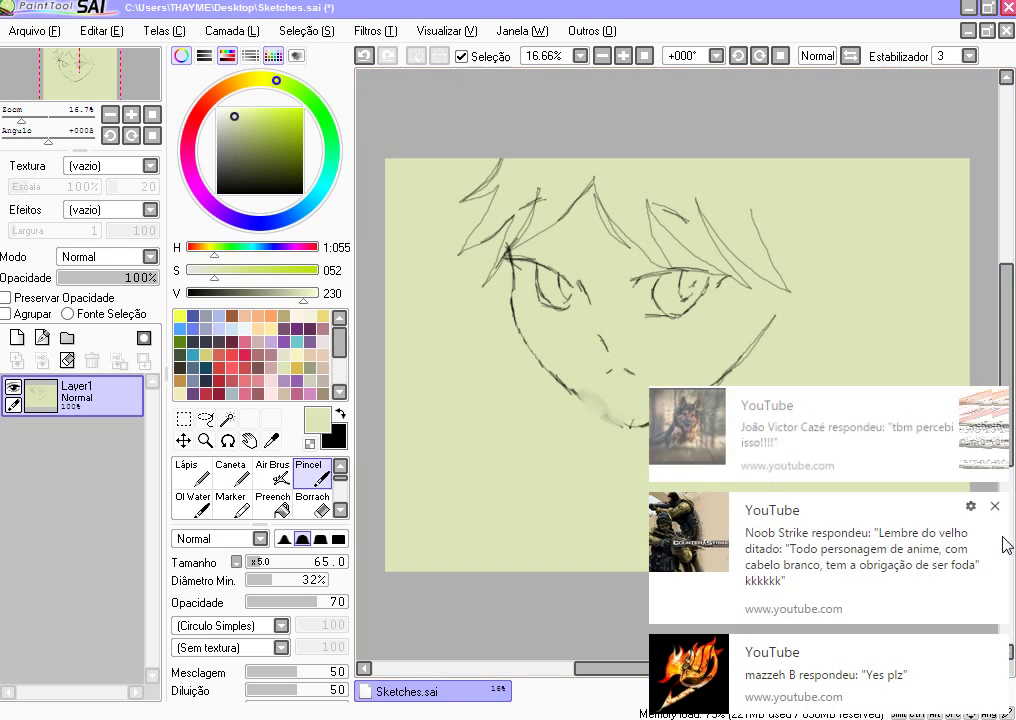
pyautogui.click(992, 506)
pyautogui.click(990, 652)
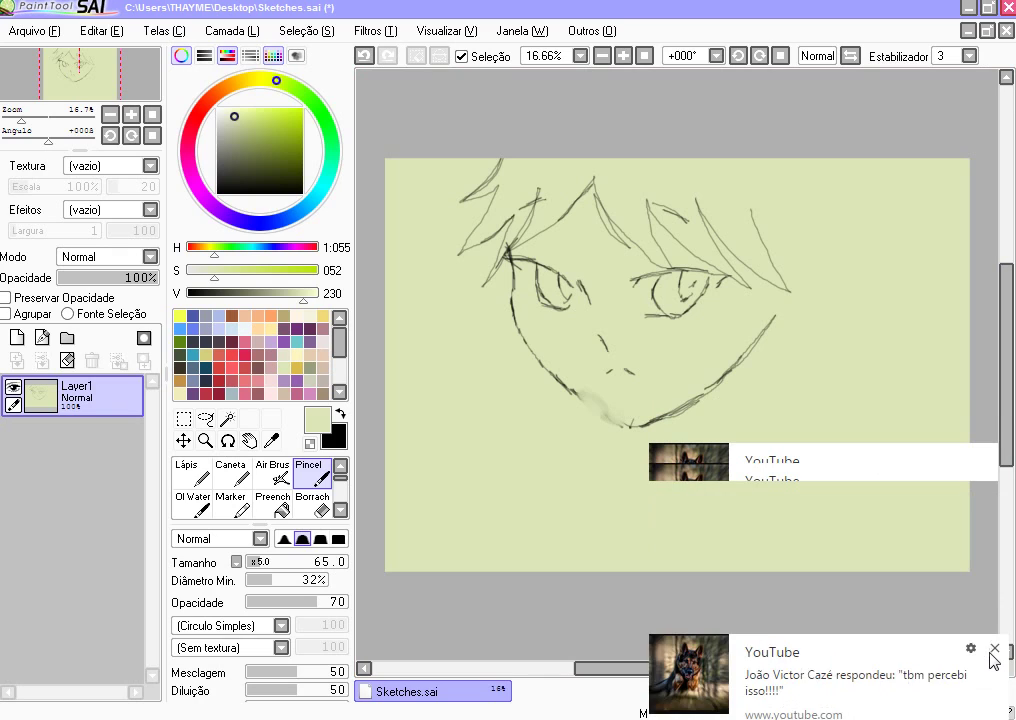
pyautogui.click(990, 652)
pyautogui.click(989, 632)
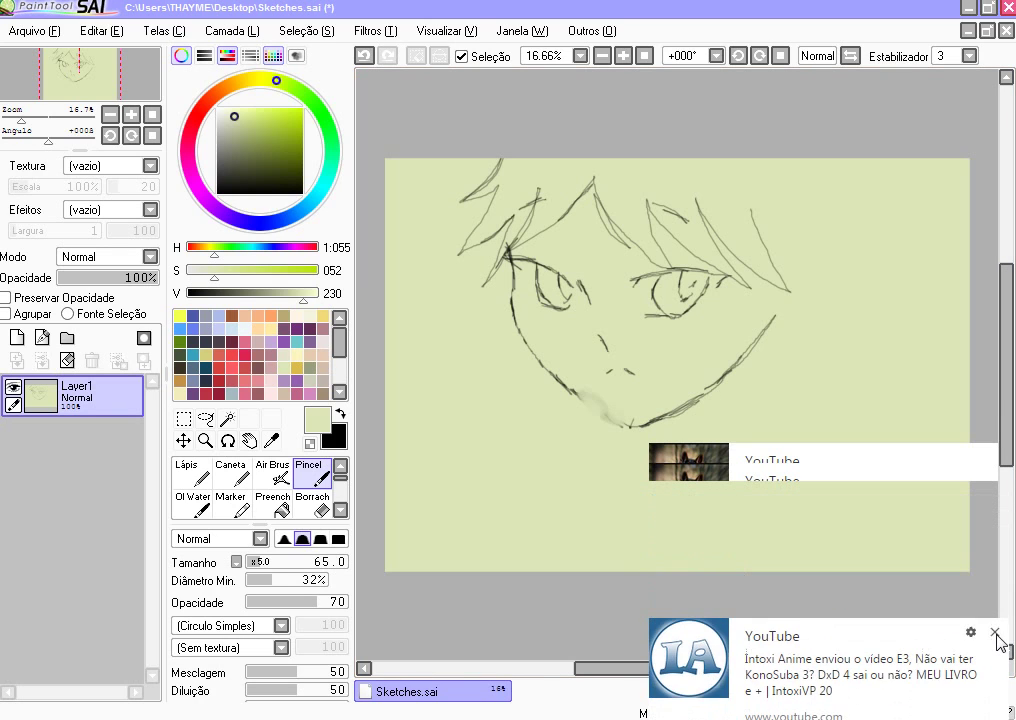
pyautogui.click(989, 632)
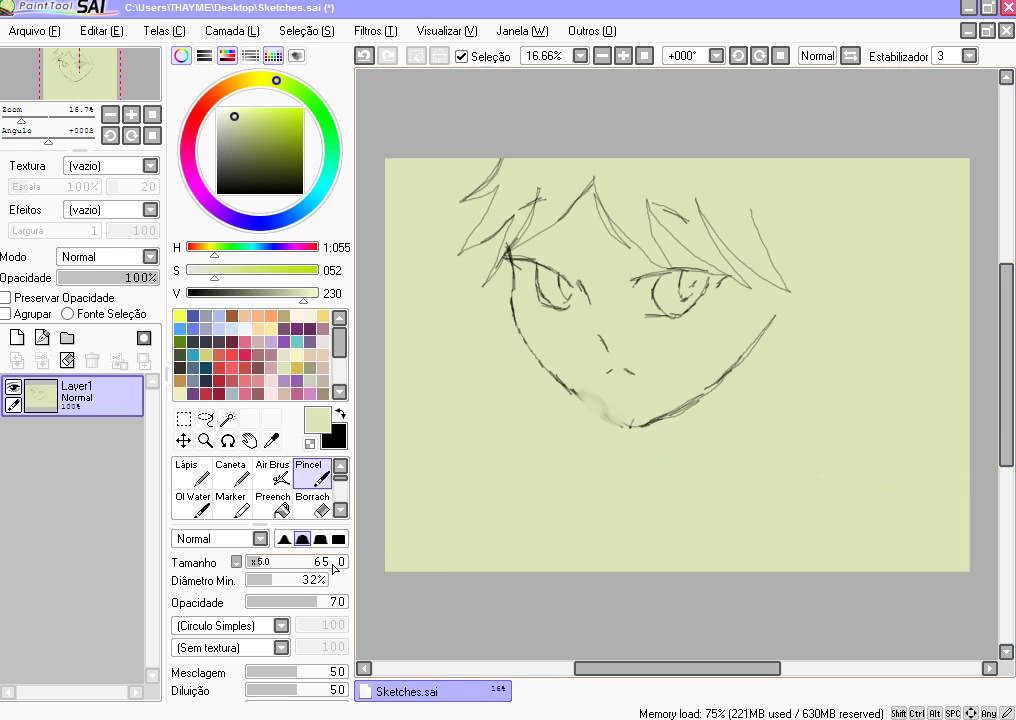
# - Cover the old chin with the background colour at brush size 190, and redraw the chin and lower jaw in black pencil
pyautogui.click(285, 564)
pyautogui.moveTo(610, 432)
pyautogui.mouseDown()
pyautogui.moveTo(578, 378)
pyautogui.moveTo(615, 421)
pyautogui.moveTo(639, 429)
pyautogui.moveTo(705, 399)
pyautogui.moveTo(652, 425)
pyautogui.moveTo(678, 415)
pyautogui.moveTo(614, 430)
pyautogui.moveTo(682, 415)
pyautogui.moveTo(595, 435)
pyautogui.moveTo(660, 411)
pyautogui.mouseUp()
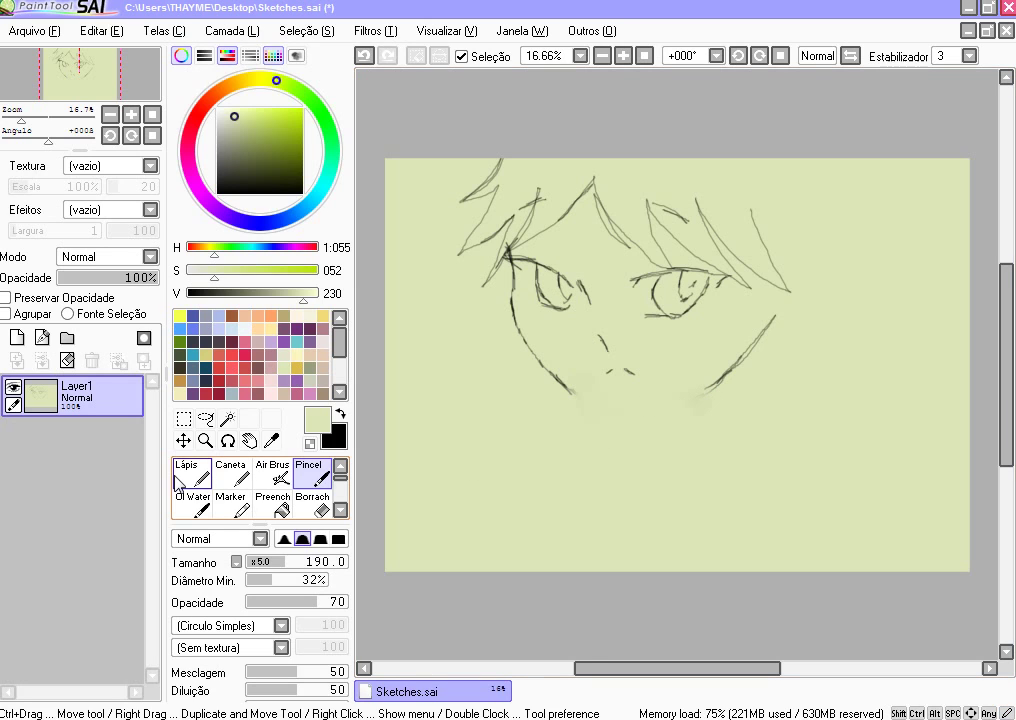
pyautogui.click(187, 472)
pyautogui.click(341, 413)
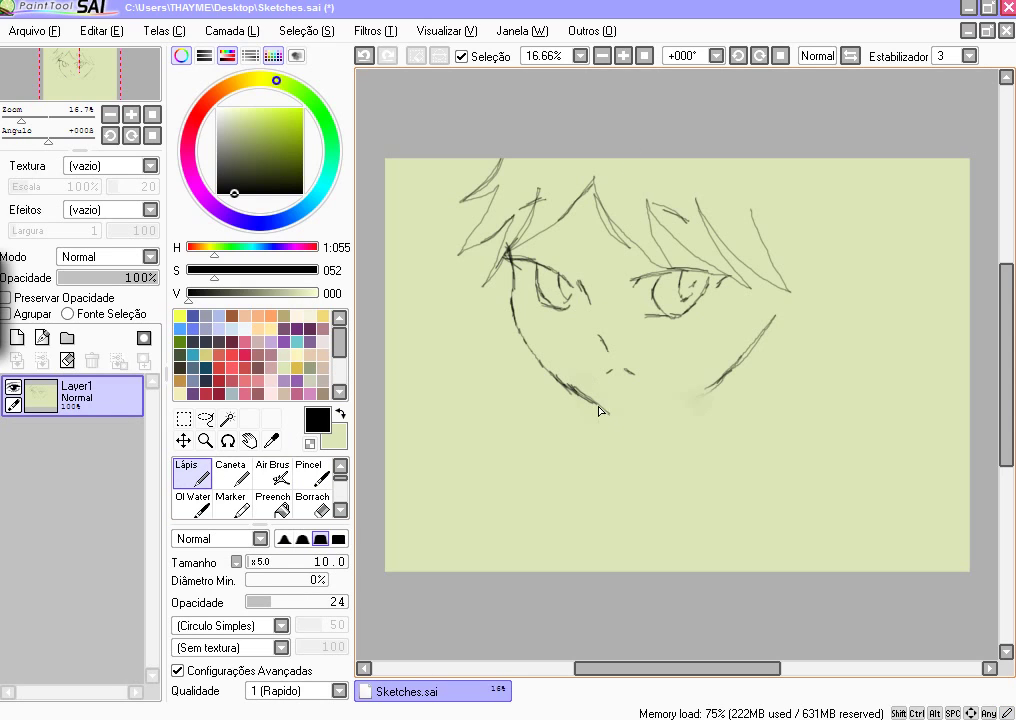
pyautogui.moveTo(598, 405)
pyautogui.mouseDown()
pyautogui.moveTo(627, 421)
pyautogui.moveTo(654, 415)
pyautogui.mouseUp()
pyautogui.moveTo(724, 370); pyautogui.dragTo(698, 394)
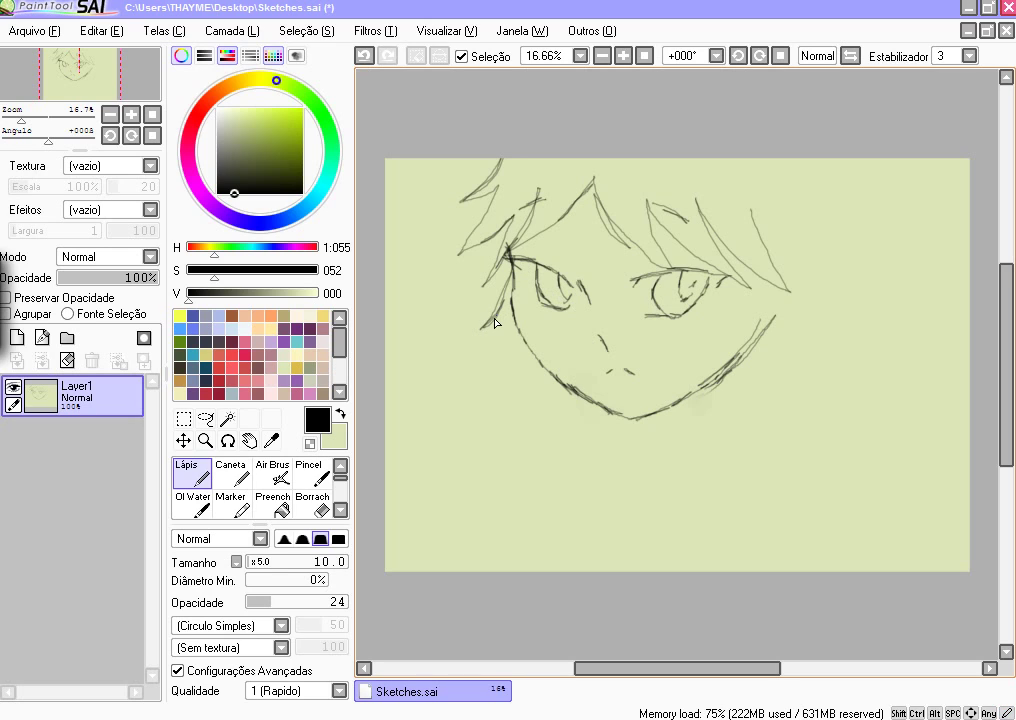
# - Sketch long pointed hair locks framing both sides of the face and ending below the chin
pyautogui.moveTo(494, 352); pyautogui.dragTo(527, 452)
pyautogui.moveTo(537, 393); pyautogui.dragTo(549, 366)
pyautogui.moveTo(716, 319); pyautogui.dragTo(745, 267)
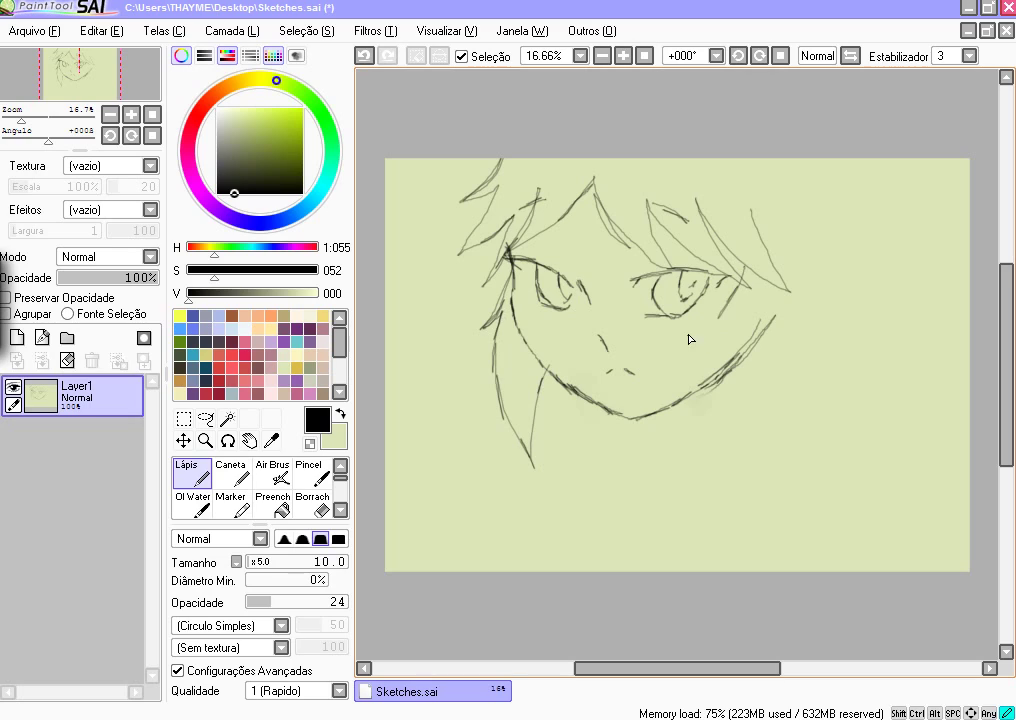
pyautogui.moveTo(688, 334)
pyautogui.mouseDown()
pyautogui.moveTo(744, 303)
pyautogui.moveTo(706, 392)
pyautogui.mouseUp()
pyautogui.moveTo(708, 446); pyautogui.dragTo(712, 476)
pyautogui.moveTo(712, 476)
pyautogui.mouseDown()
pyautogui.moveTo(762, 394)
pyautogui.moveTo(787, 312)
pyautogui.mouseUp()
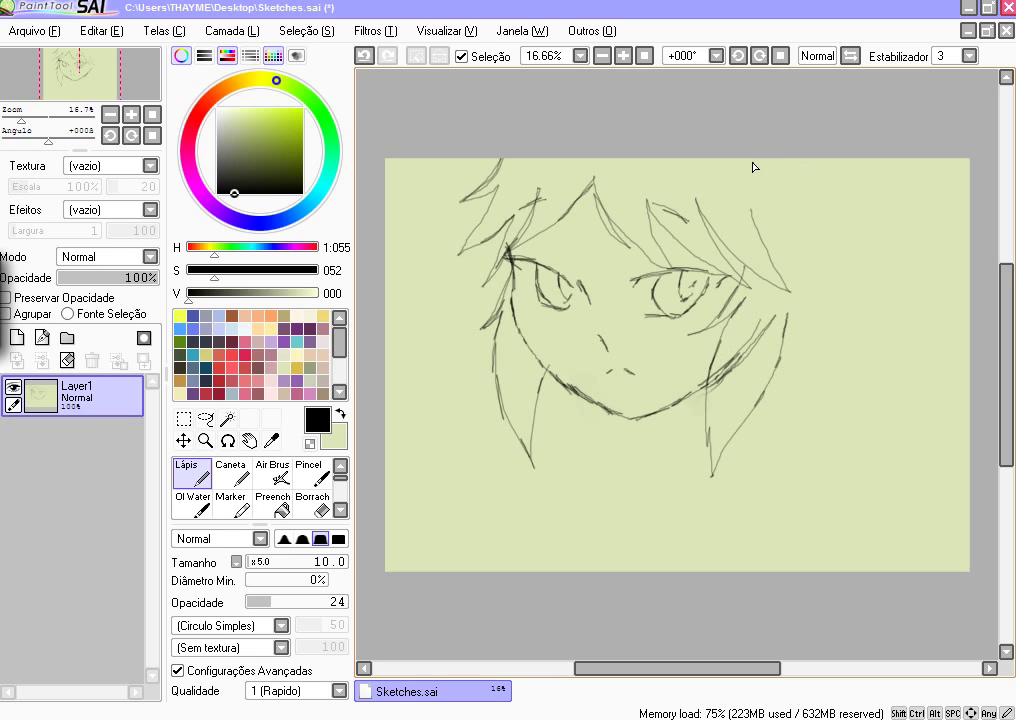
# - Sketch the rounded outer hair shape at the upper right, flicked strands beneath it, and a strand below the left jaw
pyautogui.moveTo(754, 167)
pyautogui.mouseDown()
pyautogui.moveTo(767, 211)
pyautogui.moveTo(812, 263)
pyautogui.moveTo(862, 256)
pyautogui.moveTo(857, 174)
pyautogui.moveTo(850, 277)
pyautogui.mouseUp()
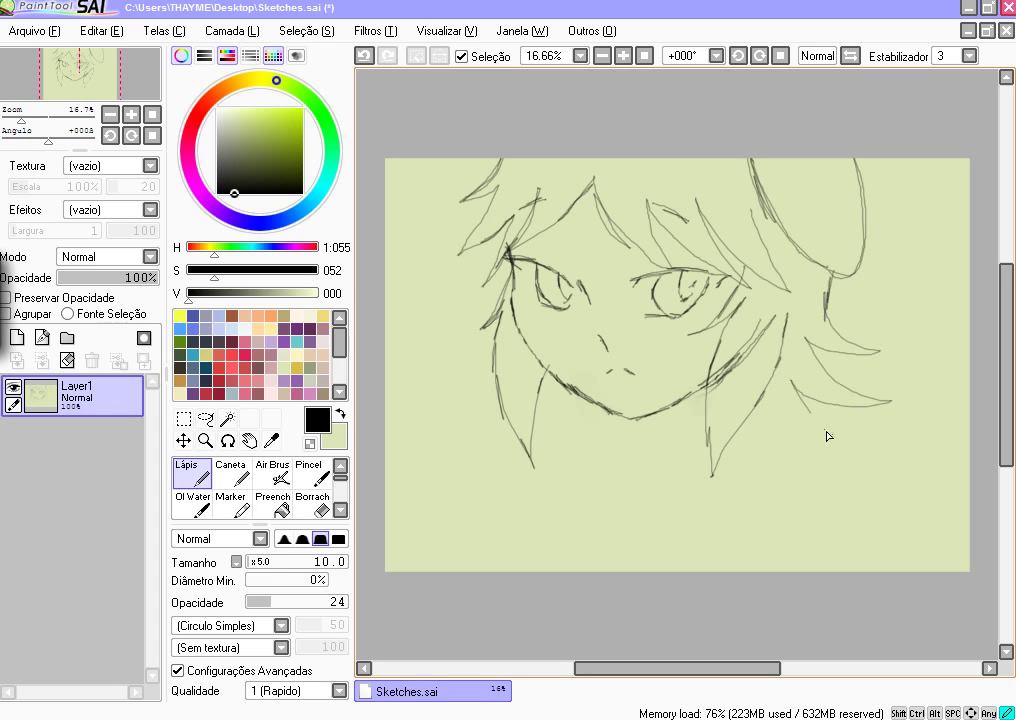
pyautogui.moveTo(761, 415); pyautogui.dragTo(760, 401)
pyautogui.moveTo(548, 463); pyautogui.dragTo(612, 410)
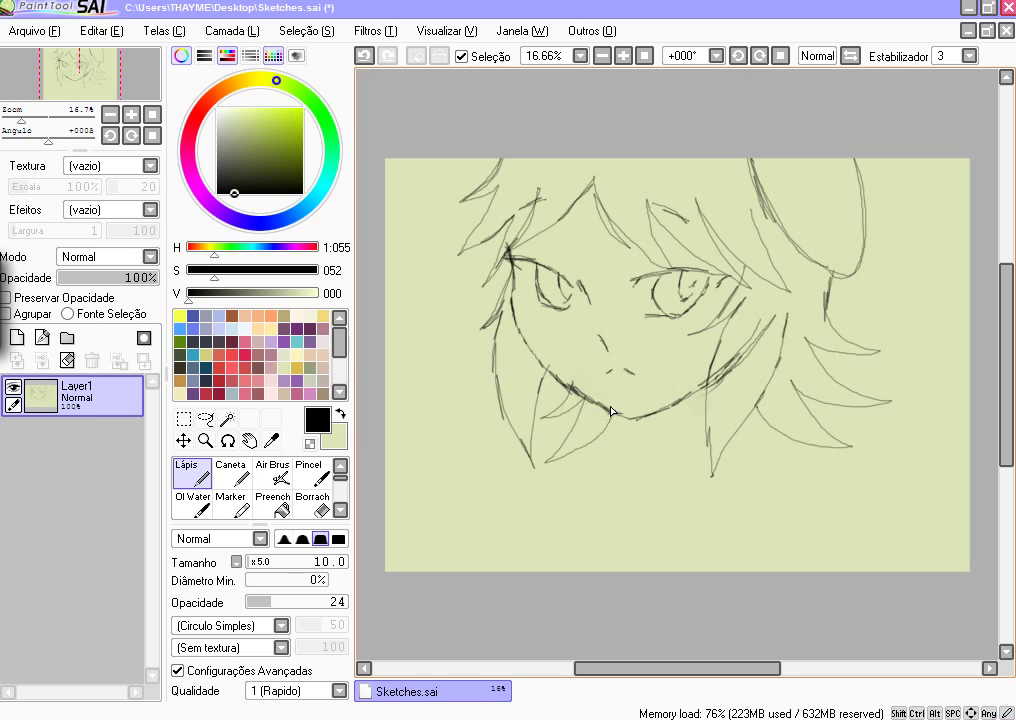
# - Paint the background green over the right cheek line showing through the side hair lock, and return to the Pencil
pyautogui.click(341, 412)
pyautogui.press('b')
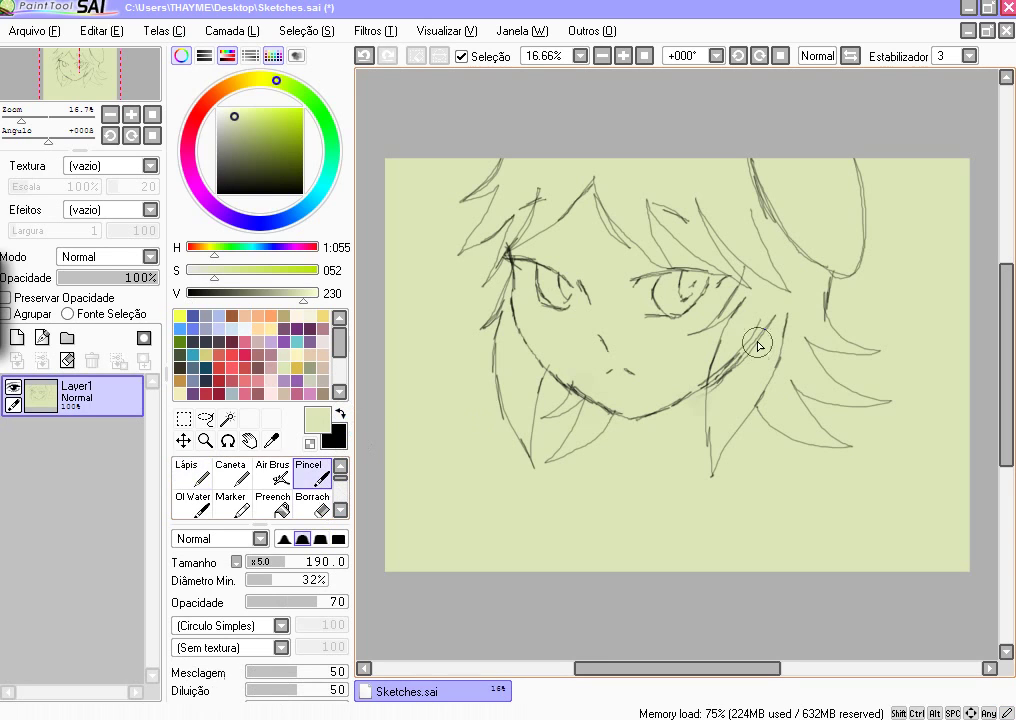
pyautogui.moveTo(761, 319)
pyautogui.mouseDown()
pyautogui.moveTo(724, 382)
pyautogui.moveTo(774, 302)
pyautogui.moveTo(721, 399)
pyautogui.moveTo(722, 365)
pyautogui.mouseUp()
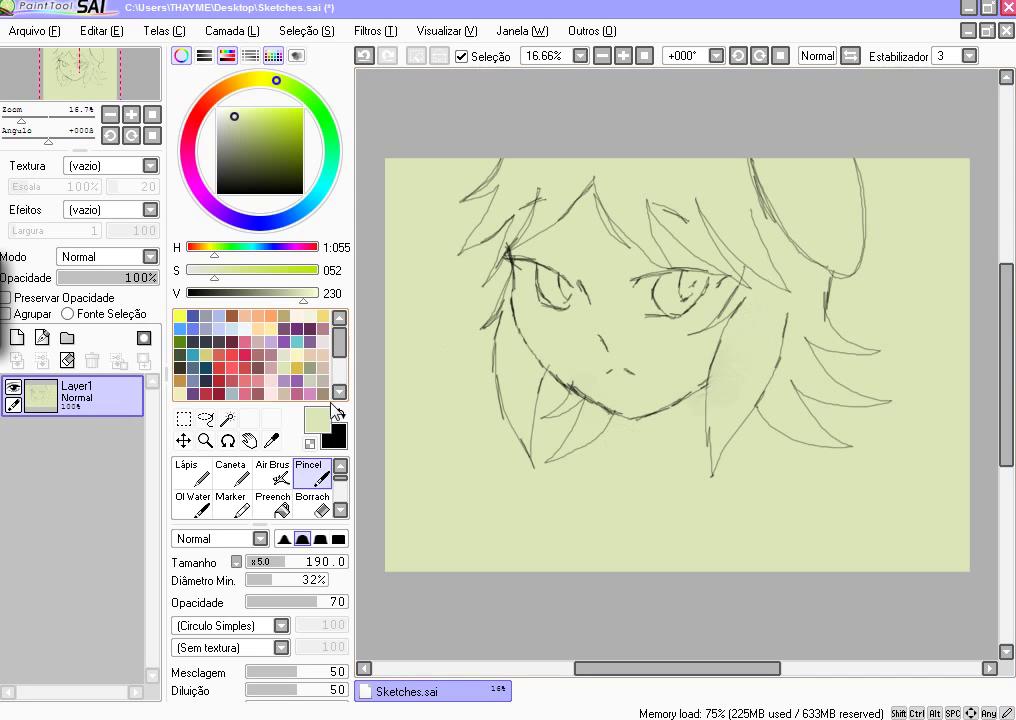
pyautogui.click(186, 471)
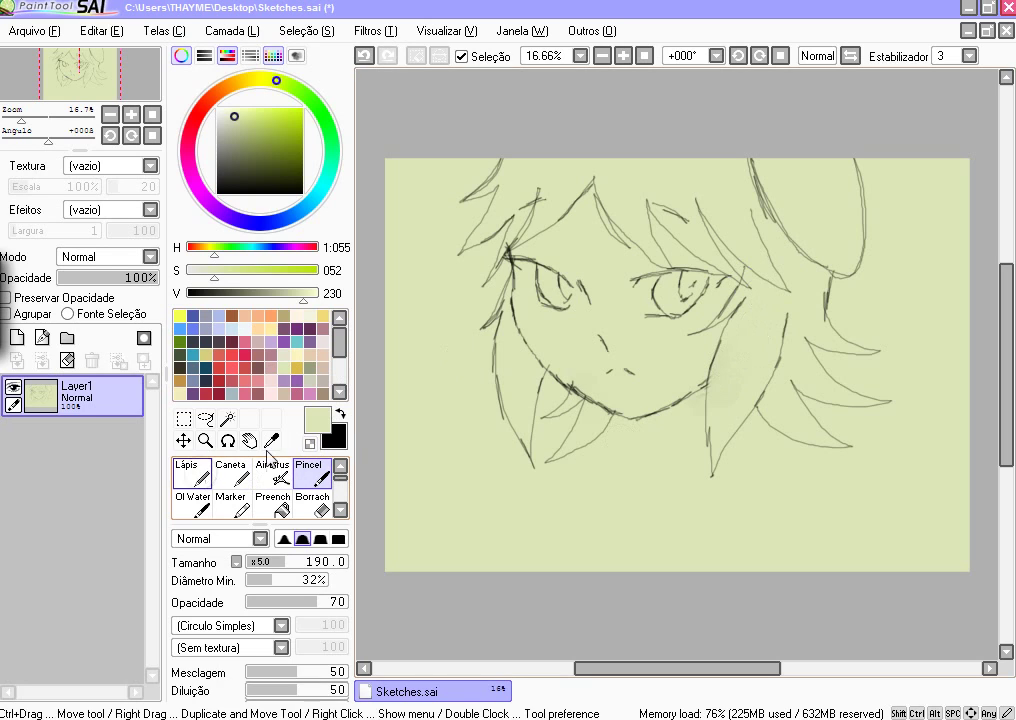
# - Sketch the neck and the two pointed shirt collar flaps below the chin in black pencil
pyautogui.click(638, 436)
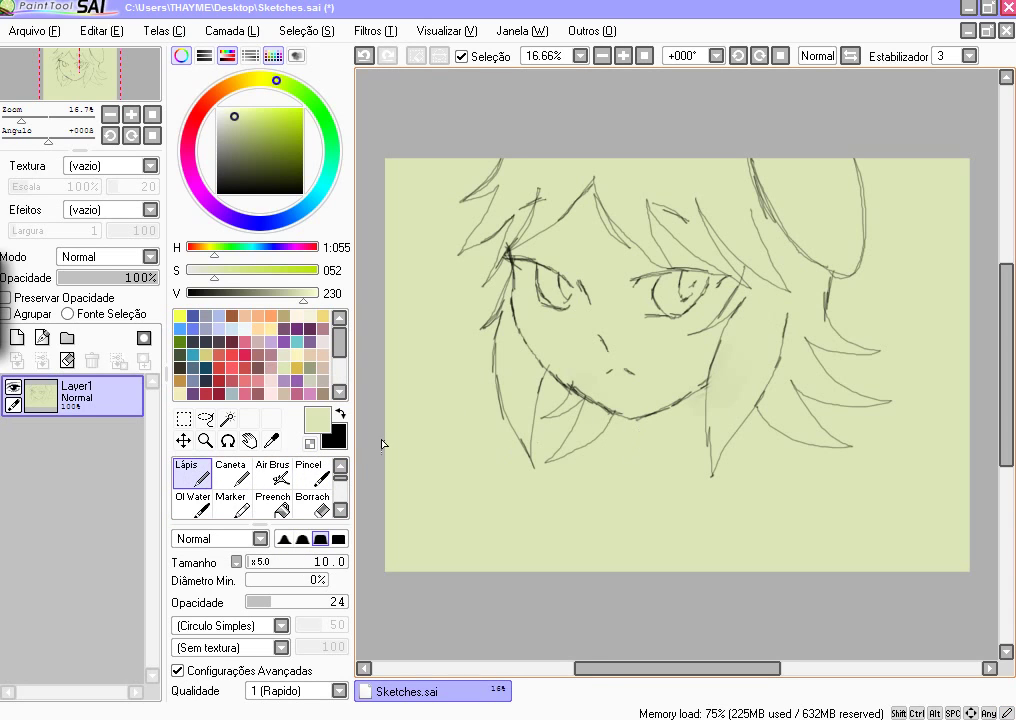
pyautogui.press('x')
pyautogui.moveTo(640, 425); pyautogui.dragTo(638, 439)
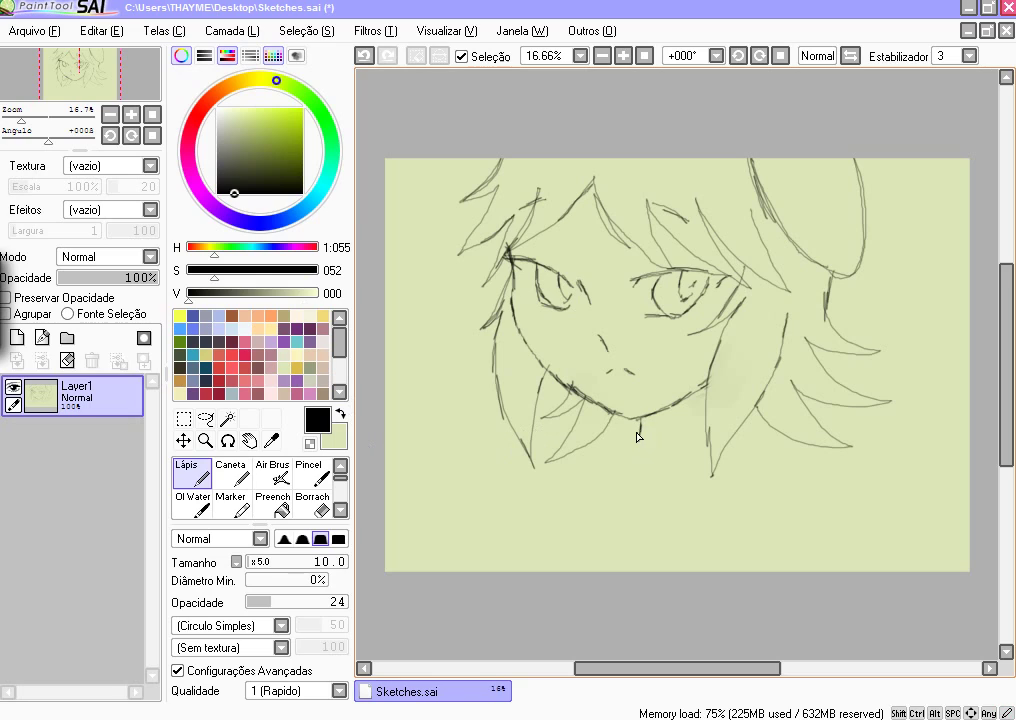
pyautogui.moveTo(573, 530); pyautogui.dragTo(590, 466)
pyautogui.hotkey('ctrl', 'z')
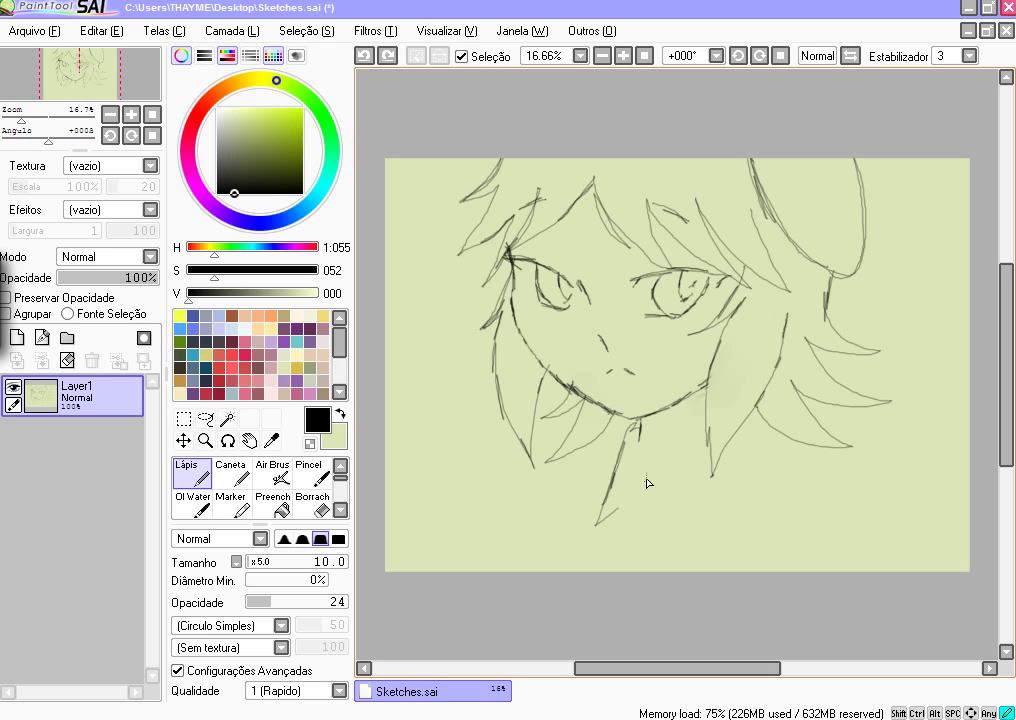
pyautogui.moveTo(605, 513); pyautogui.dragTo(652, 458)
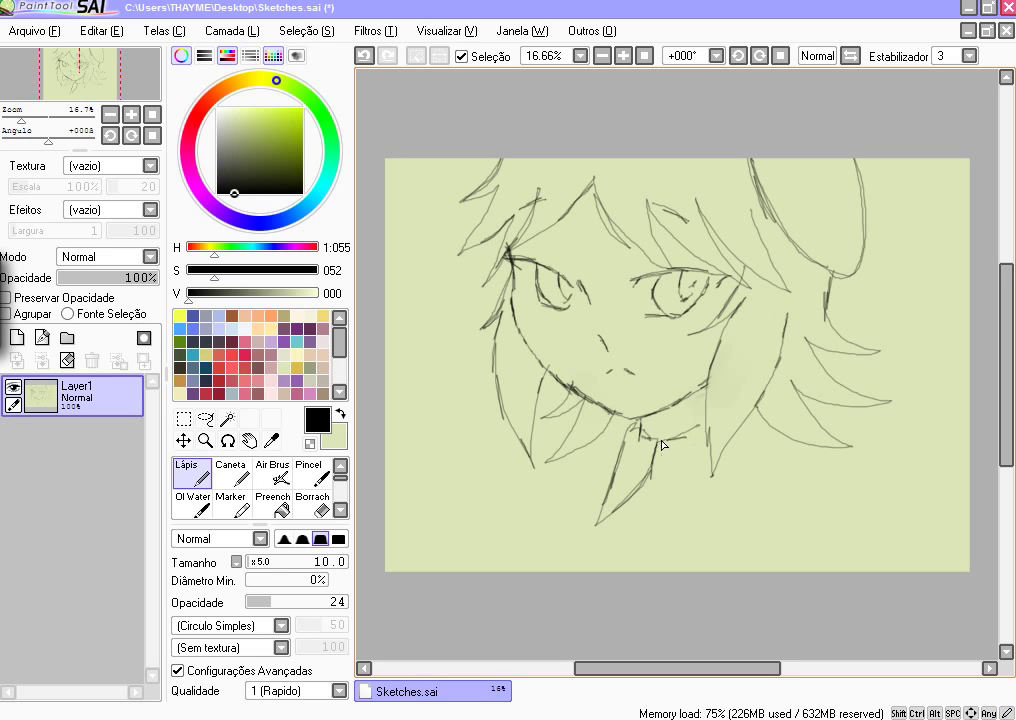
pyautogui.moveTo(662, 445)
pyautogui.mouseDown()
pyautogui.moveTo(658, 476)
pyautogui.moveTo(701, 516)
pyautogui.moveTo(758, 457)
pyautogui.mouseUp()
# - Cover the lower-left jaw line with the background green using the brush, and redraw it in black pencil
pyautogui.click(340, 413)
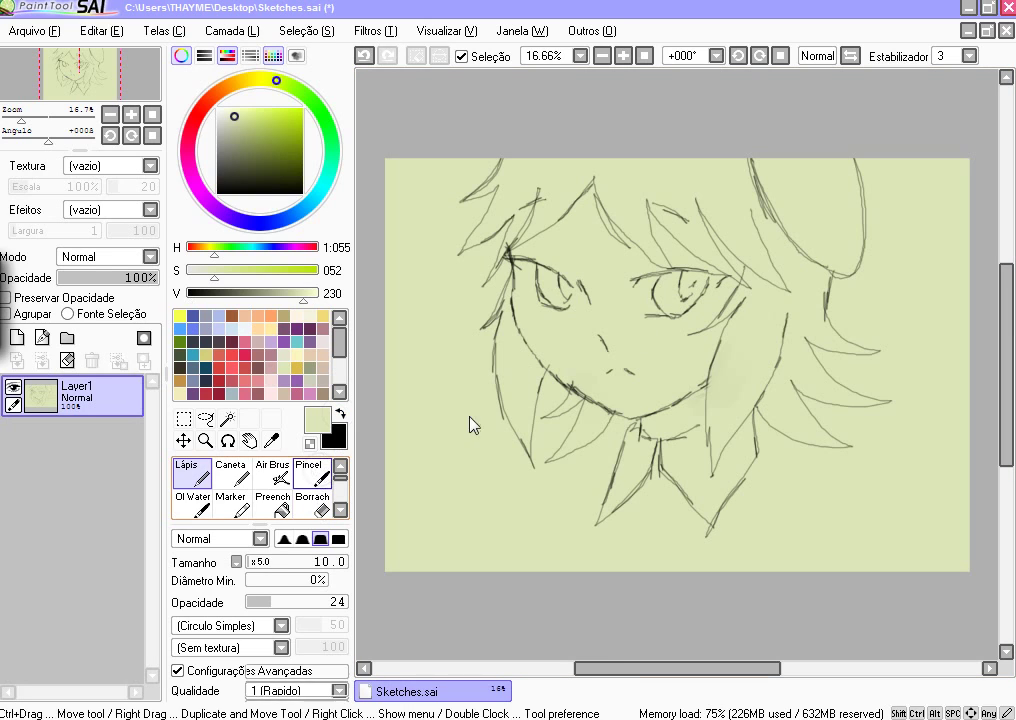
pyautogui.press('b')
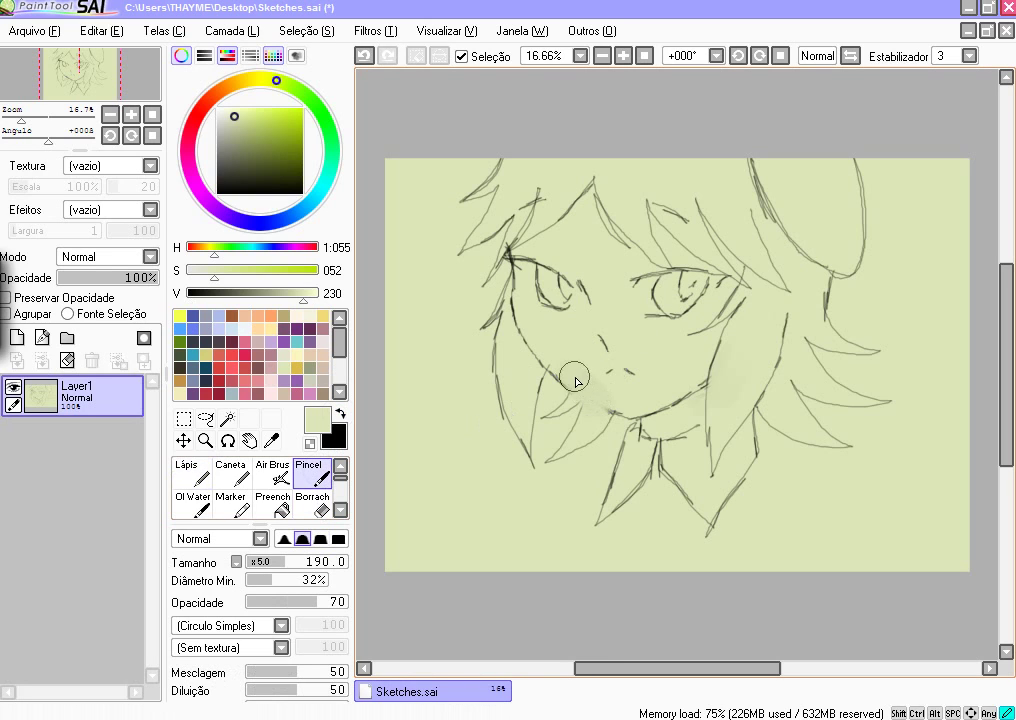
pyautogui.moveTo(575, 377)
pyautogui.mouseDown()
pyautogui.moveTo(607, 405)
pyautogui.moveTo(568, 363)
pyautogui.moveTo(596, 387)
pyautogui.moveTo(589, 393)
pyautogui.mouseUp()
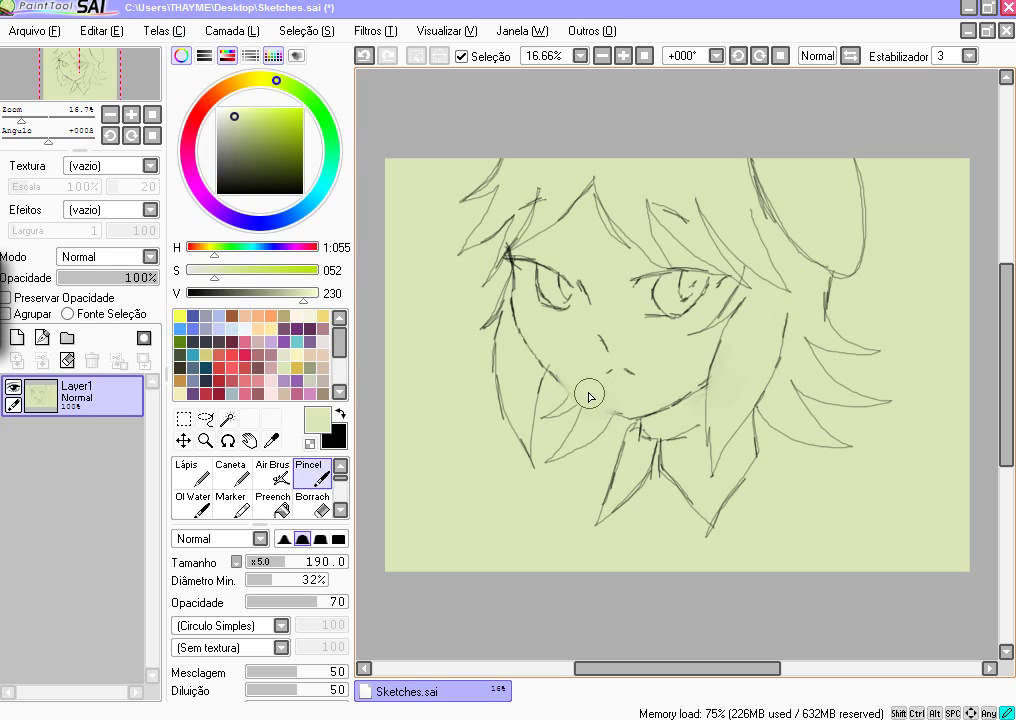
pyautogui.click(192, 472)
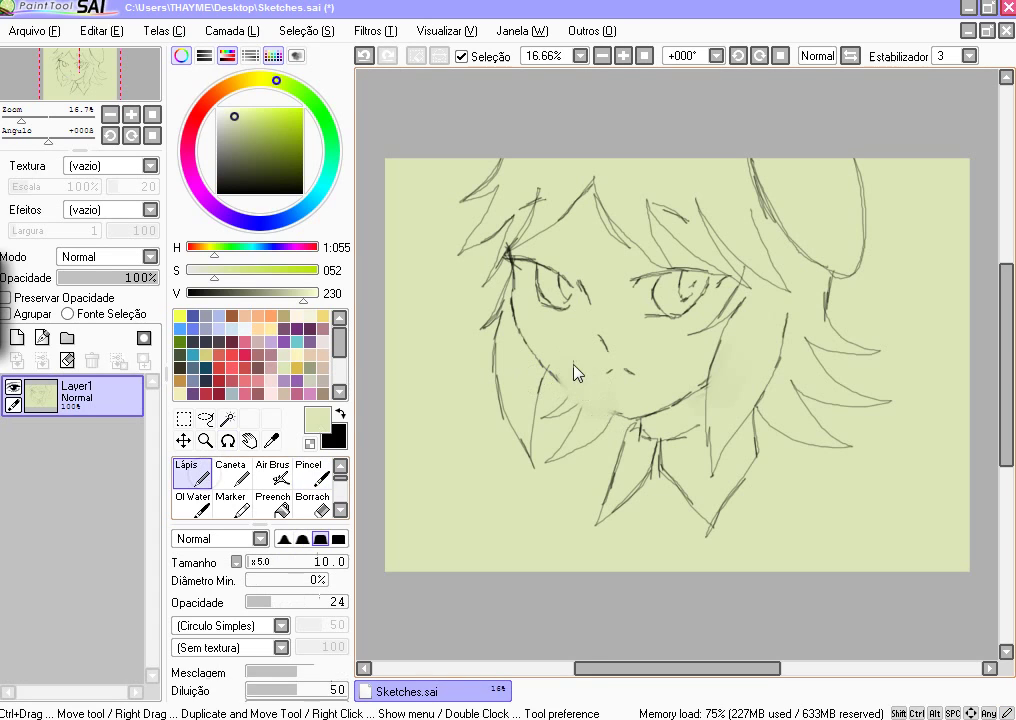
pyautogui.click(339, 414)
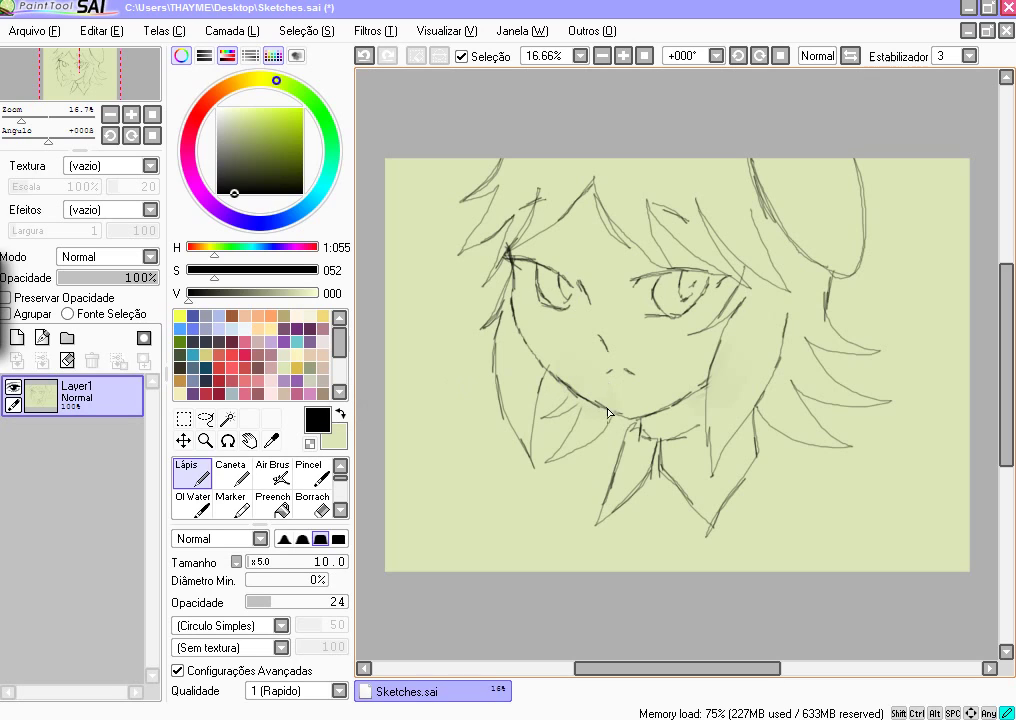
pyautogui.moveTo(575, 394); pyautogui.dragTo(632, 418)
# - Sketch the necktie below the collar and the long vertical clothing lines beneath the left hair lock
pyautogui.moveTo(639, 492); pyautogui.dragTo(646, 515)
pyautogui.moveTo(635, 553); pyautogui.dragTo(647, 524)
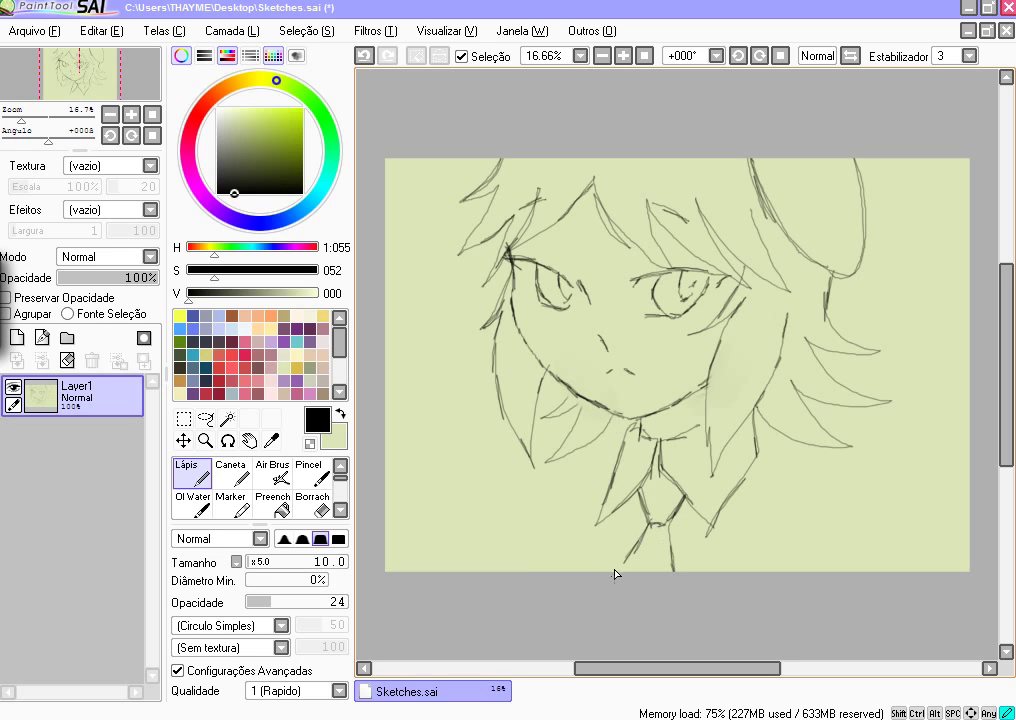
pyautogui.moveTo(543, 421)
pyautogui.mouseDown()
pyautogui.moveTo(577, 418)
pyautogui.moveTo(547, 428)
pyautogui.moveTo(527, 510)
pyautogui.mouseUp()
pyautogui.moveTo(543, 438)
pyautogui.mouseDown()
pyautogui.moveTo(556, 505)
pyautogui.moveTo(551, 553)
pyautogui.mouseUp()
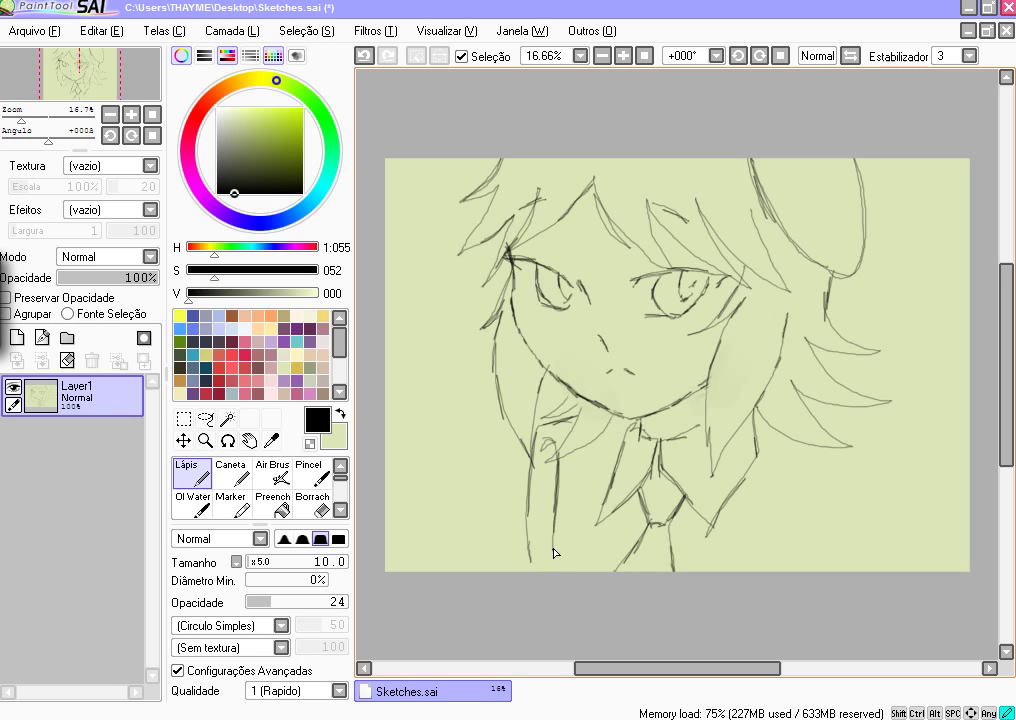
pyautogui.moveTo(547, 440); pyautogui.dragTo(554, 552)
# - Sketch the matching curved vertical line on the right side of the jacket and the angular outline of the right shoulder and arm
pyautogui.moveTo(752, 471)
pyautogui.mouseDown()
pyautogui.moveTo(742, 568)
pyautogui.moveTo(779, 457)
pyautogui.mouseUp()
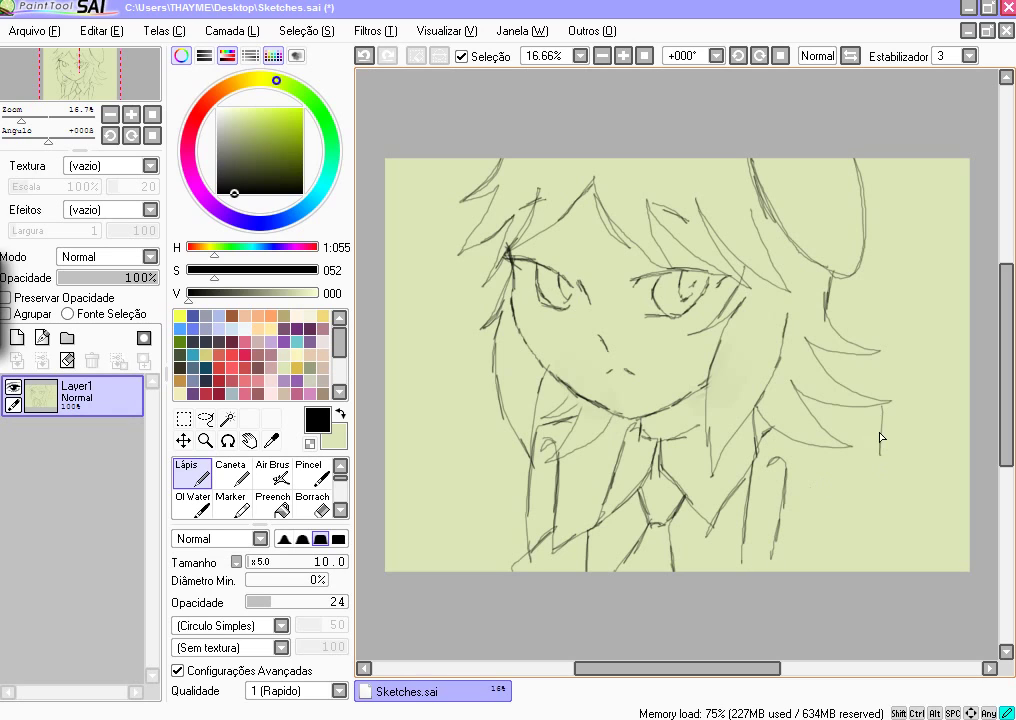
pyautogui.moveTo(882, 406); pyautogui.dragTo(859, 523)
pyautogui.moveTo(810, 549); pyautogui.dragTo(775, 563)
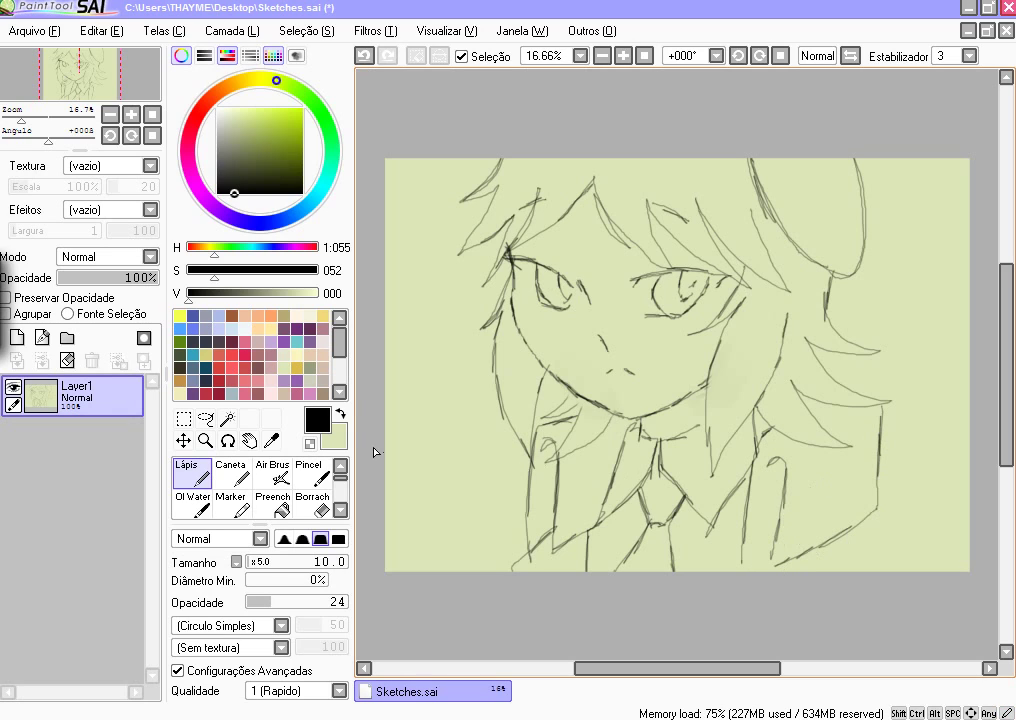
# - Paint the background green over the old mouth marks, and draw a small smiling mouth in black pencil
pyautogui.click(341, 414)
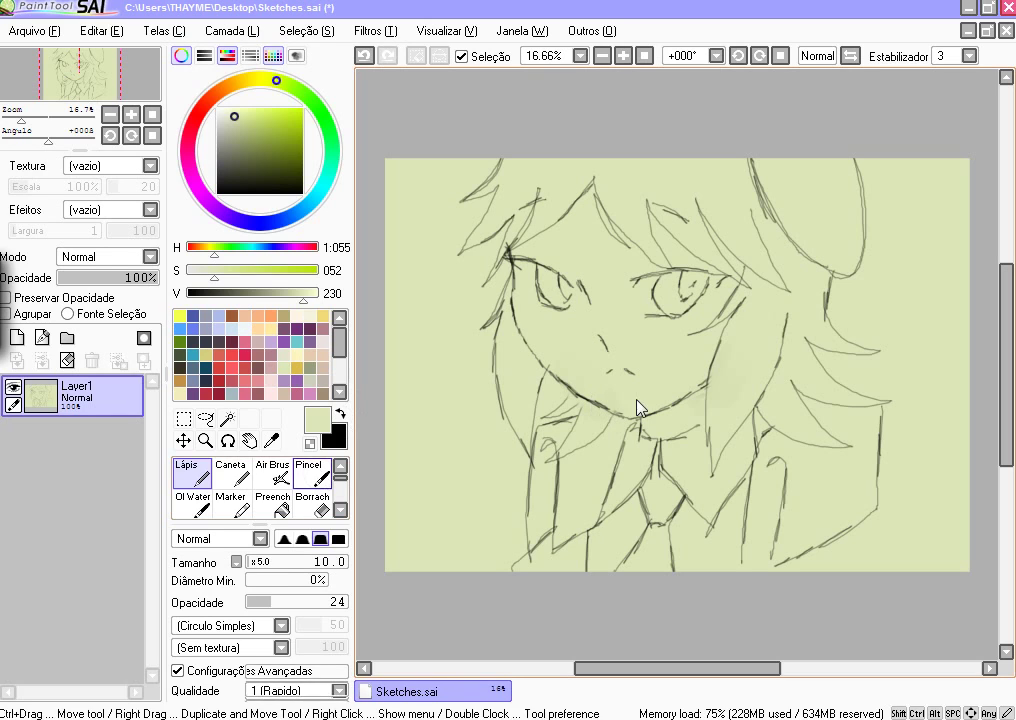
pyautogui.press('b')
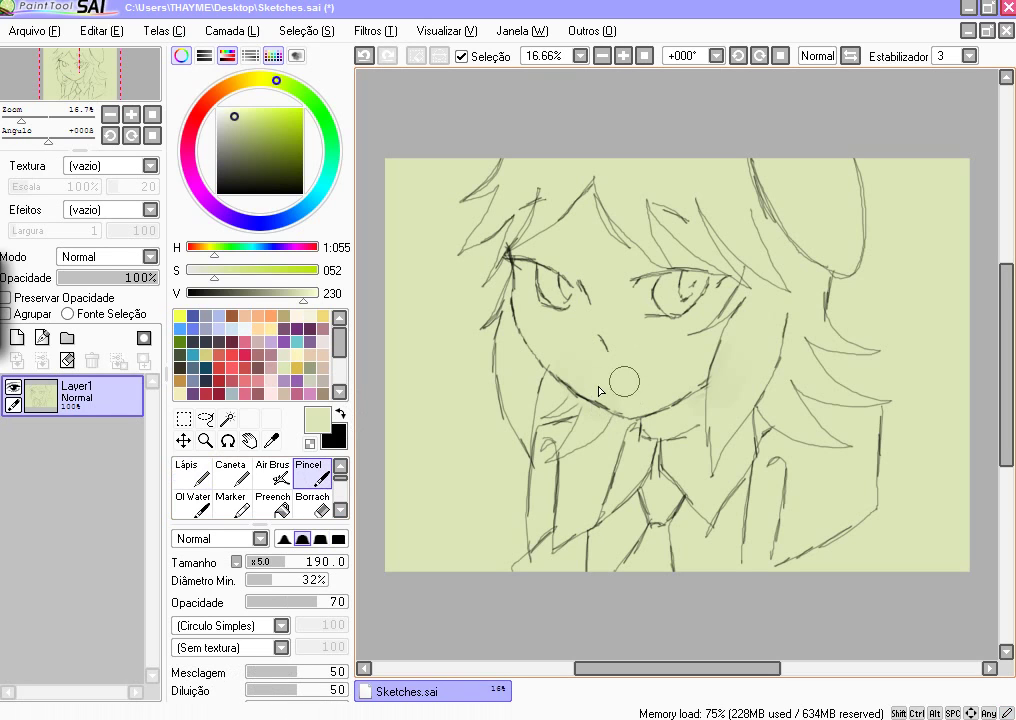
pyautogui.click(191, 472)
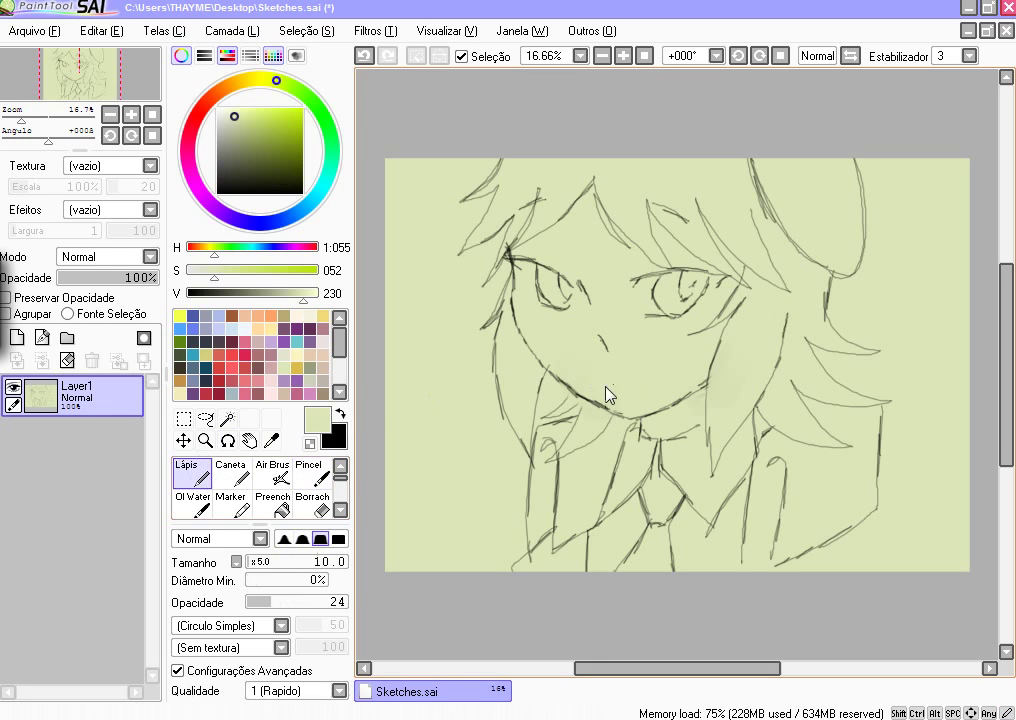
pyautogui.click(342, 413)
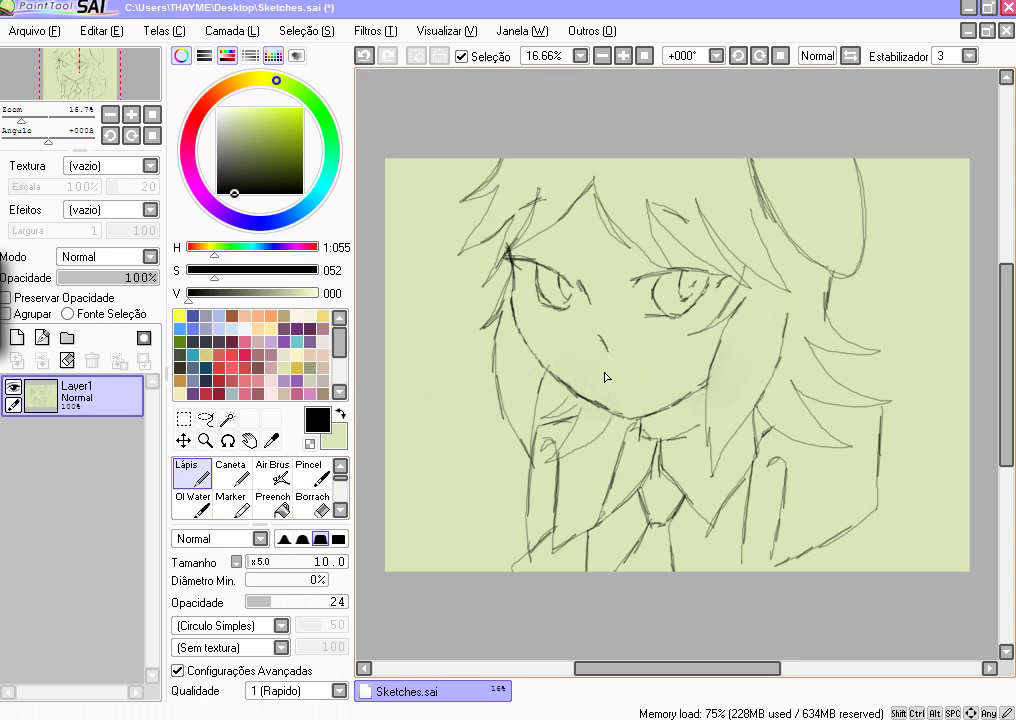
pyautogui.moveTo(636, 368); pyautogui.dragTo(615, 377)
# - Draw short blush hatching on both cheeks and sketch the glasses' lower rims and bridge across the nose
pyautogui.moveTo(541, 328)
pyautogui.mouseDown()
pyautogui.moveTo(535, 334)
pyautogui.moveTo(553, 328)
pyautogui.mouseUp()
pyautogui.moveTo(656, 336); pyautogui.dragTo(667, 330)
pyautogui.moveTo(604, 301); pyautogui.dragTo(605, 311)
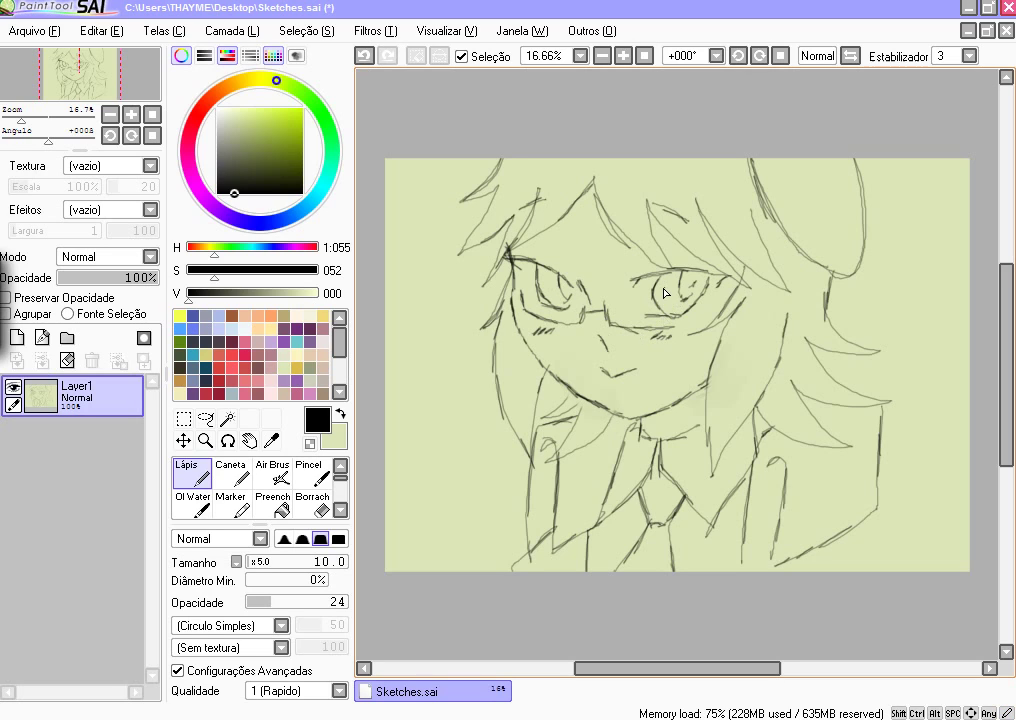
pyautogui.hotkey('ctrl', 'z')
pyautogui.moveTo(586, 310); pyautogui.dragTo(657, 331)
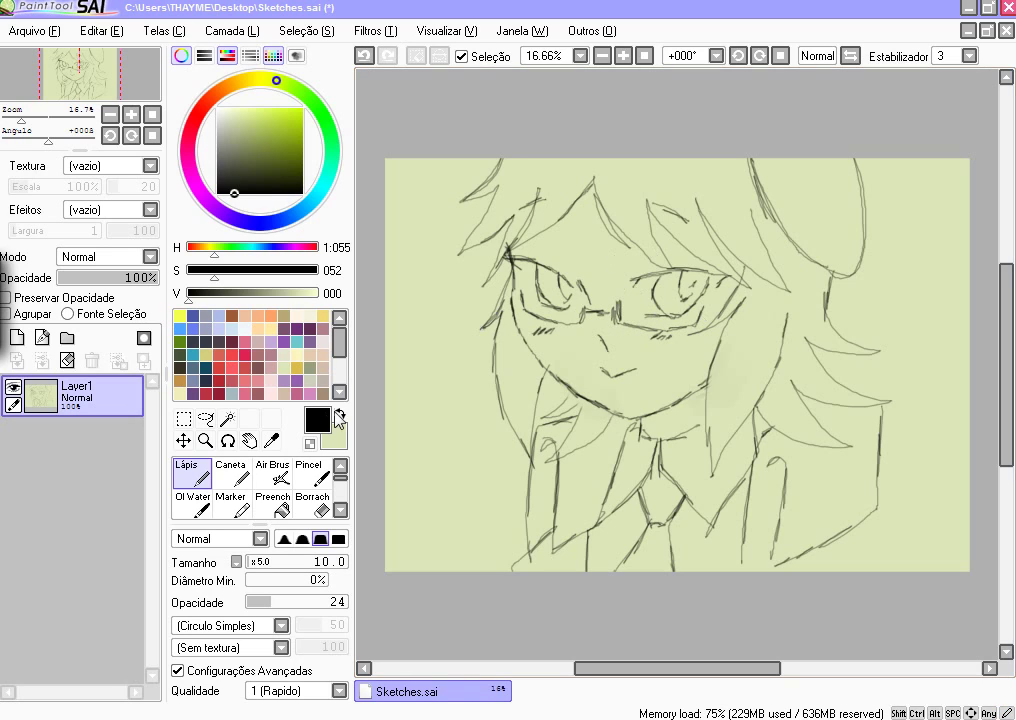
# - Cover the messy strokes on the glasses' bridge with the background green at brush size 190, and redraw the bridge in black pencil
pyautogui.press('x')
pyautogui.click(324, 468)
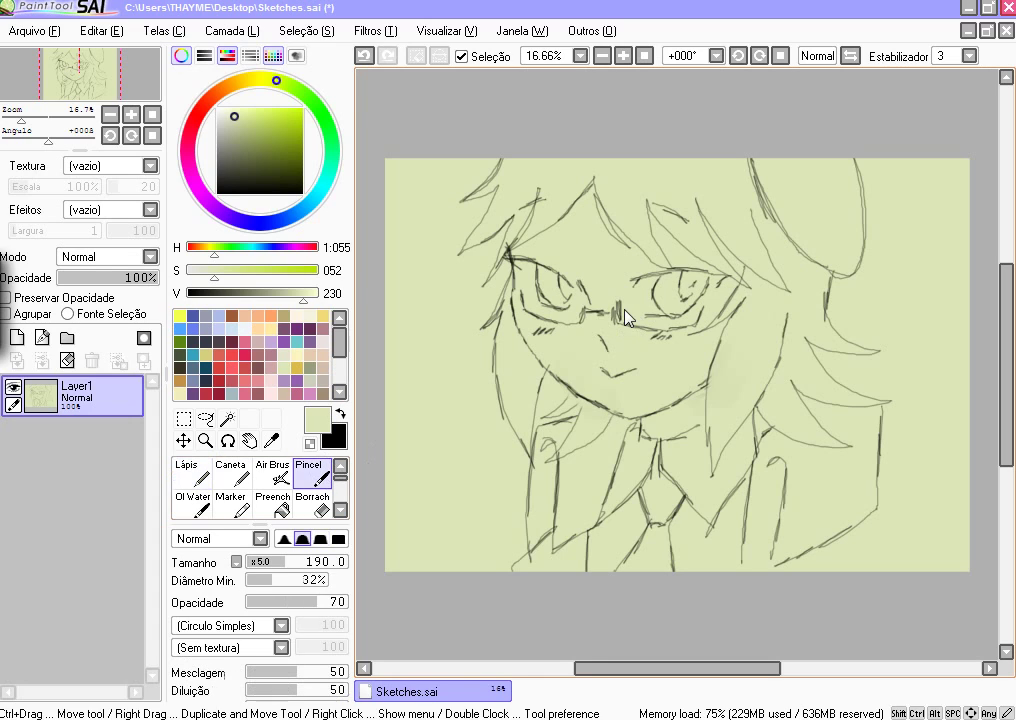
pyautogui.moveTo(617, 318); pyautogui.dragTo(611, 306)
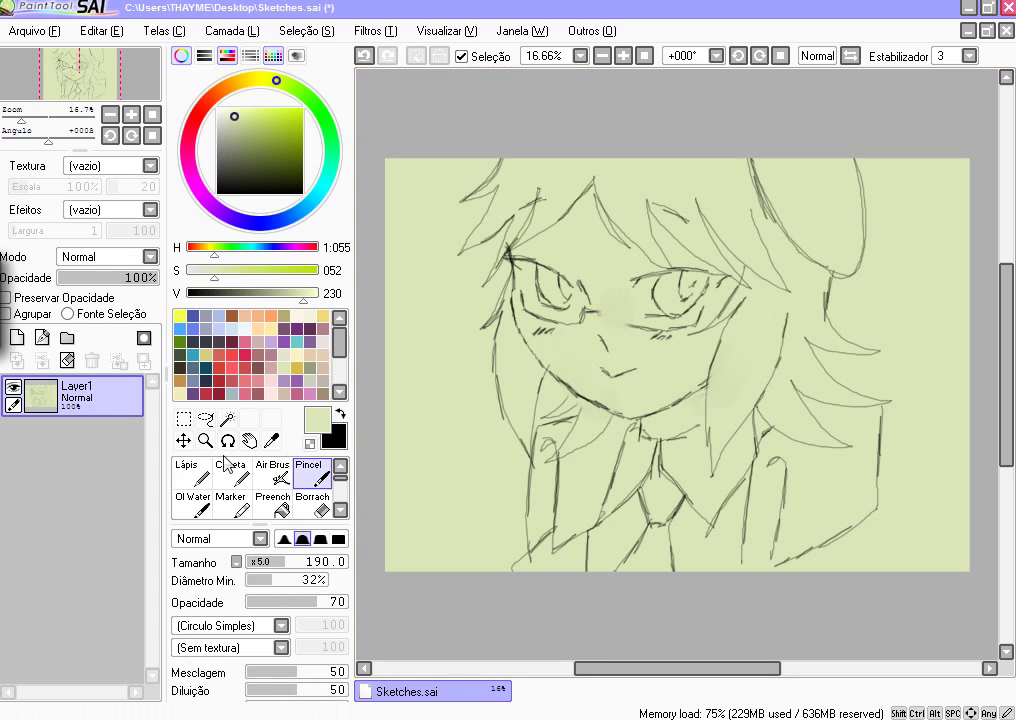
pyautogui.click(340, 412)
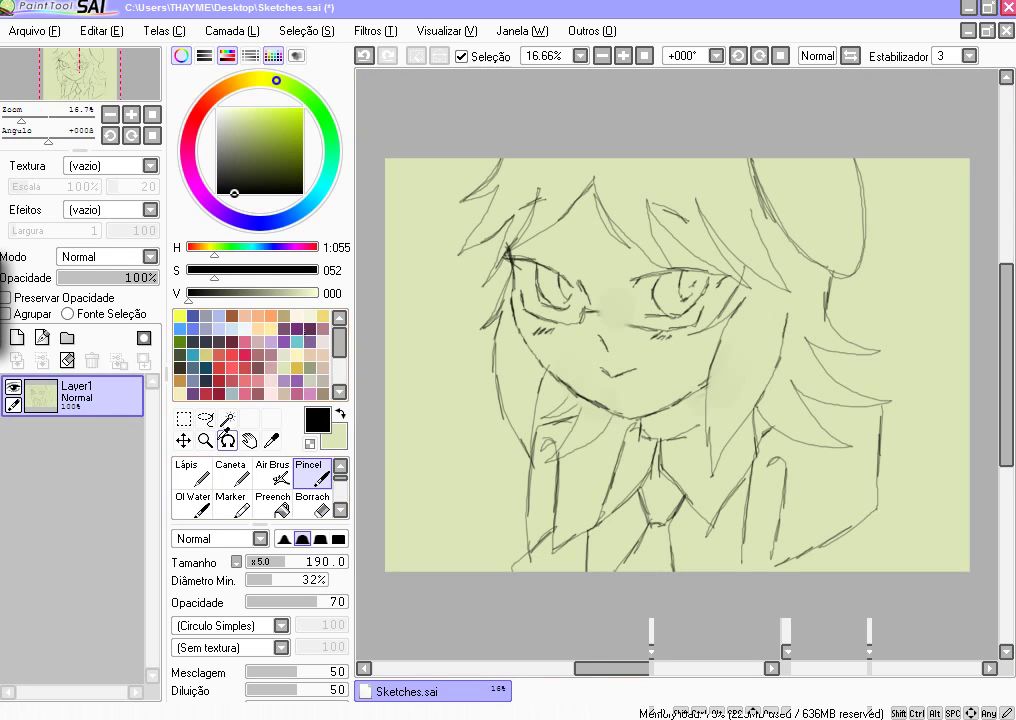
pyautogui.click(205, 474)
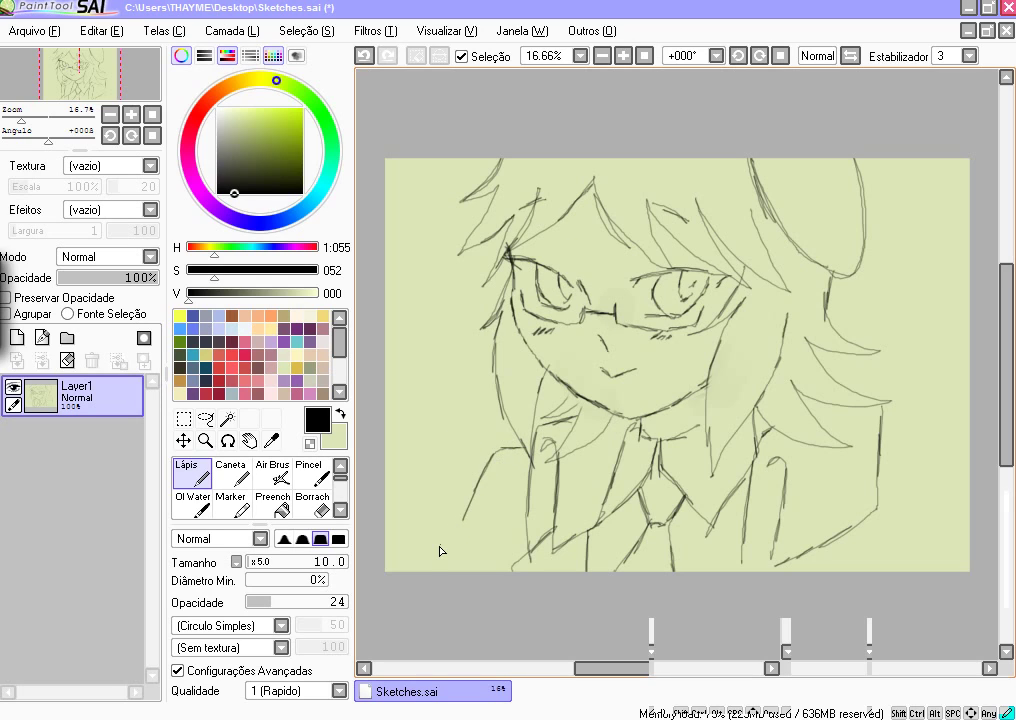
# - Sketch the left shoulder and arm outline down to the canvas edge and a slanted curved line left of the face
pyautogui.moveTo(439, 551); pyautogui.dragTo(421, 588)
pyautogui.moveTo(397, 346); pyautogui.dragTo(406, 302)
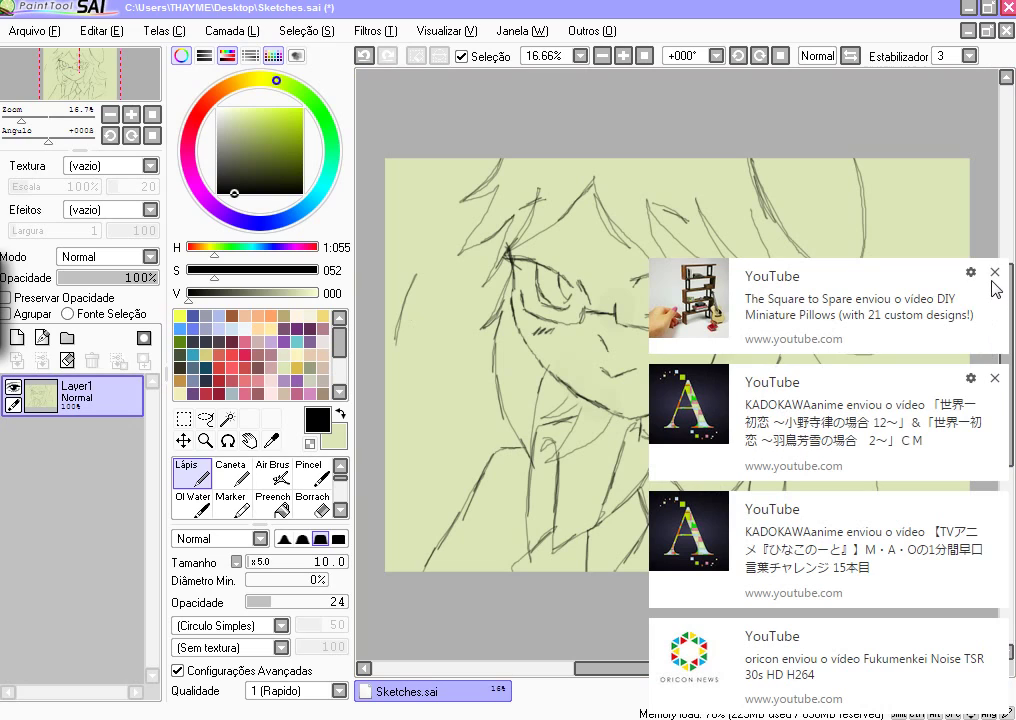
# - Dismiss all the YouTube notifications covering the canvas
pyautogui.click(994, 273)
pyautogui.click(994, 379)
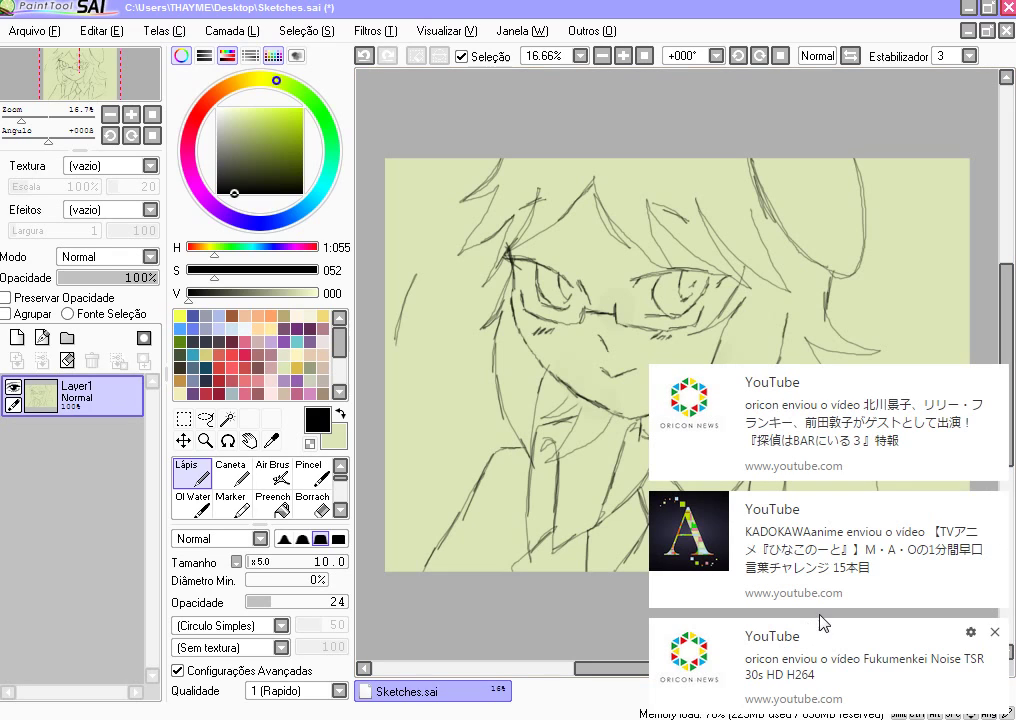
pyautogui.click(996, 381)
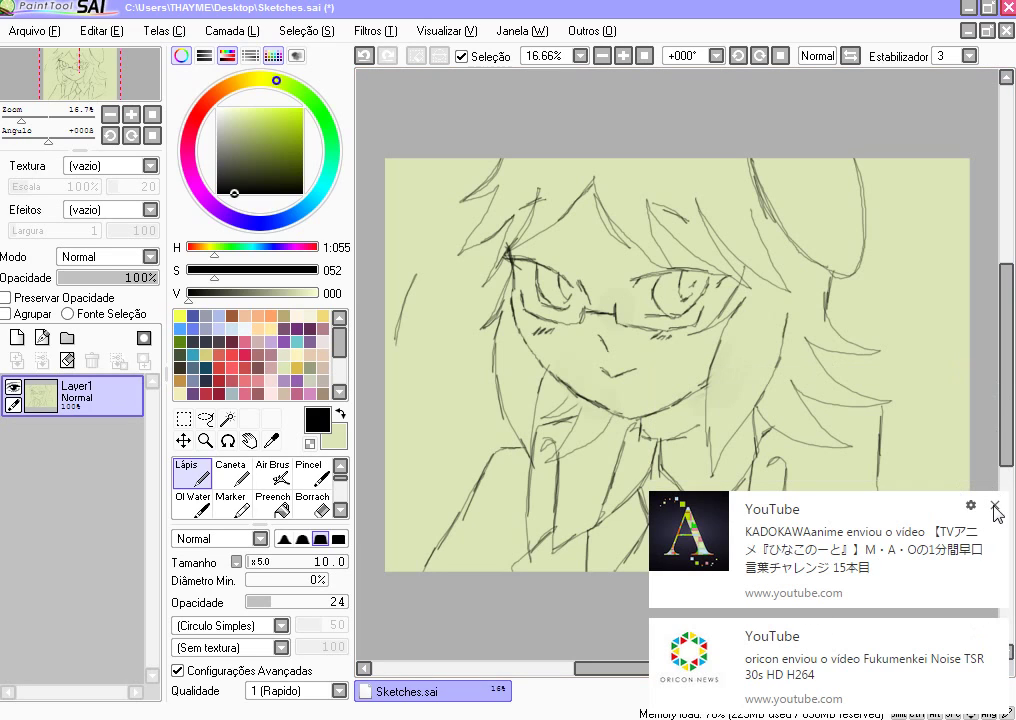
pyautogui.click(995, 509)
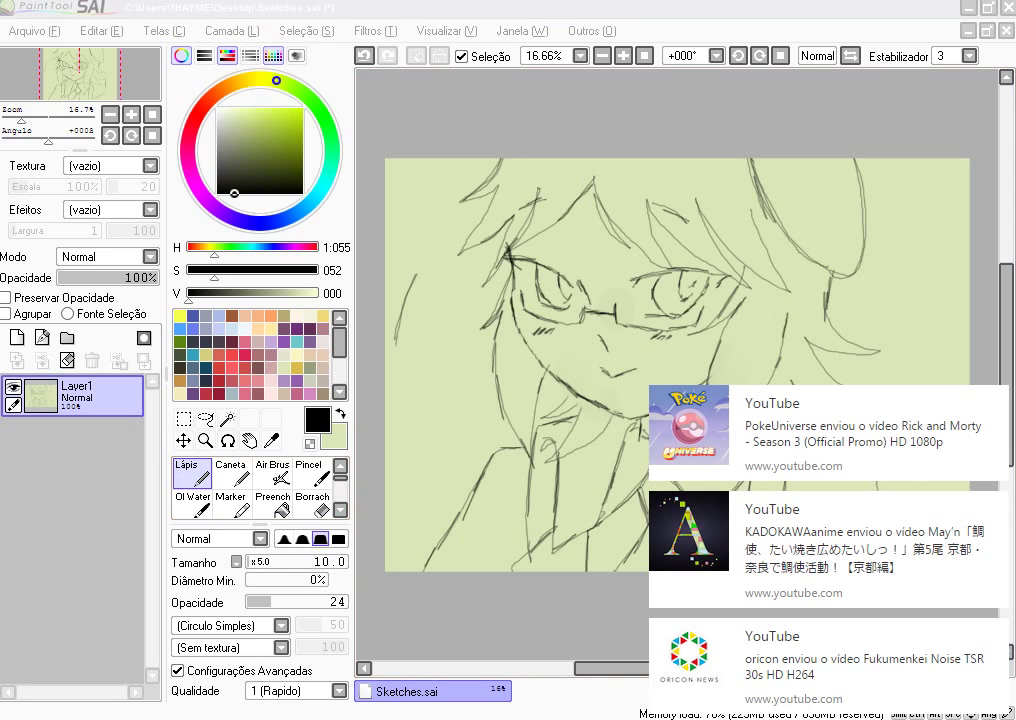
pyautogui.moveTo(948, 635)
pyautogui.click(996, 637)
pyautogui.click(996, 637)
pyautogui.click(996, 637)
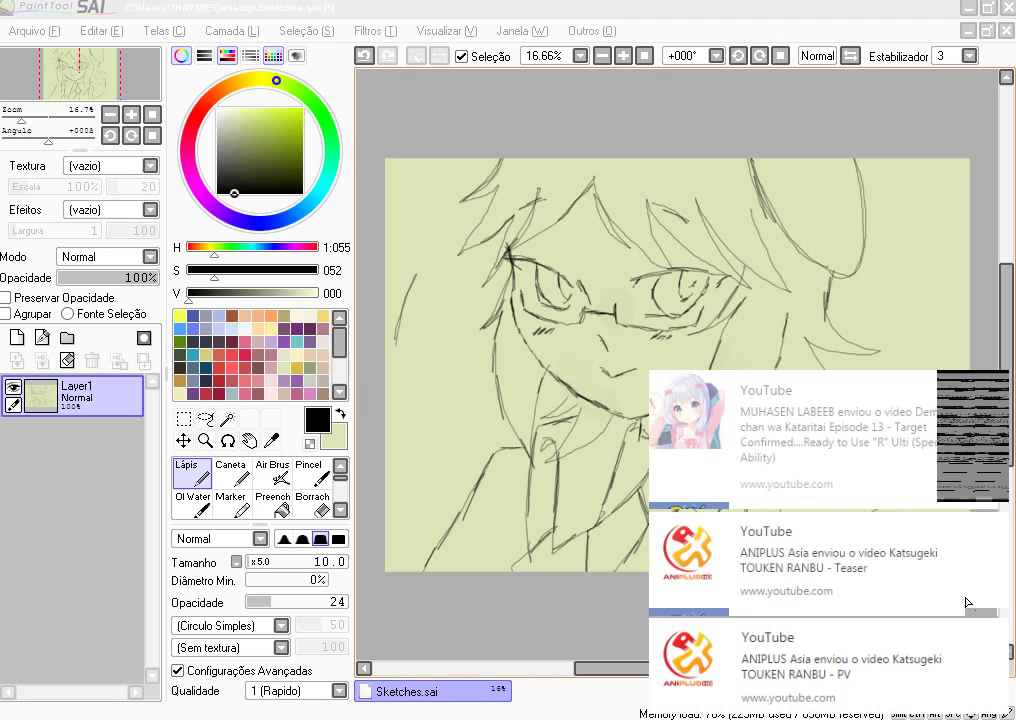
pyautogui.click(991, 528)
pyautogui.click(991, 528)
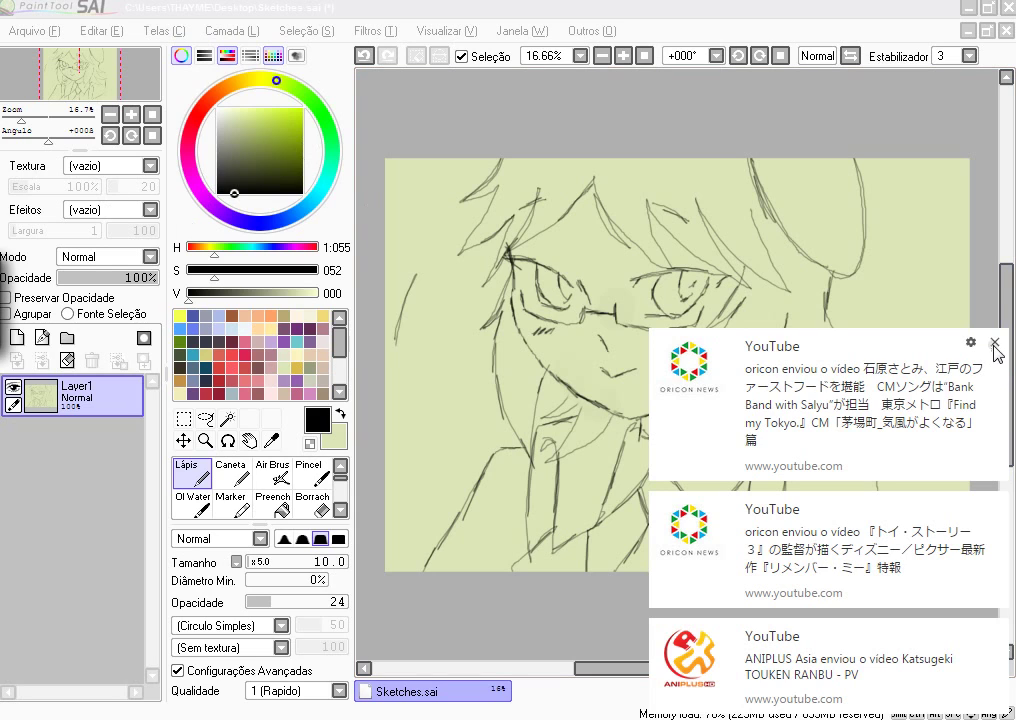
pyautogui.click(996, 343)
pyautogui.click(996, 507)
pyautogui.click(997, 505)
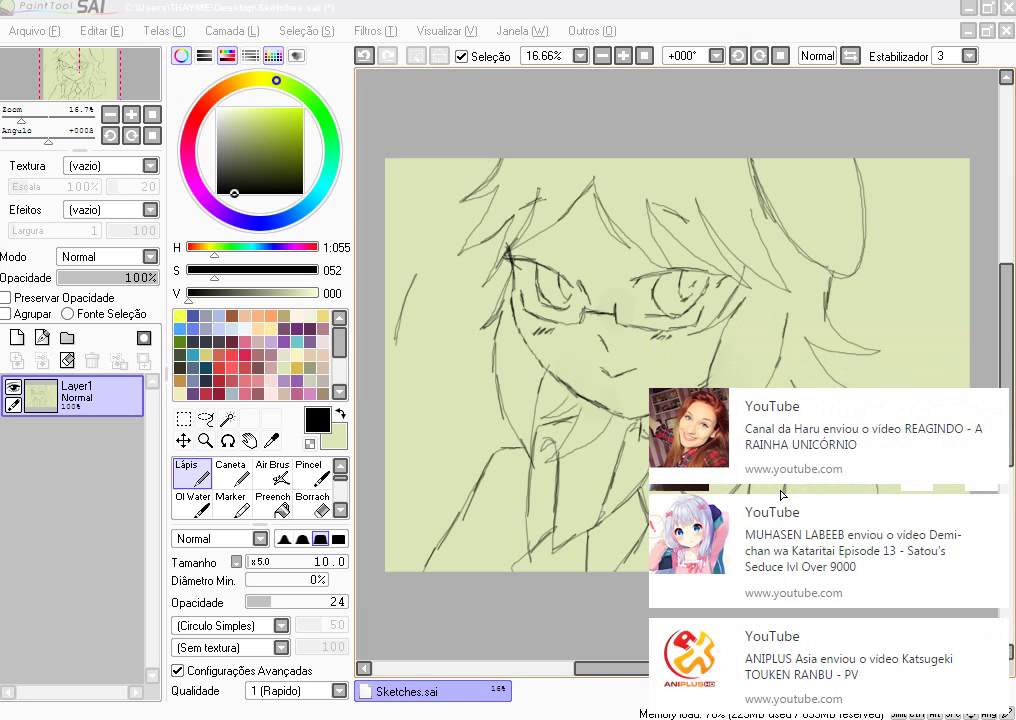
pyautogui.click(997, 404)
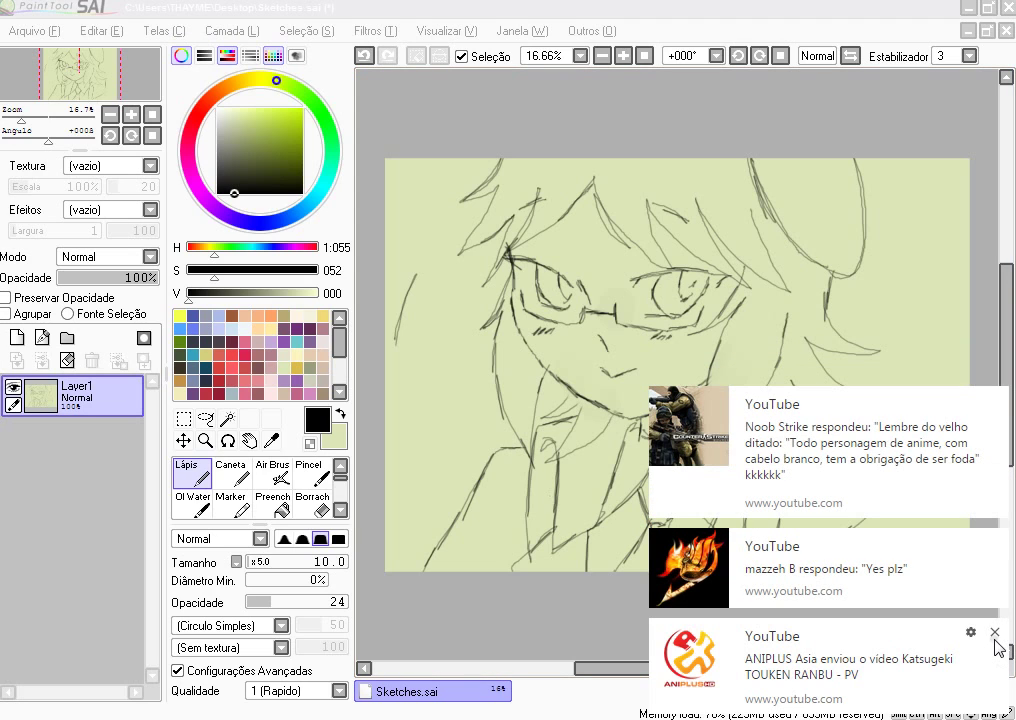
pyautogui.click(995, 633)
pyautogui.click(995, 631)
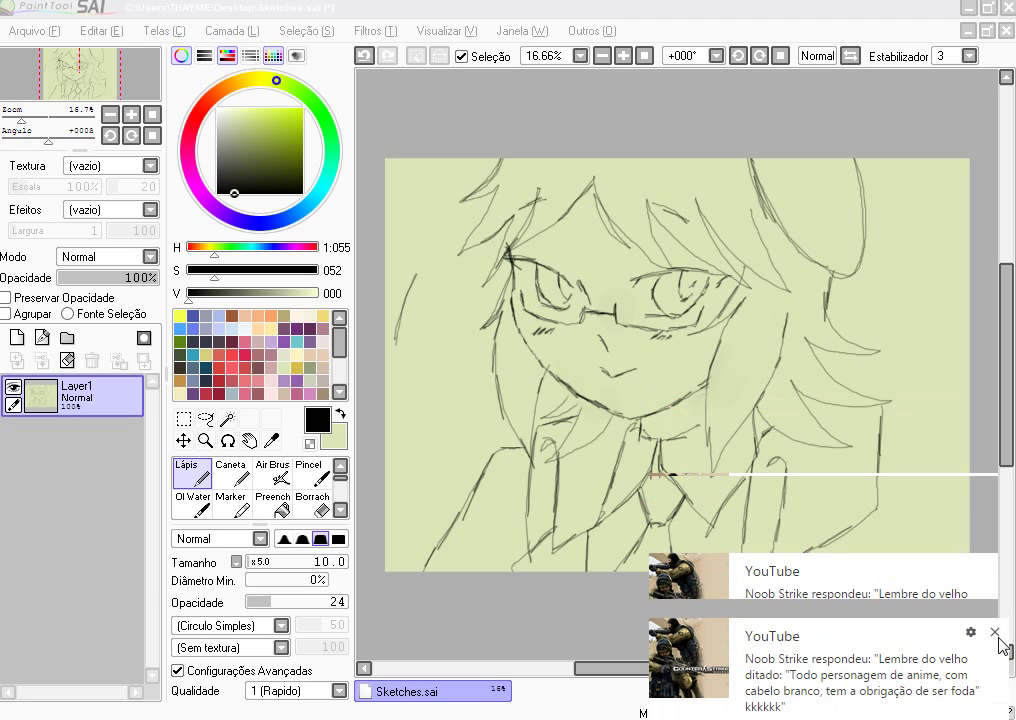
pyautogui.click(994, 631)
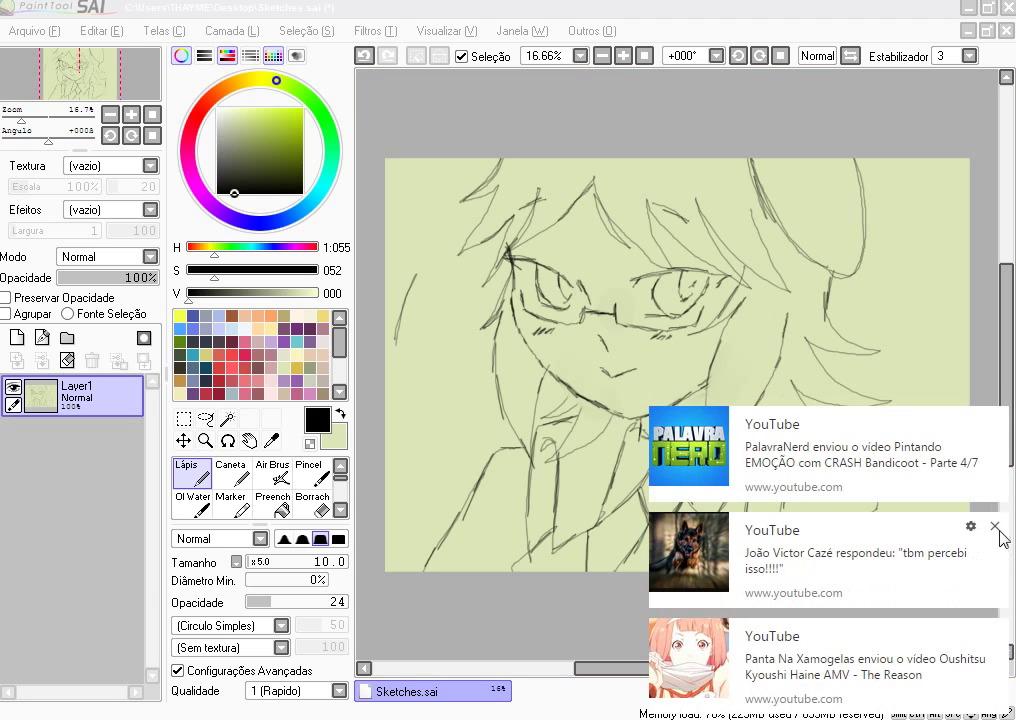
pyautogui.click(991, 526)
pyautogui.click(995, 527)
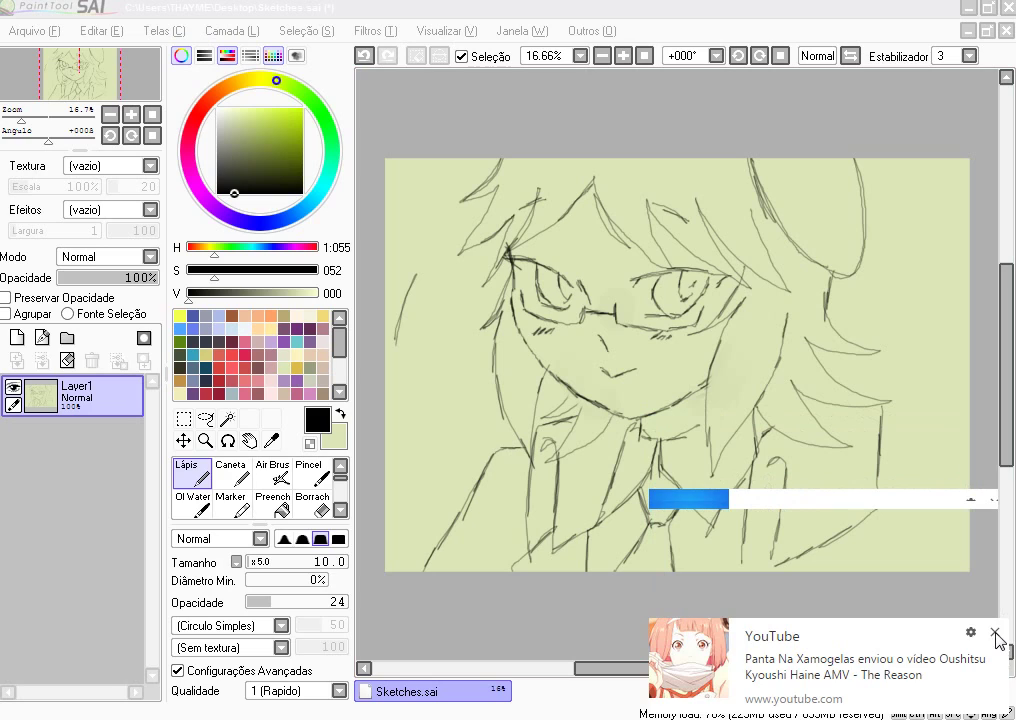
pyautogui.click(995, 631)
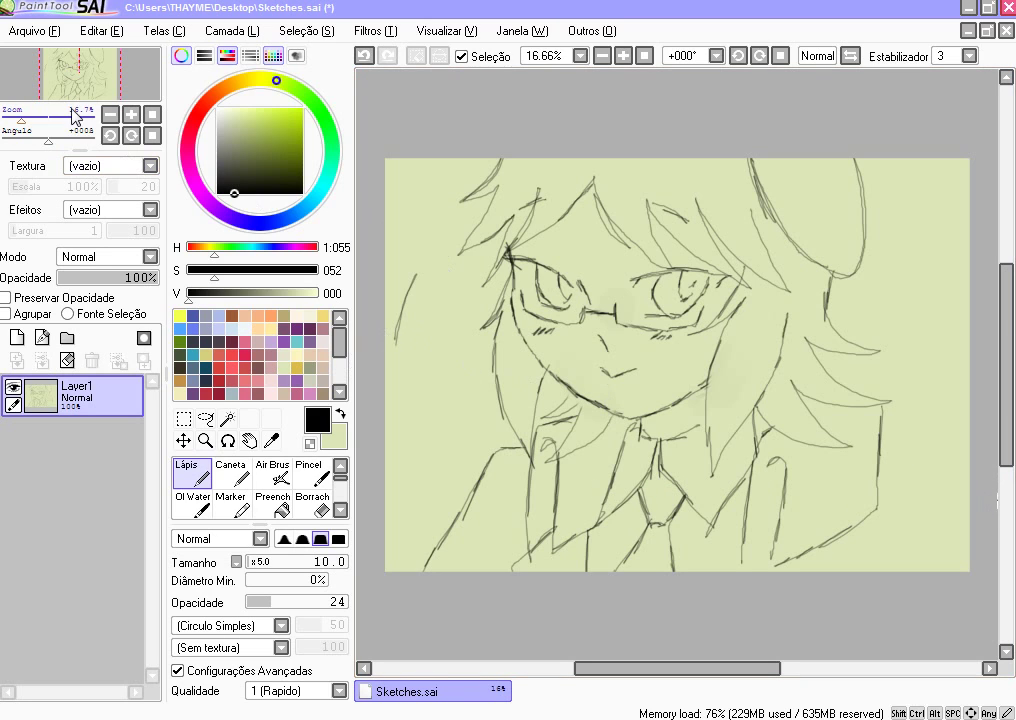
# - Save the sketch under its existing file name
pyautogui.click(47, 30)
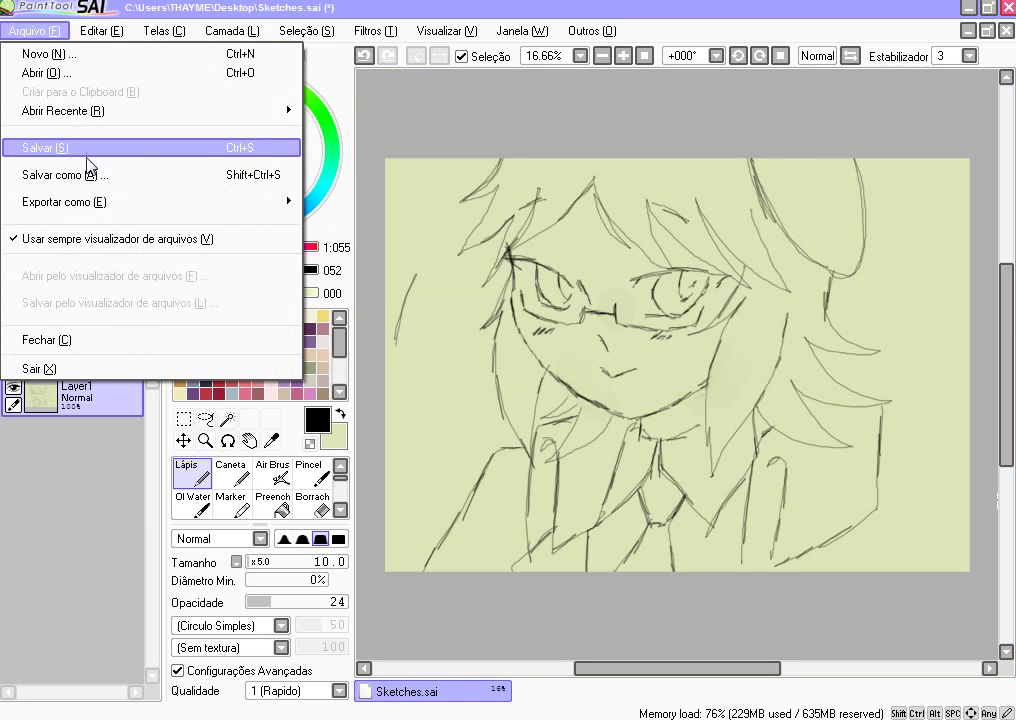
pyautogui.click(80, 150)
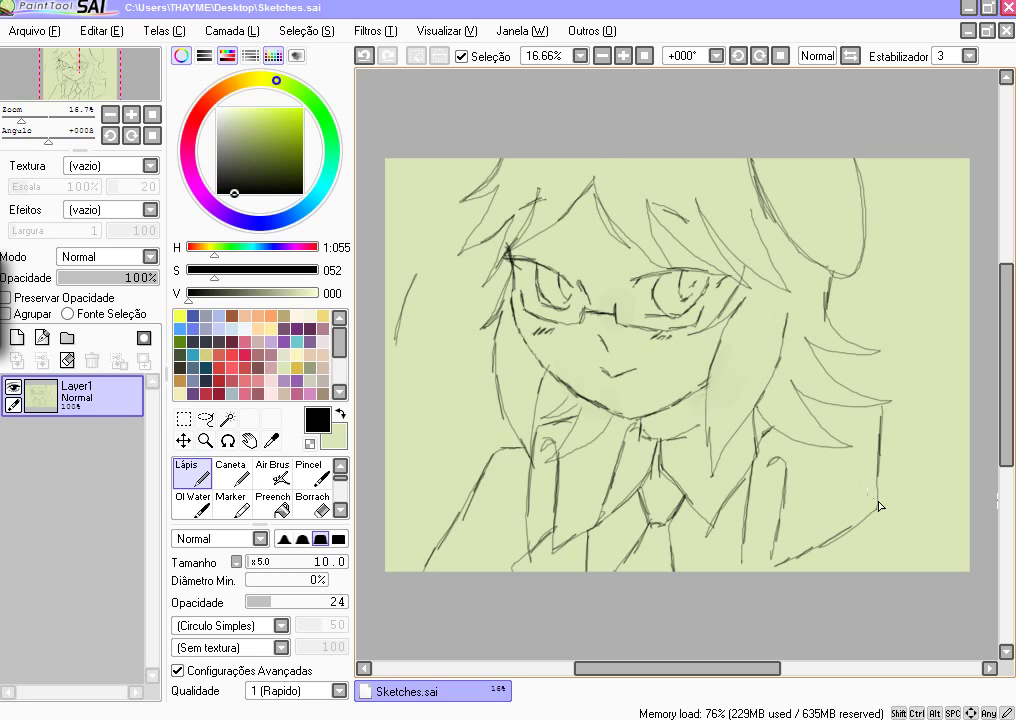
# - Draw a long loop-tipped hair strand left of the face, running down along the canvas edge to the bottom
pyautogui.moveTo(424, 266)
pyautogui.mouseDown()
pyautogui.moveTo(389, 385)
pyautogui.moveTo(419, 273)
pyautogui.mouseUp()
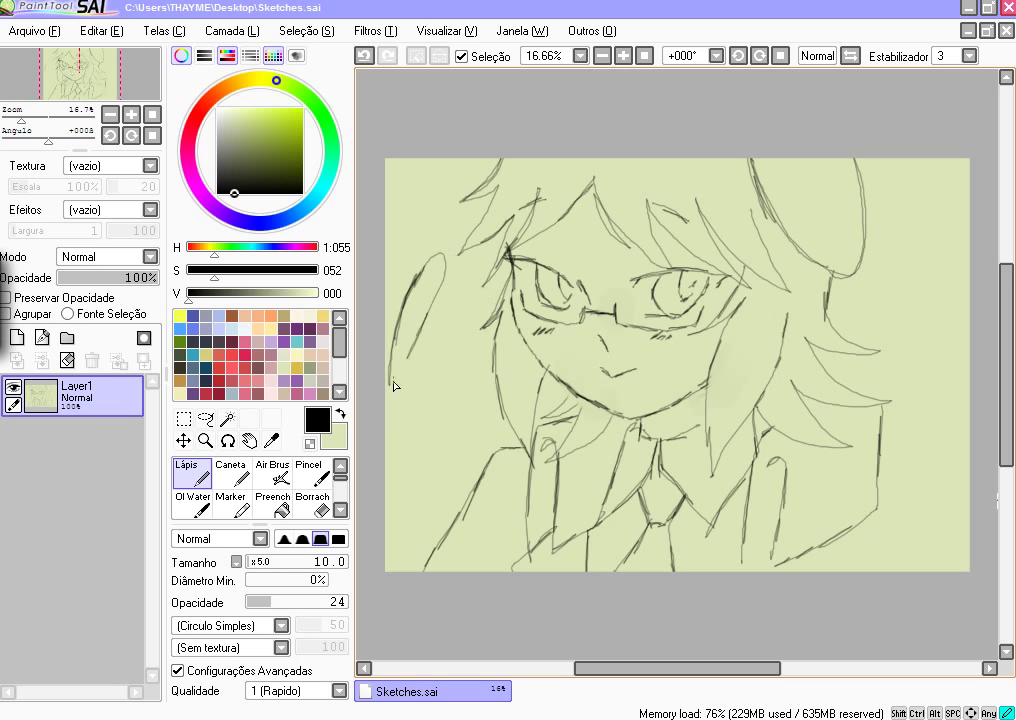
pyautogui.moveTo(390, 379)
pyautogui.mouseDown()
pyautogui.moveTo(415, 293)
pyautogui.moveTo(443, 263)
pyautogui.mouseUp()
pyautogui.moveTo(412, 348)
pyautogui.mouseDown()
pyautogui.moveTo(392, 392)
pyautogui.moveTo(392, 471)
pyautogui.moveTo(390, 399)
pyautogui.moveTo(394, 530)
pyautogui.mouseUp()
pyautogui.moveTo(390, 400); pyautogui.dragTo(403, 570)
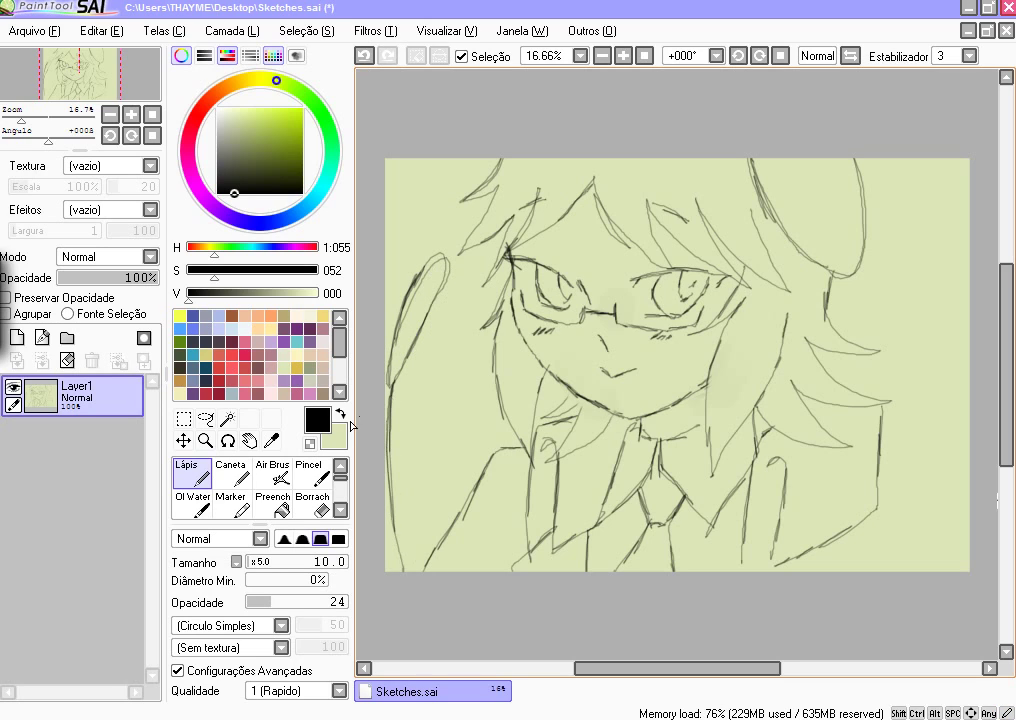
# - Cover the mouth with the background green using the brush at size 190, and redraw it as a wider smile in black pencil
pyautogui.click(313, 503)
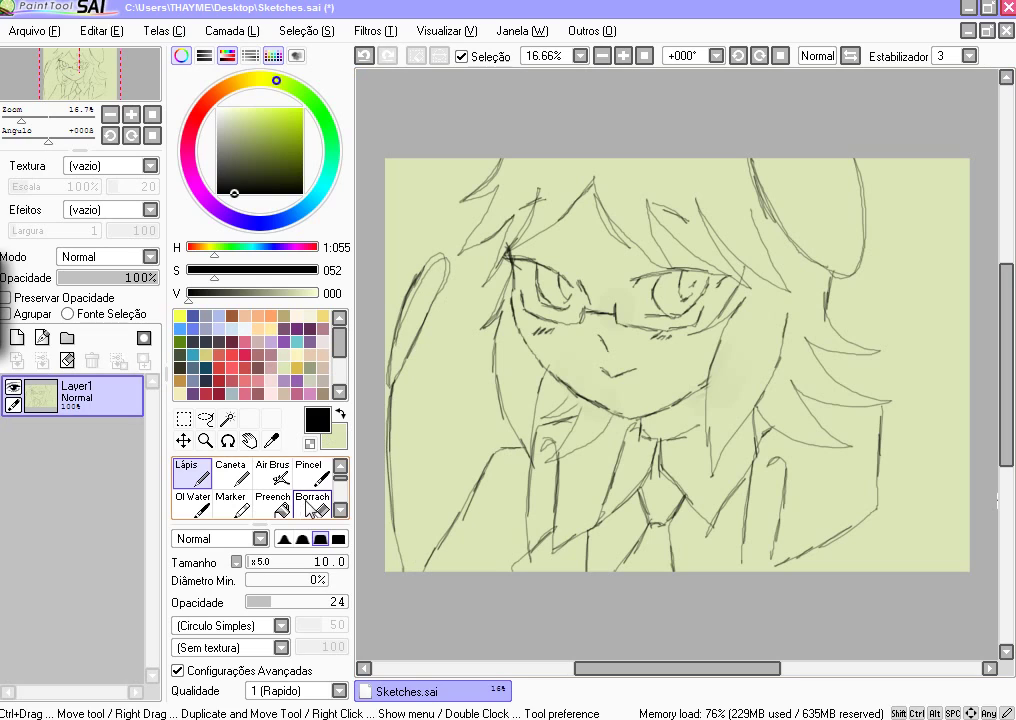
pyautogui.click(340, 413)
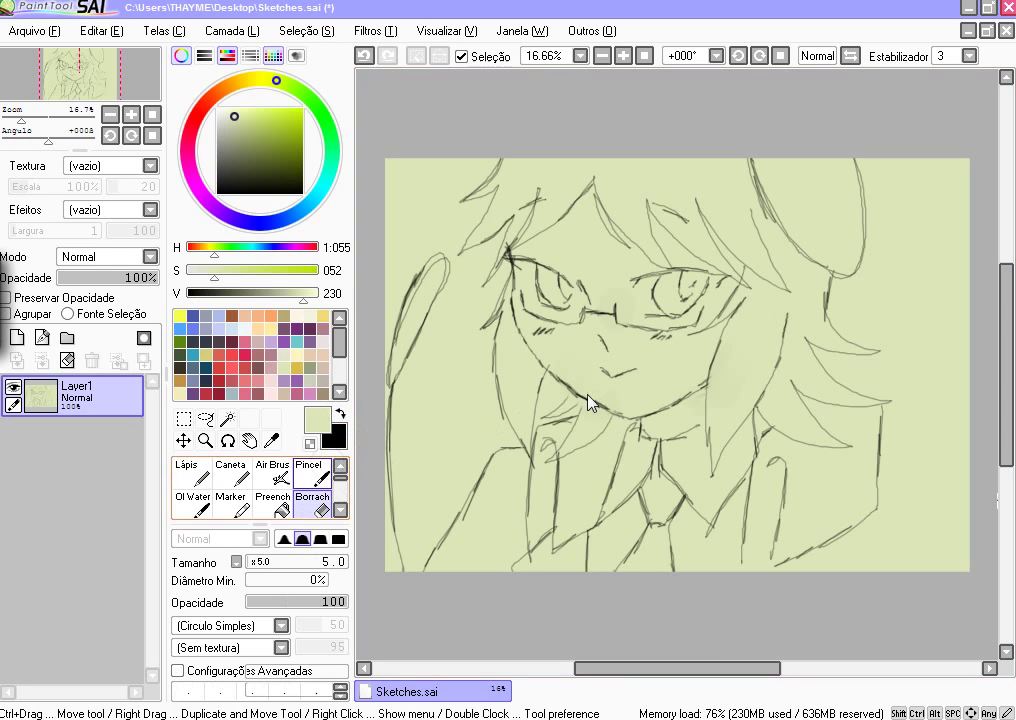
pyautogui.press('b')
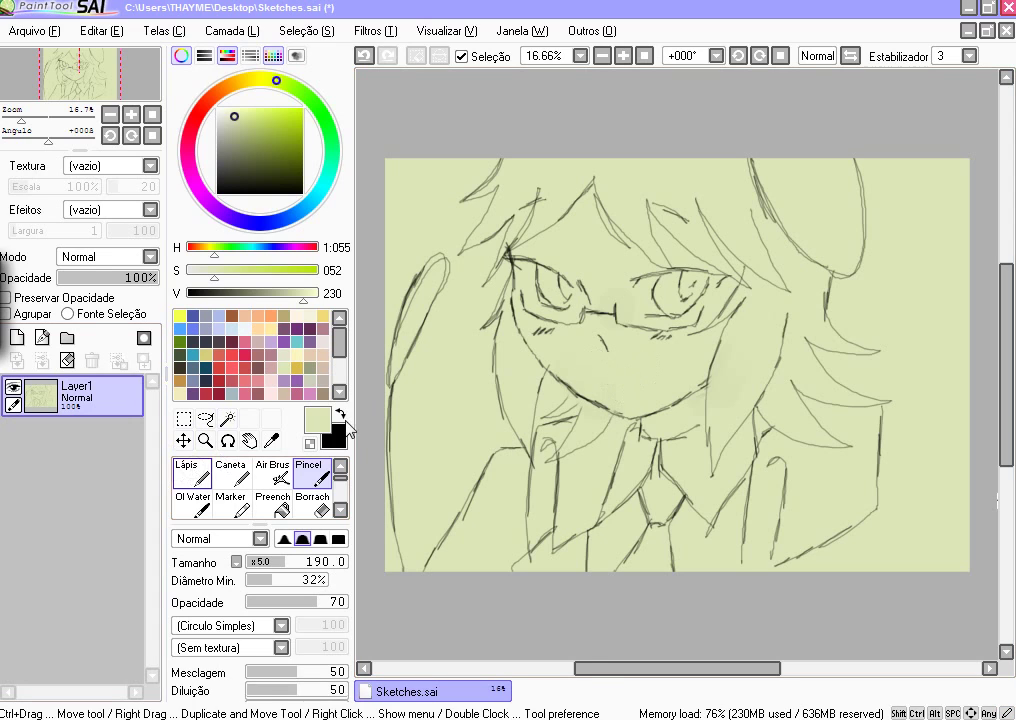
pyautogui.click(192, 472)
pyautogui.click(340, 413)
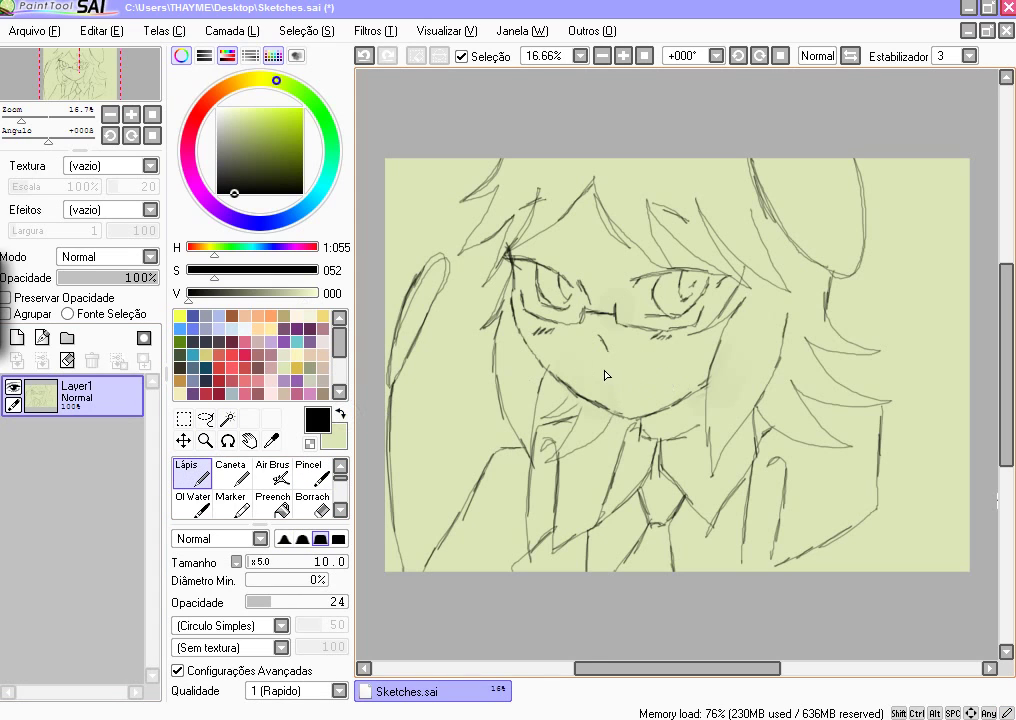
pyautogui.moveTo(605, 373); pyautogui.dragTo(620, 377)
pyautogui.hotkey('ctrl', 'z')
pyautogui.hotkey('ctrl', 'z')
pyautogui.moveTo(604, 368); pyautogui.dragTo(645, 367)
# - Sketch the jacket's fold lines at the bottom right and the sleeve outline running from the right shoulder to the canvas edge
pyautogui.moveTo(722, 571)
pyautogui.mouseDown()
pyautogui.moveTo(742, 553)
pyautogui.moveTo(776, 566)
pyautogui.mouseUp()
pyautogui.moveTo(854, 526); pyautogui.dragTo(879, 509)
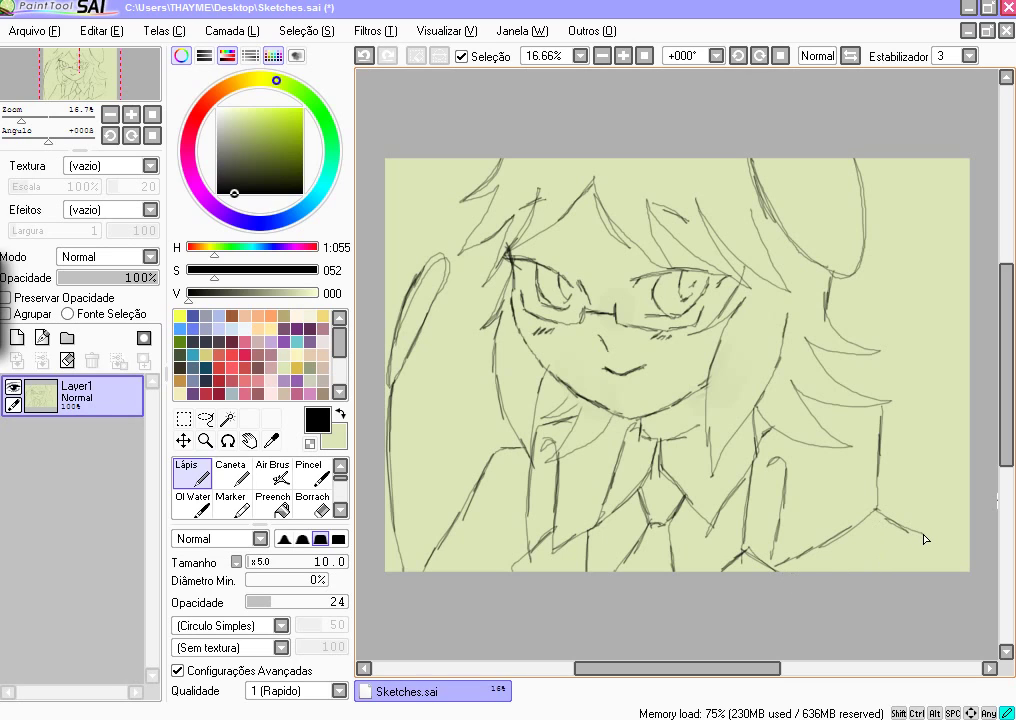
pyautogui.moveTo(935, 535); pyautogui.dragTo(932, 568)
# - Draw vertical lines down the left side of the jacket and beside the straps on both sides of the chest
pyautogui.moveTo(494, 451); pyautogui.dragTo(495, 450)
pyautogui.moveTo(491, 511); pyautogui.dragTo(490, 562)
pyautogui.moveTo(495, 456); pyautogui.dragTo(488, 559)
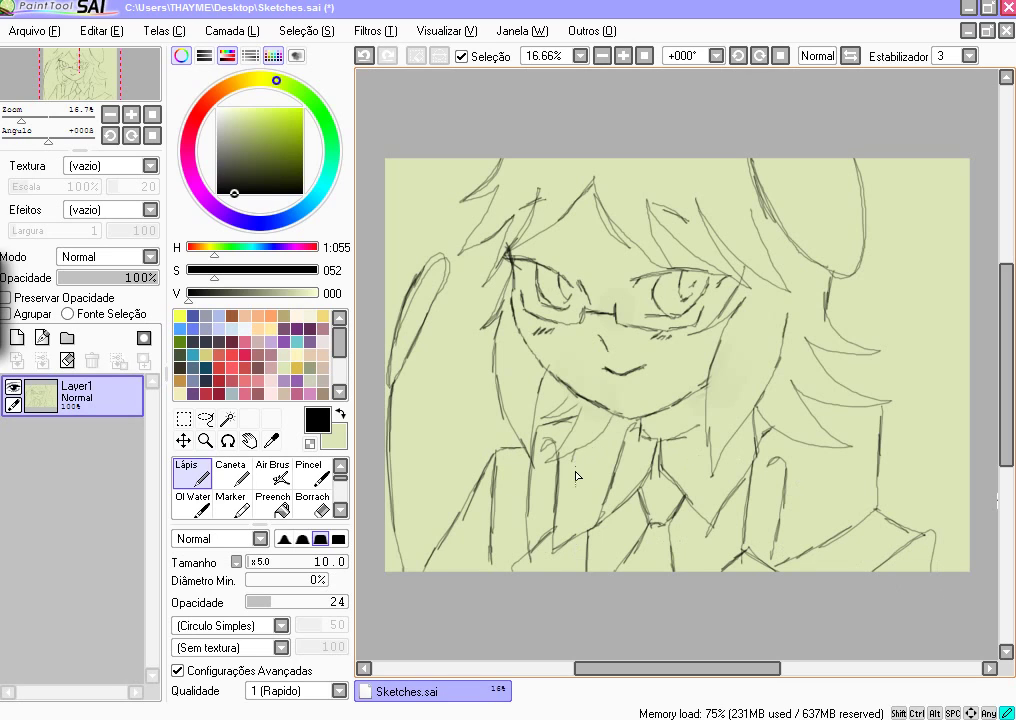
pyautogui.moveTo(575, 456); pyautogui.dragTo(576, 500)
pyautogui.moveTo(813, 453); pyautogui.dragTo(796, 551)
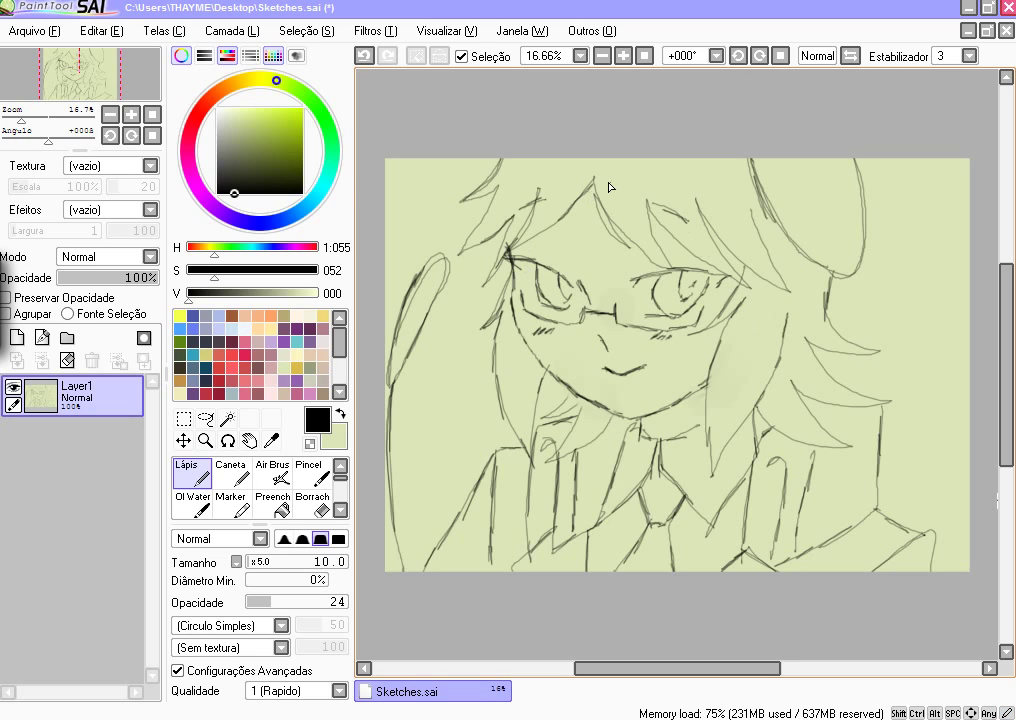
# - Darken the spiky hair tips left of the forehead and the fringe outline around its central point with extra strokes
pyautogui.moveTo(503, 155); pyautogui.dragTo(462, 197)
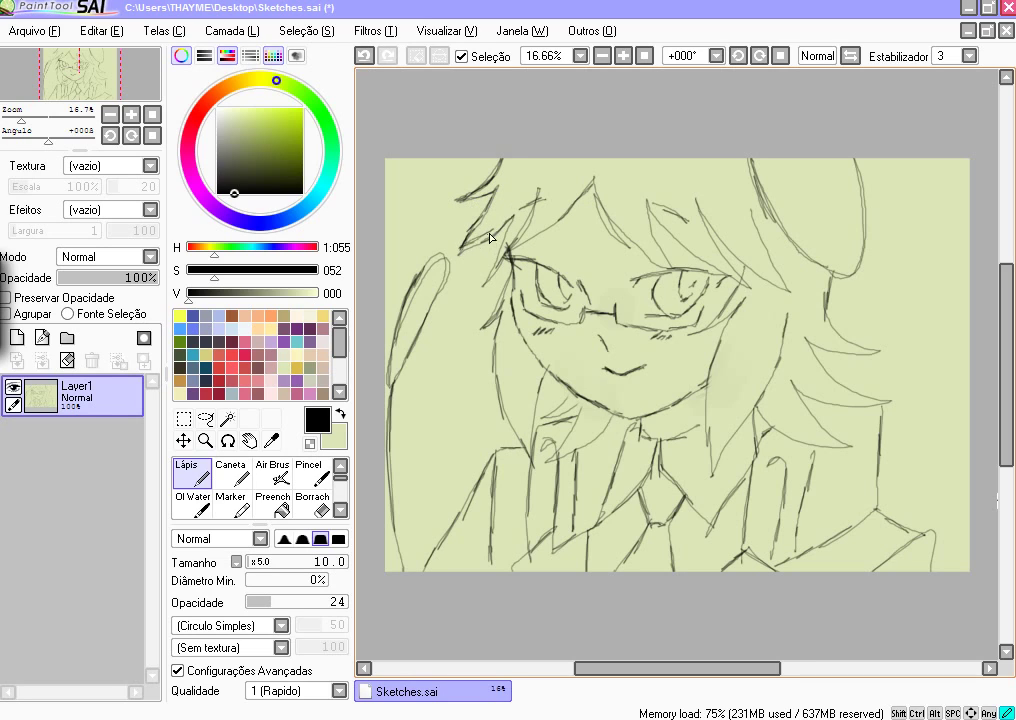
pyautogui.moveTo(507, 234); pyautogui.dragTo(495, 266)
pyautogui.moveTo(530, 211); pyautogui.dragTo(503, 254)
pyautogui.moveTo(543, 190)
pyautogui.mouseDown()
pyautogui.moveTo(513, 247)
pyautogui.moveTo(553, 226)
pyautogui.mouseUp()
pyautogui.moveTo(590, 182); pyautogui.dragTo(615, 242)
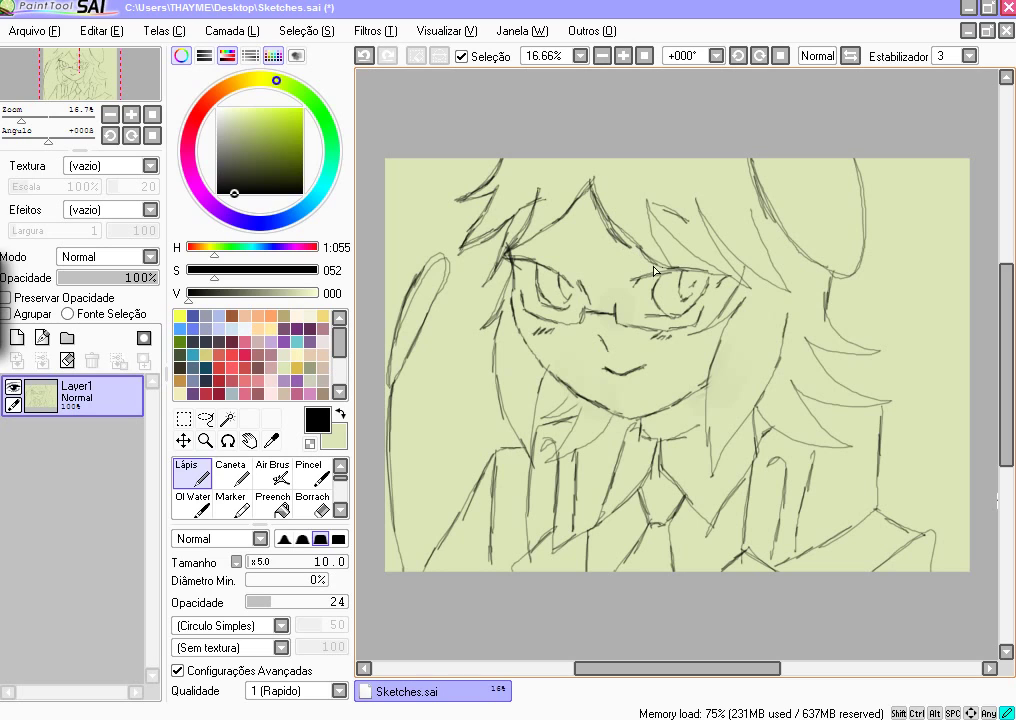
# - Thicken the fringe strand above the right eye and the hair lock framing the left cheek
pyautogui.moveTo(642, 191); pyautogui.dragTo(674, 266)
pyautogui.hotkey('ctrl', 'z')
pyautogui.click(516, 353)
pyautogui.moveTo(499, 315)
pyautogui.mouseDown()
pyautogui.moveTo(504, 412)
pyautogui.moveTo(502, 392)
pyautogui.moveTo(532, 462)
pyautogui.moveTo(548, 371)
pyautogui.moveTo(573, 421)
pyautogui.mouseUp()
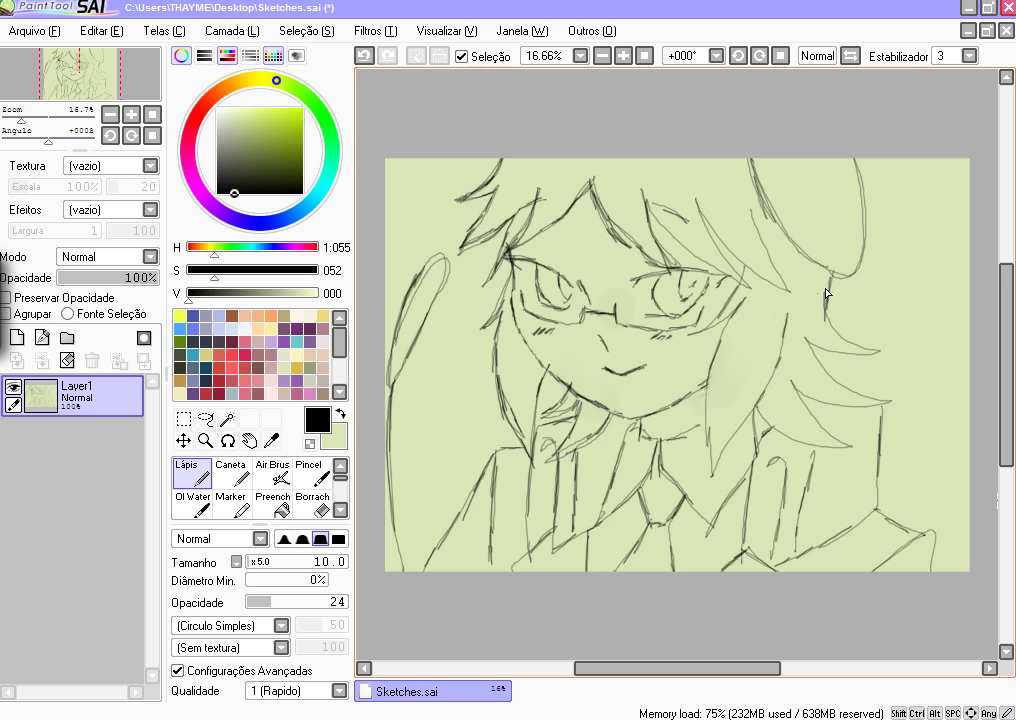
# - Add long hair strands down the right side of the face and darken the large rounded outline above them
pyautogui.moveTo(806, 254)
pyautogui.mouseDown()
pyautogui.moveTo(786, 371)
pyautogui.moveTo(757, 431)
pyautogui.mouseUp()
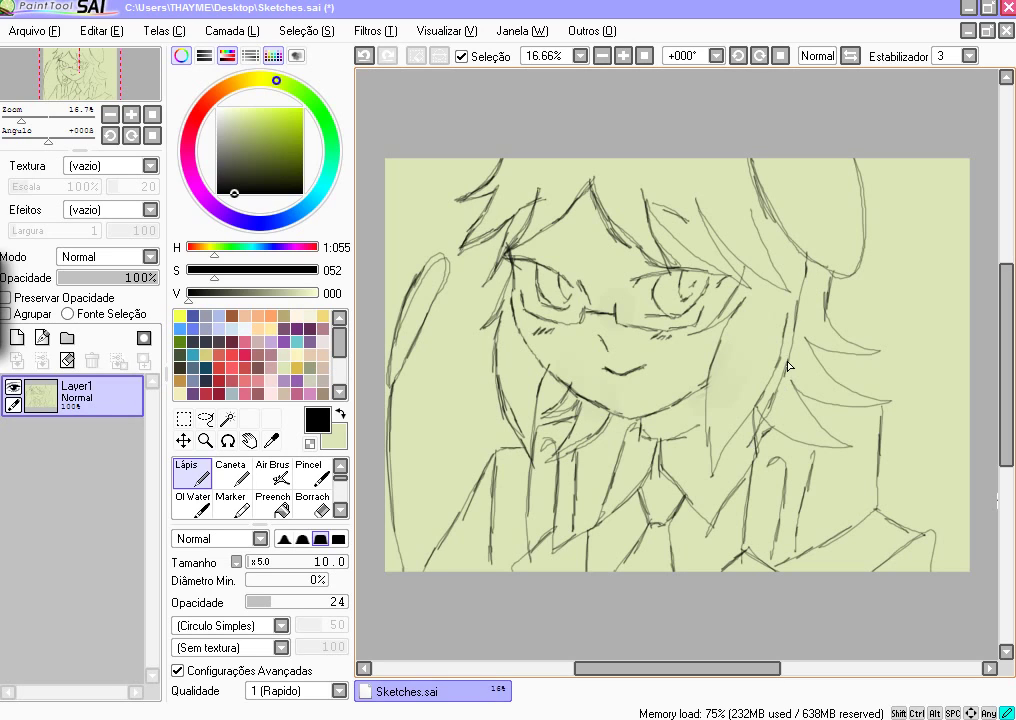
pyautogui.moveTo(807, 262); pyautogui.dragTo(778, 451)
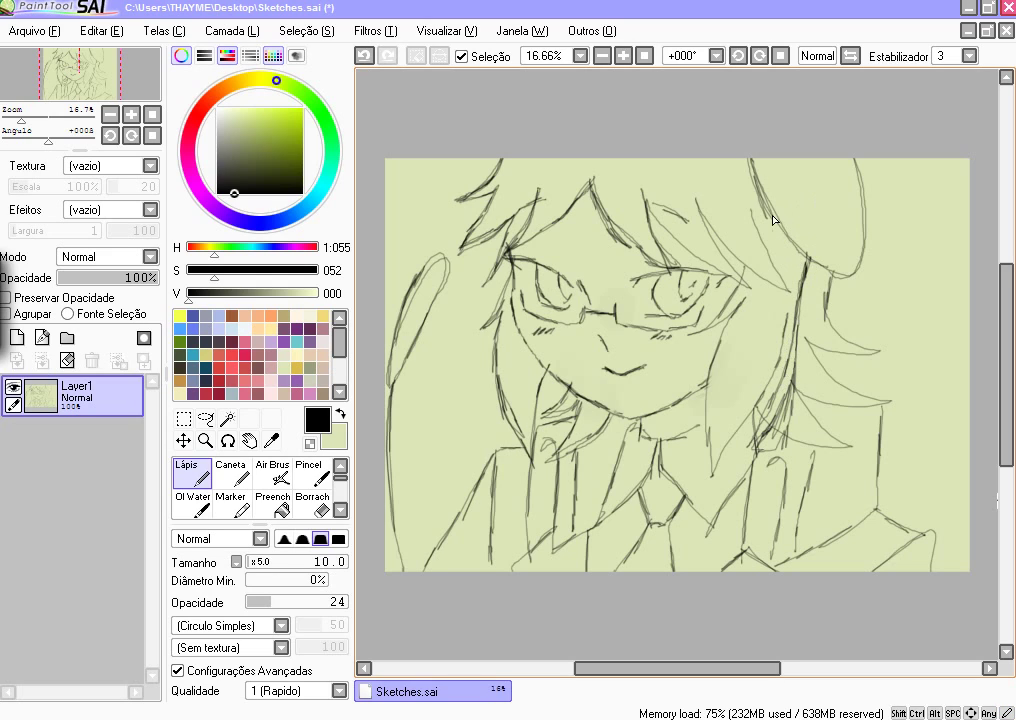
pyautogui.moveTo(735, 160); pyautogui.dragTo(792, 264)
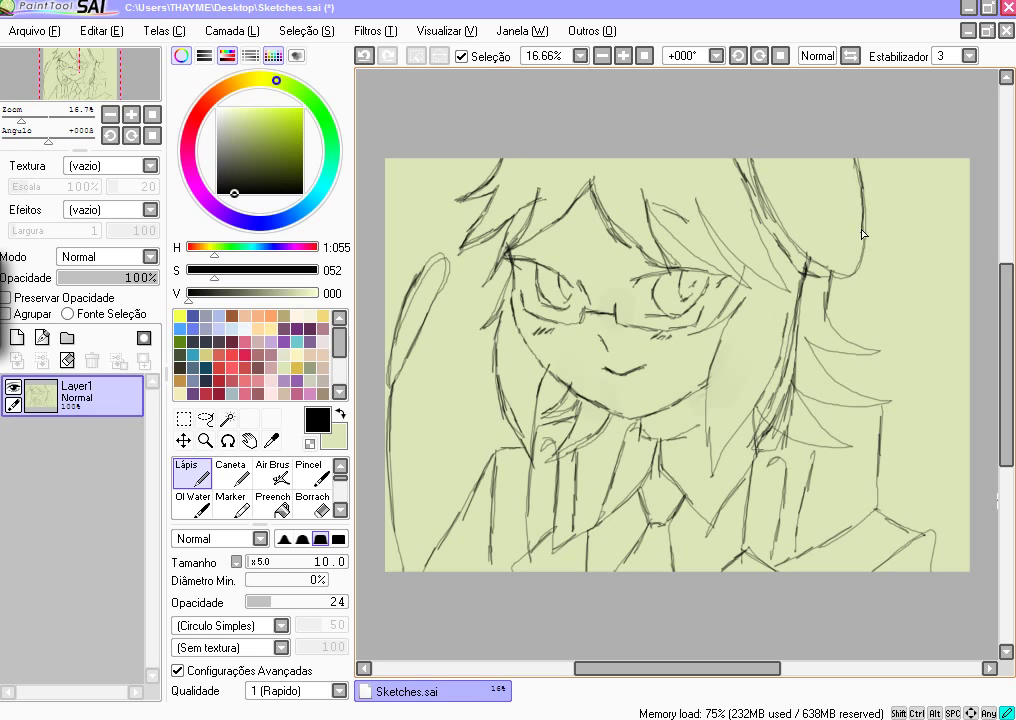
pyautogui.moveTo(853, 270); pyautogui.dragTo(832, 278)
pyautogui.moveTo(824, 278); pyautogui.dragTo(826, 318)
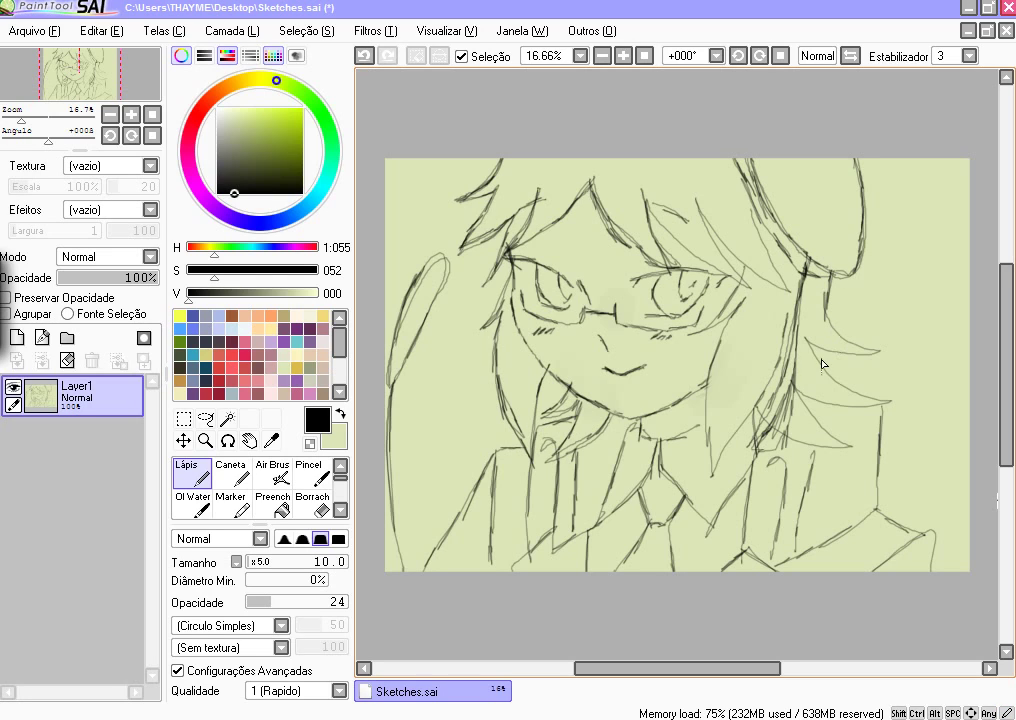
# - Darken the looped strap on the right of the jacket and the fringe and side-lock strands right of the face
pyautogui.moveTo(770, 472)
pyautogui.mouseDown()
pyautogui.moveTo(782, 476)
pyautogui.moveTo(782, 514)
pyautogui.mouseUp()
pyautogui.moveTo(750, 211); pyautogui.dragTo(752, 221)
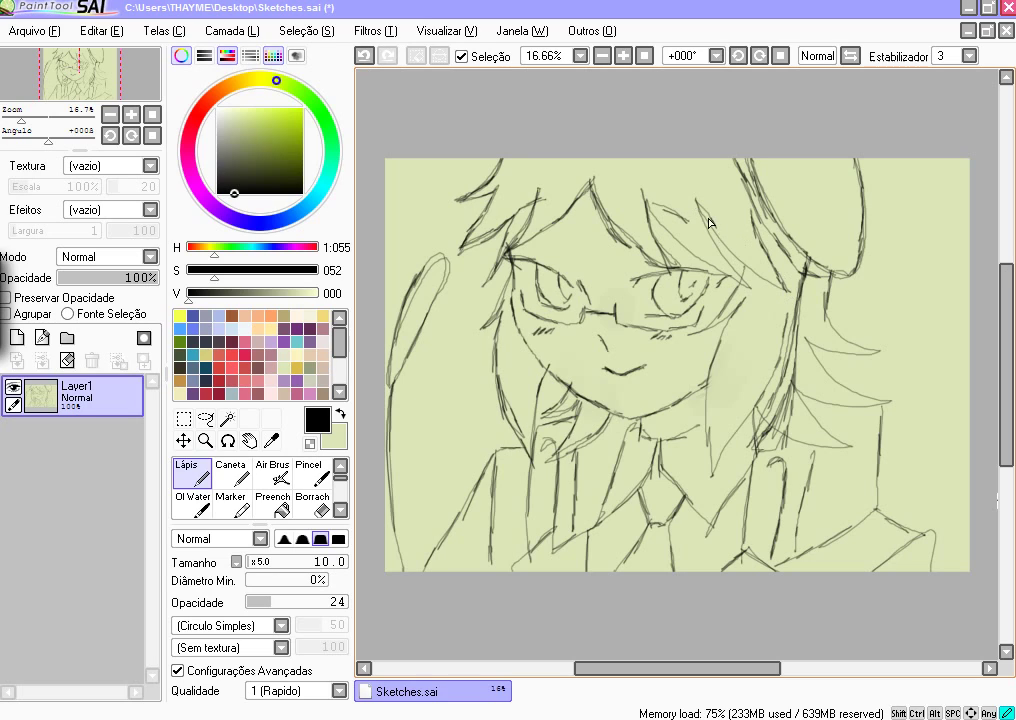
pyautogui.moveTo(708, 222); pyautogui.dragTo(717, 238)
pyautogui.moveTo(733, 391); pyautogui.dragTo(723, 405)
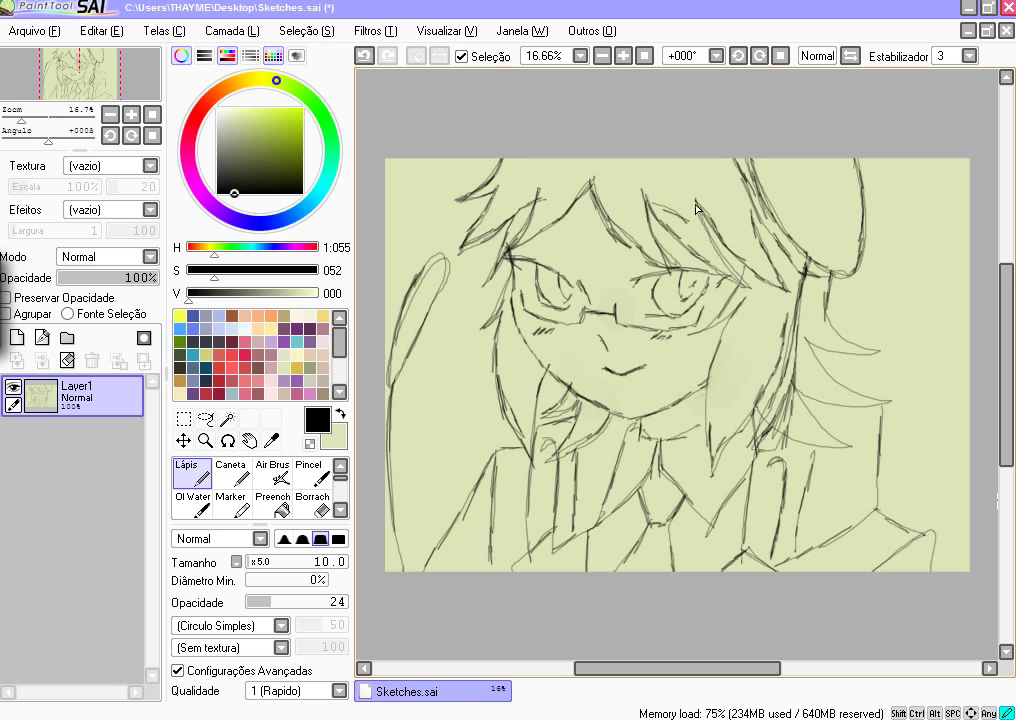
pyautogui.moveTo(696, 204); pyautogui.dragTo(734, 271)
# - Retrace the uppermost outward hair spike on the right side, undoing the stray strokes
pyautogui.moveTo(848, 343); pyautogui.dragTo(873, 358)
pyautogui.hotkey('ctrl', 'z')
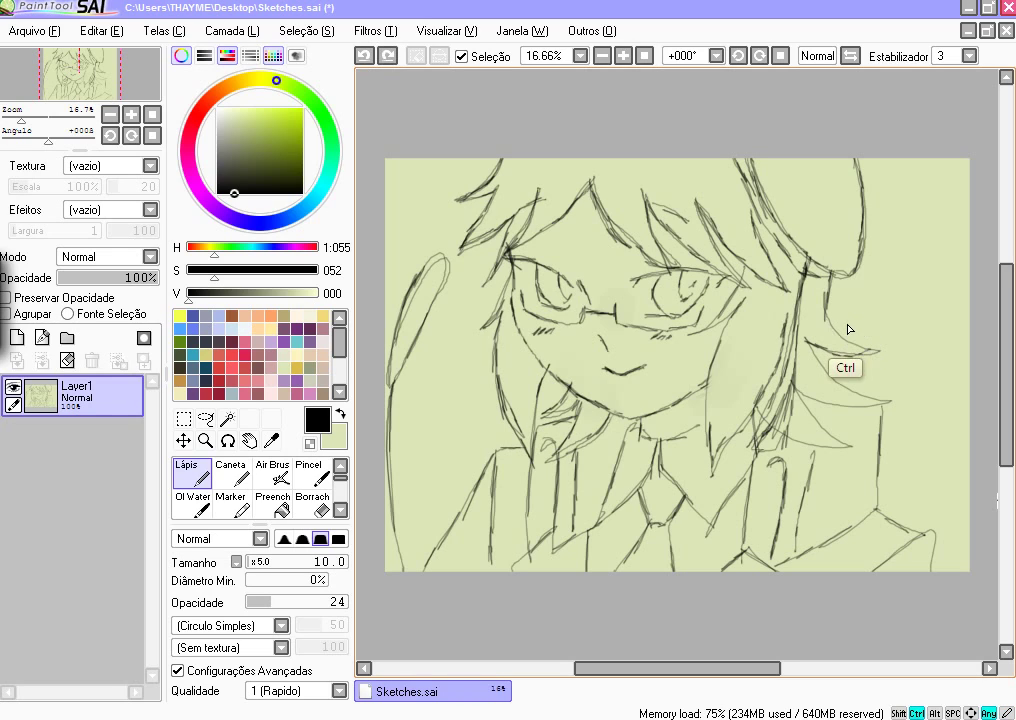
pyautogui.moveTo(832, 331)
pyautogui.mouseDown()
pyautogui.moveTo(877, 350)
pyautogui.moveTo(833, 347)
pyautogui.mouseUp()
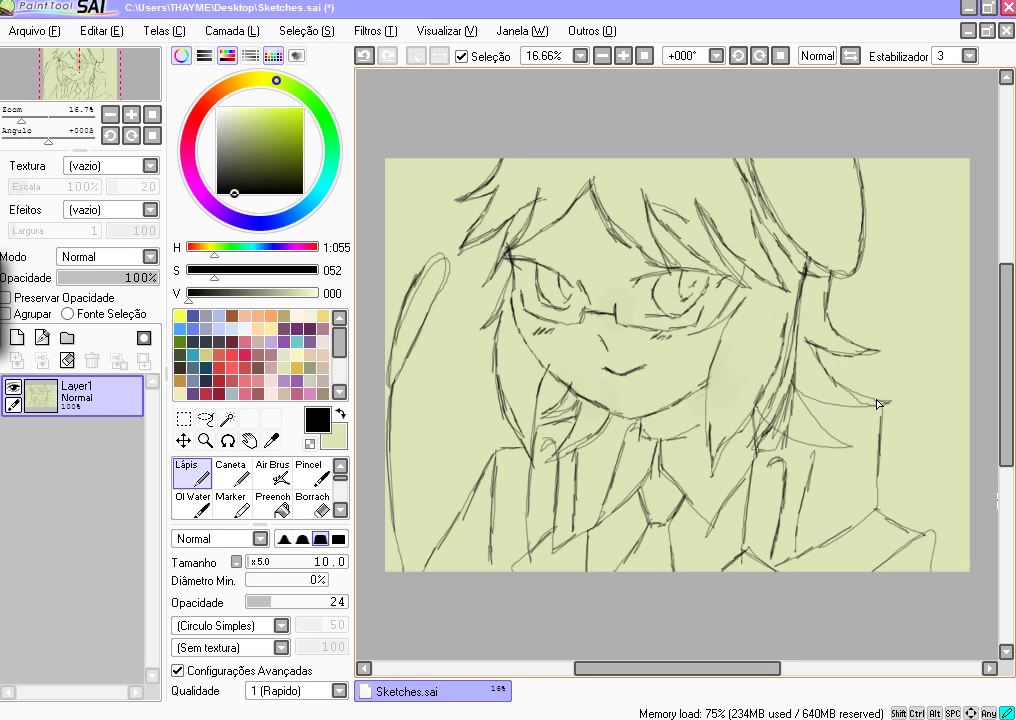
pyautogui.hotkey('ctrl', 'z')
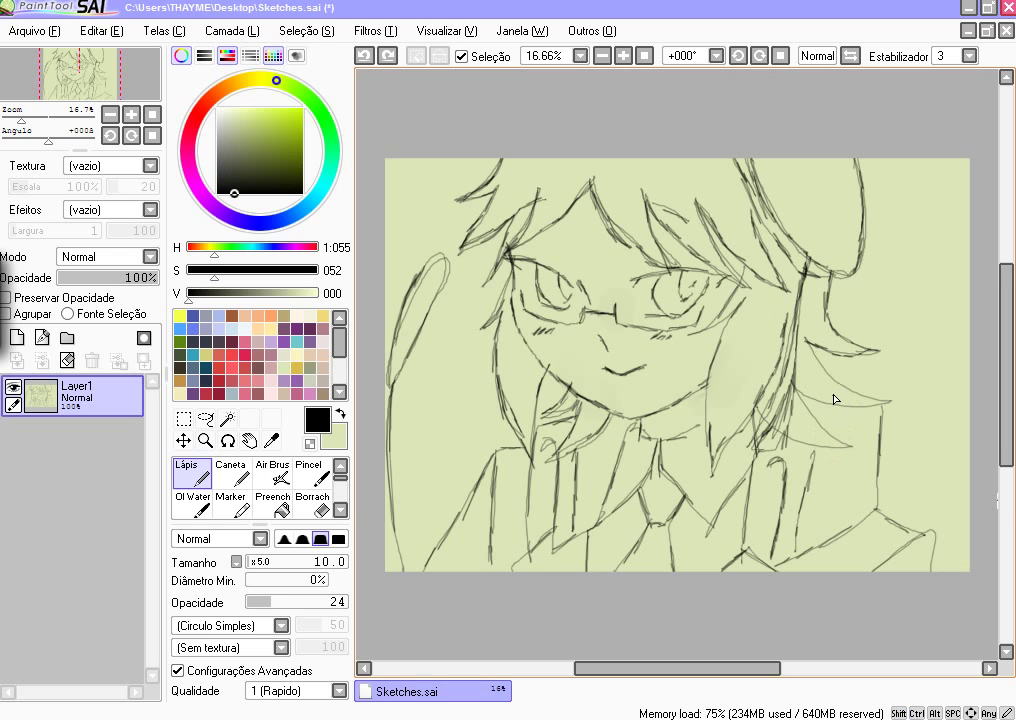
# - Retrace the two lower outward hair spikes on the right side with darker pencil strokes
pyautogui.press('End')
pyautogui.press('End')
pyautogui.press('End')
pyautogui.press('End')
pyautogui.press('End')
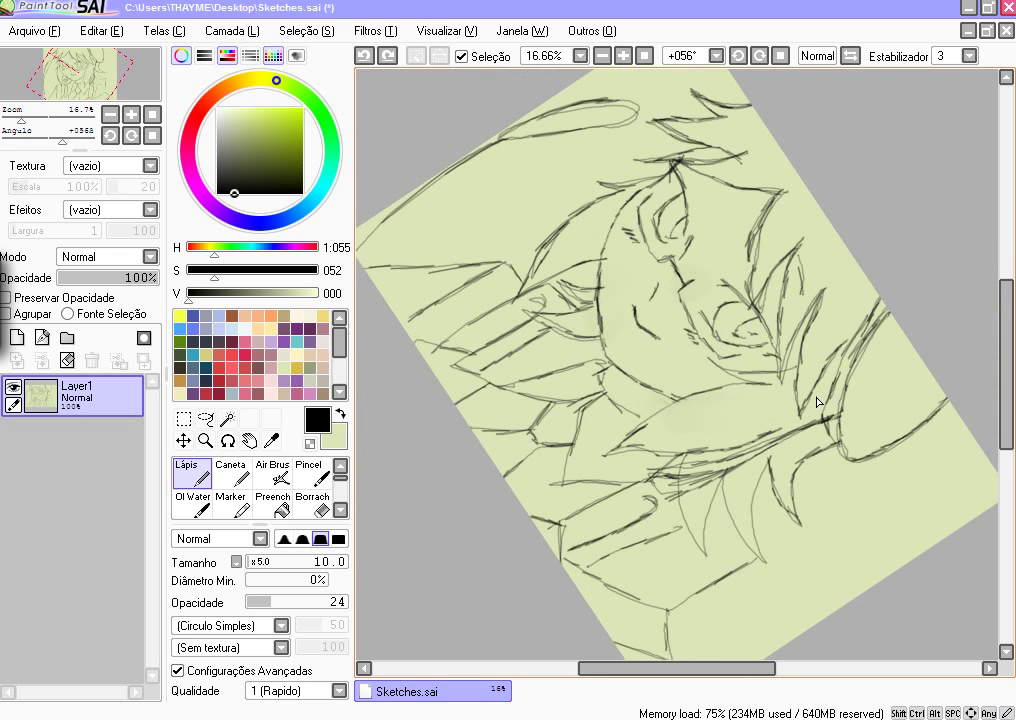
pyautogui.press('Up')
pyautogui.press('pagedown')
pyautogui.press('Down')
pyautogui.press('Down')
pyautogui.press('Down')
pyautogui.press('Down')
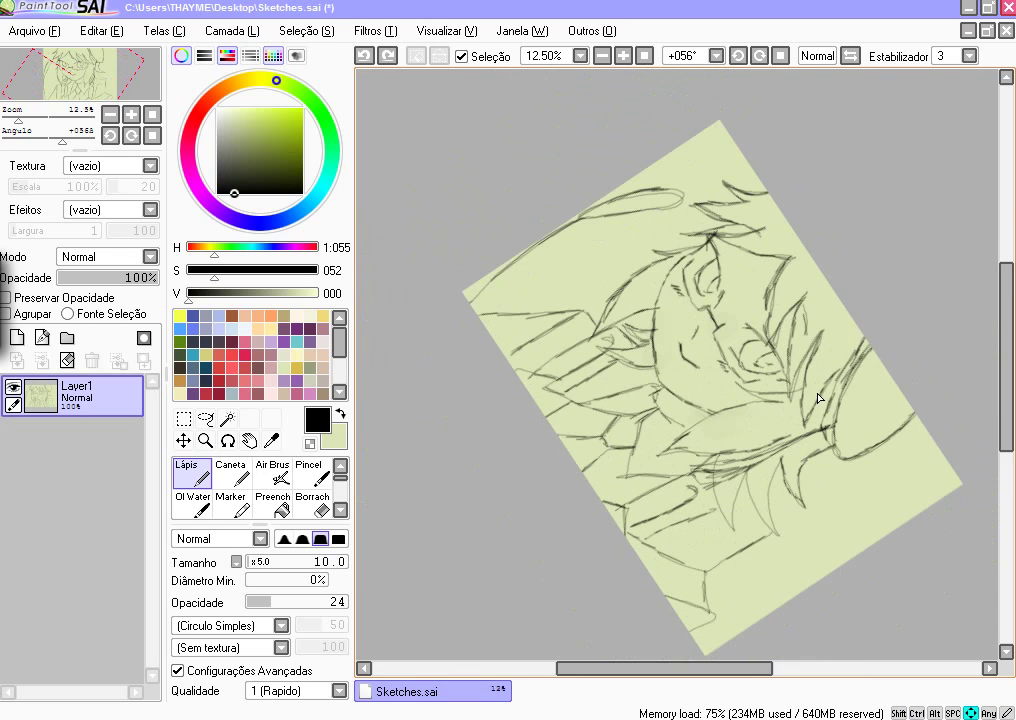
pyautogui.press('End')
pyautogui.moveTo(818, 399); pyautogui.dragTo(816, 404)
pyautogui.scroll(1, 715, 388)
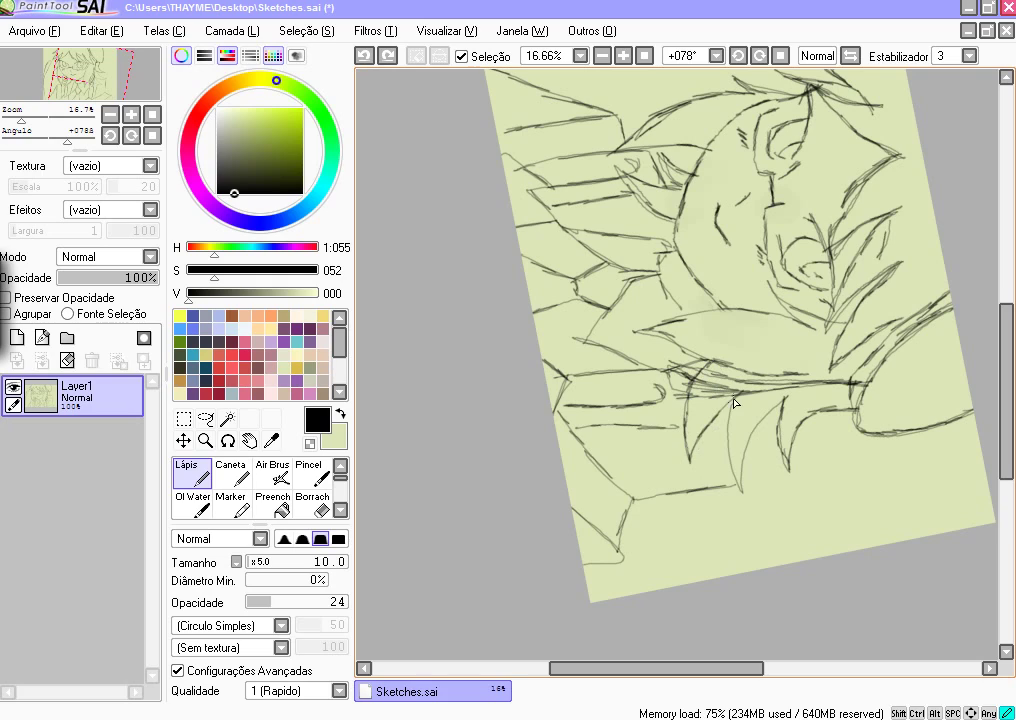
pyautogui.moveTo(740, 440); pyautogui.dragTo(737, 491)
pyautogui.press('Delete')
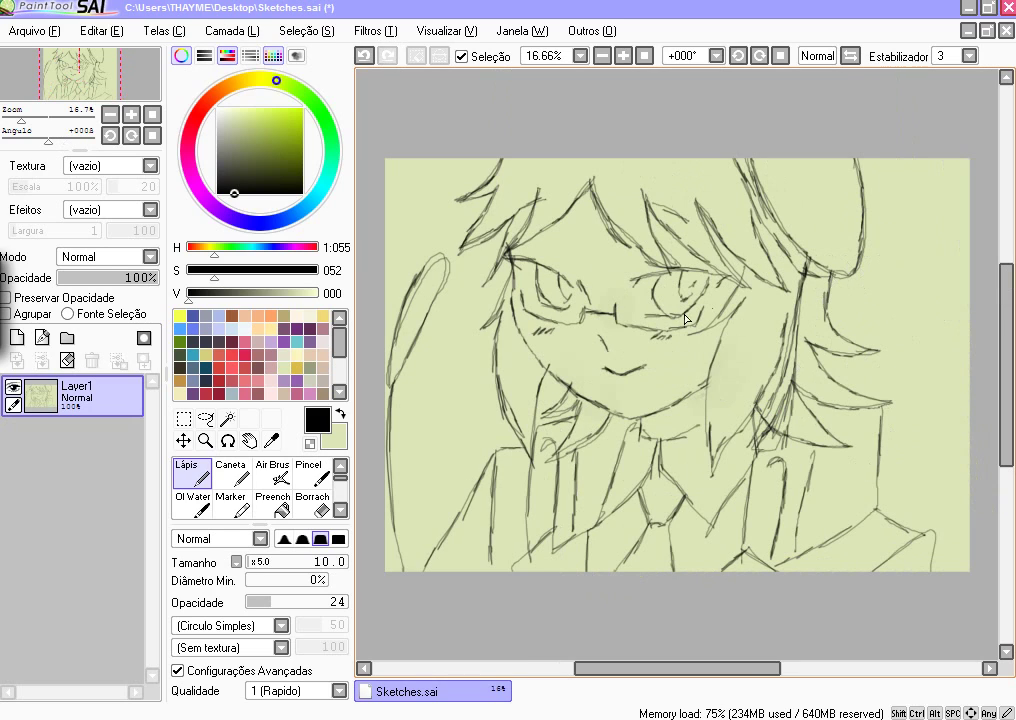
# - Paint a solid black leaf-shaped blot in the canvas's upper-right corner with the brush at size 55
pyautogui.click(333, 440)
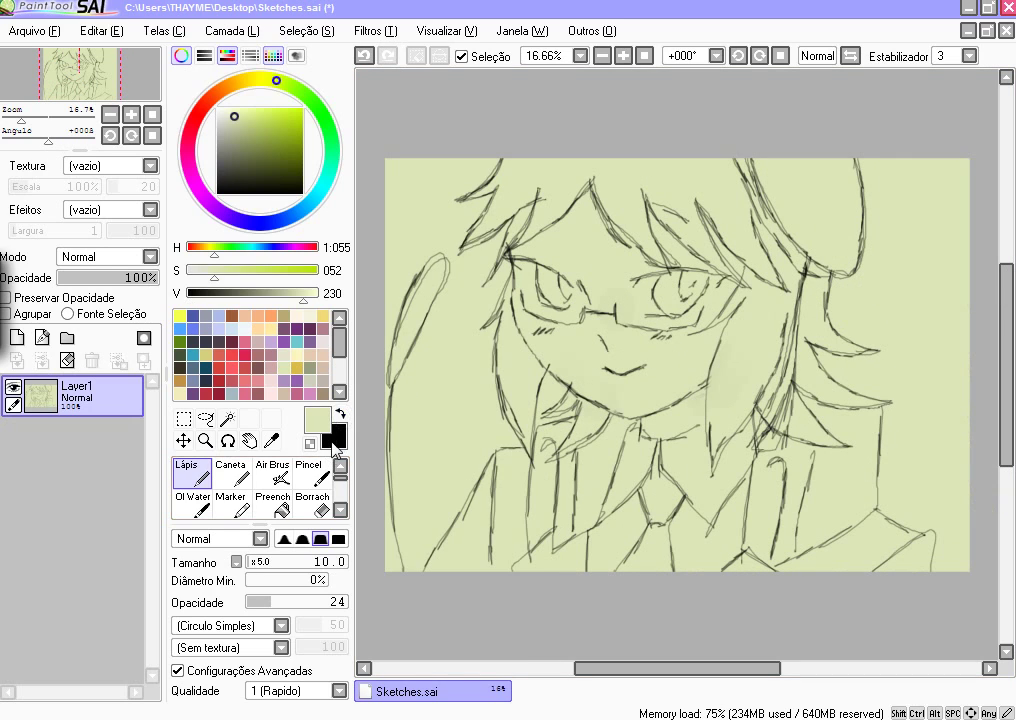
pyautogui.click(340, 414)
pyautogui.click(312, 474)
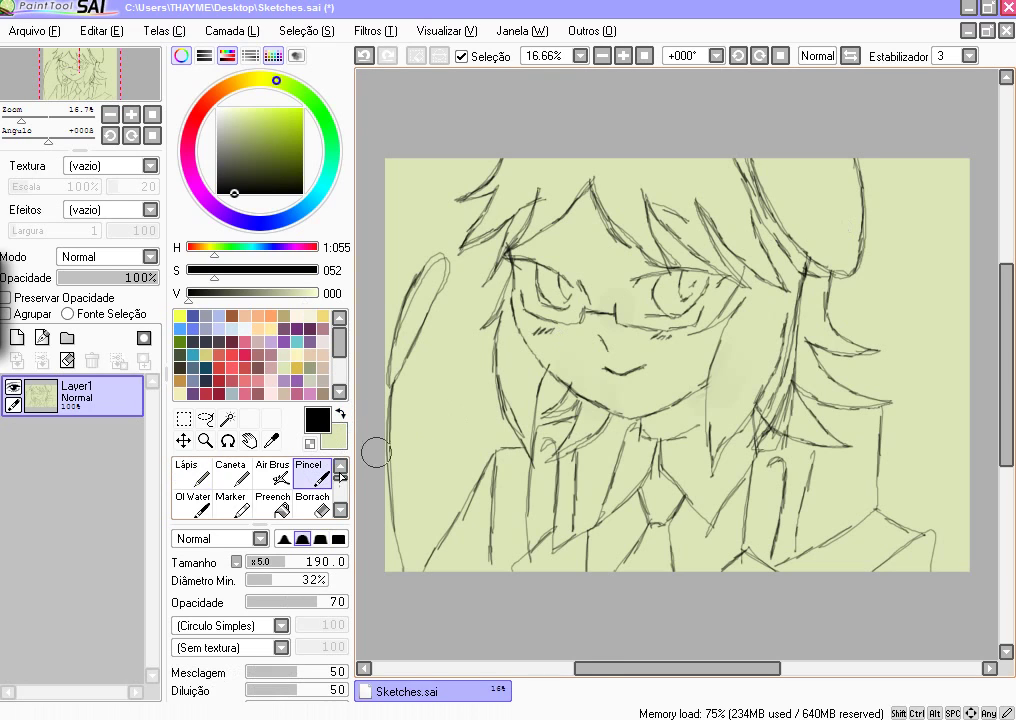
pyautogui.click(257, 562)
pyautogui.moveTo(890, 184)
pyautogui.mouseDown()
pyautogui.moveTo(940, 186)
pyautogui.moveTo(946, 209)
pyautogui.moveTo(905, 212)
pyautogui.mouseUp()
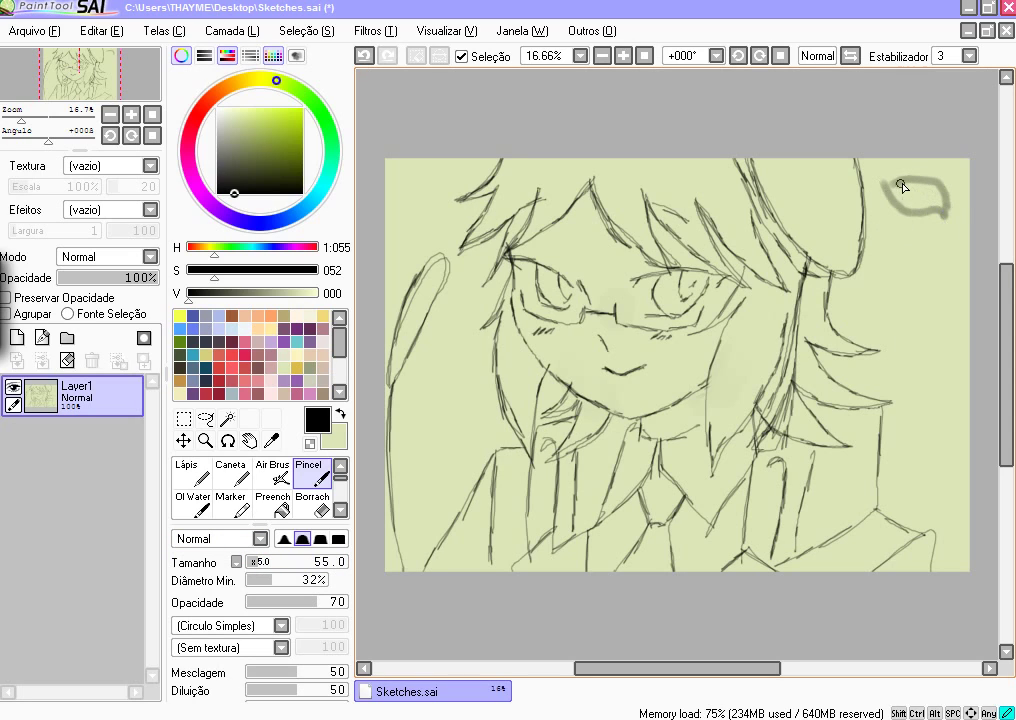
pyautogui.moveTo(900, 184); pyautogui.dragTo(938, 200)
pyautogui.moveTo(903, 203); pyautogui.dragTo(930, 208)
# - Write the artist's signature inside the black blot with the eraser at size 5
pyautogui.click(257, 565)
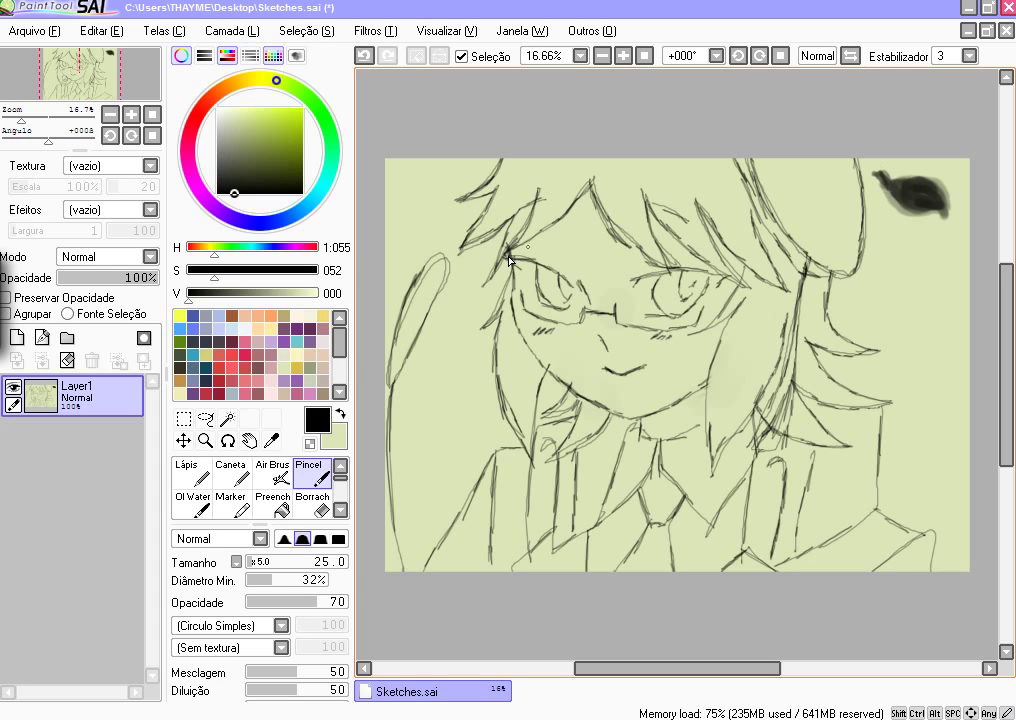
pyautogui.click(305, 507)
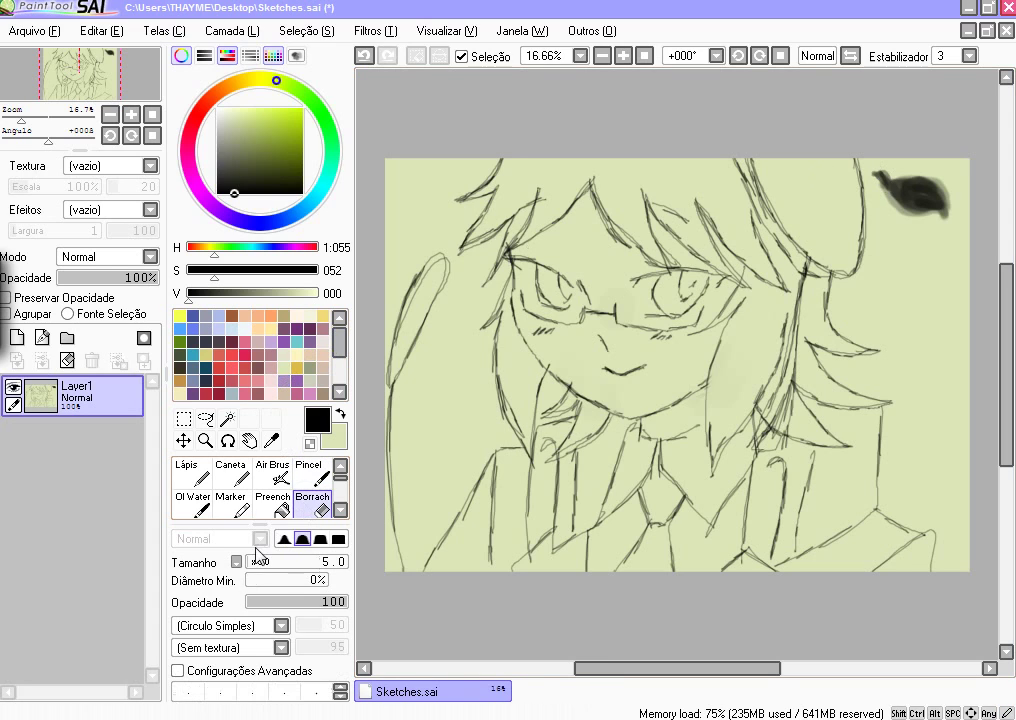
pyautogui.scroll(2, 903, 190)
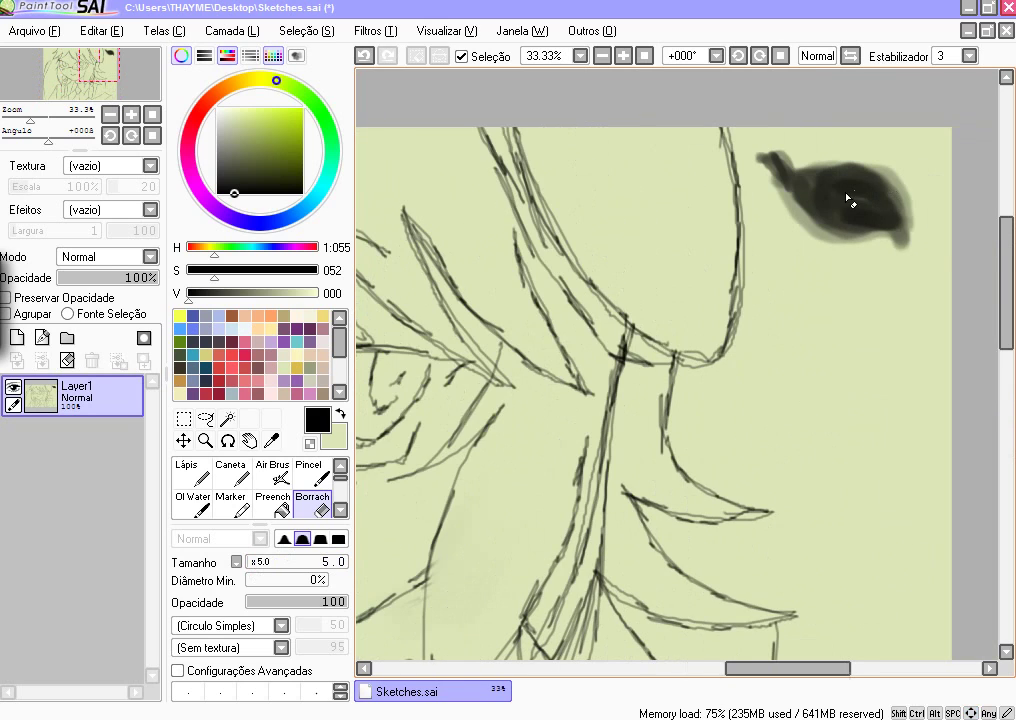
pyautogui.scroll(1, 850, 200)
pyautogui.moveTo(779, 182)
pyautogui.mouseDown()
pyautogui.moveTo(818, 179)
pyautogui.moveTo(802, 184)
pyautogui.moveTo(803, 214)
pyautogui.moveTo(826, 210)
pyautogui.moveTo(814, 214)
pyautogui.moveTo(828, 181)
pyautogui.moveTo(828, 215)
pyautogui.moveTo(834, 203)
pyautogui.moveTo(877, 214)
pyautogui.mouseUp()
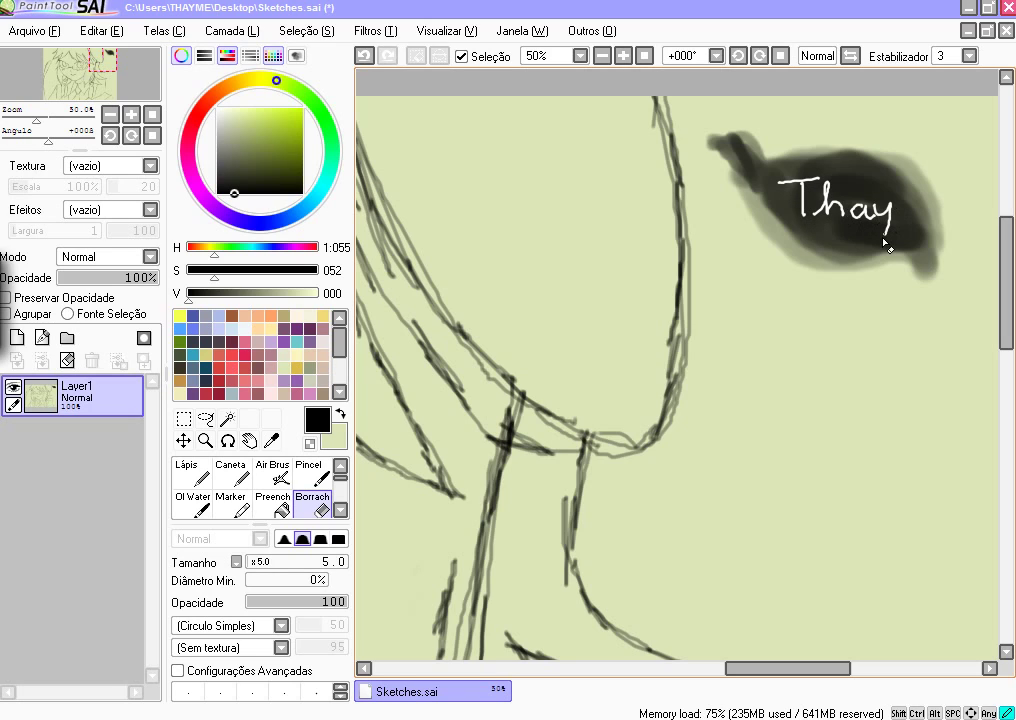
pyautogui.scroll(-4, 885, 235)
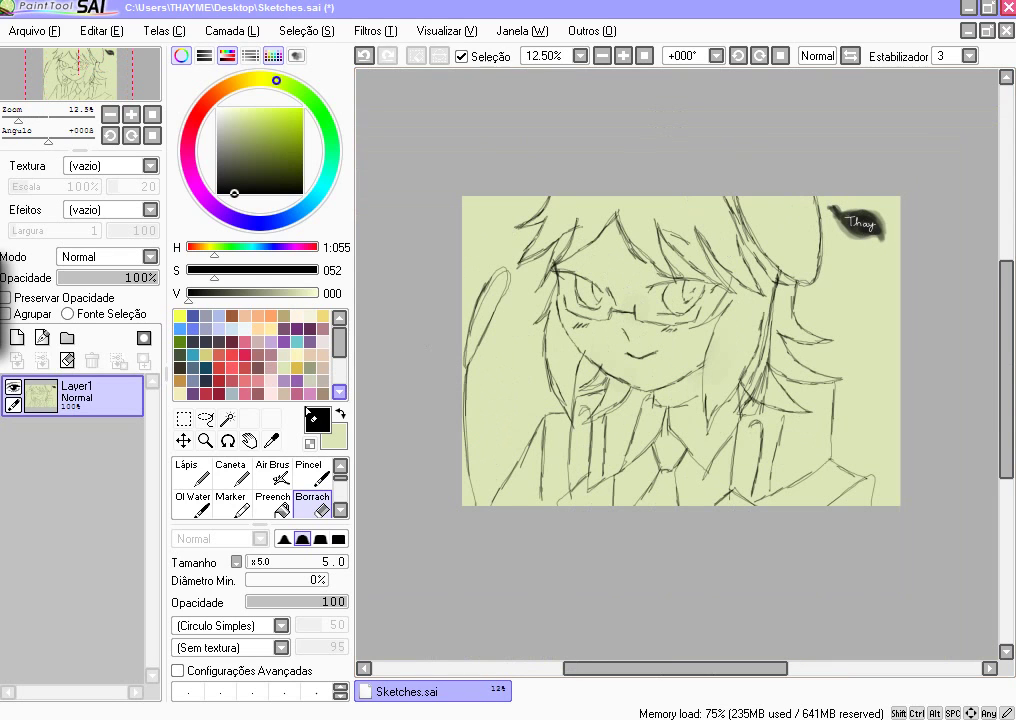
# - Draw a small cat head outline with two ears beside the signature blot with the pencil at size 10
pyautogui.click(193, 472)
pyautogui.scroll(5, 915, 228)
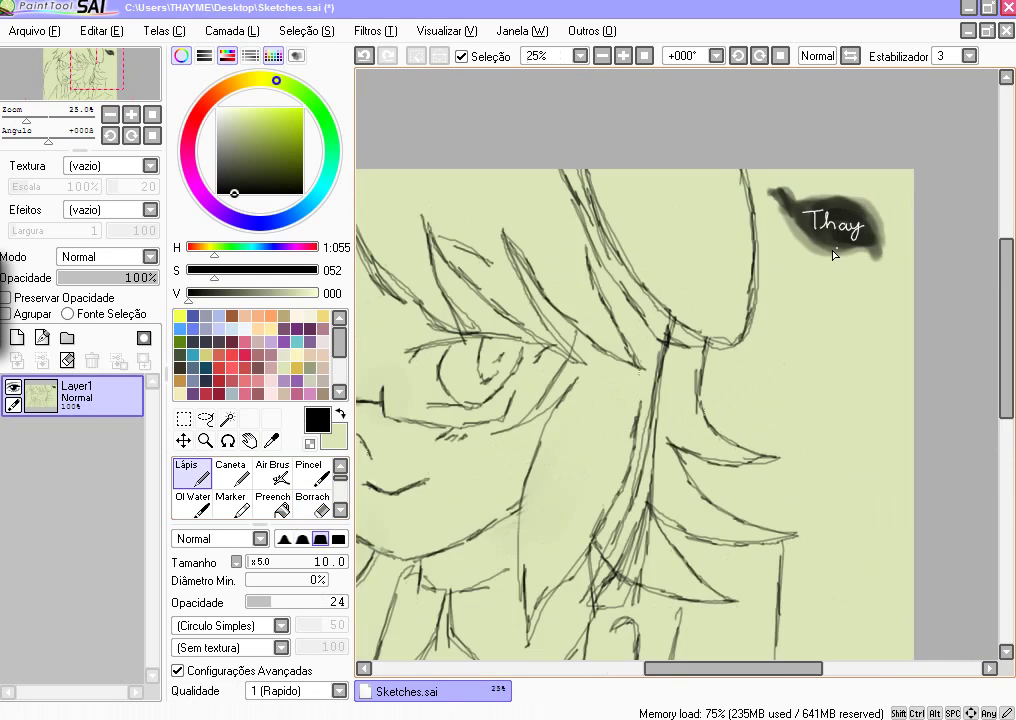
pyautogui.moveTo(695, 228); pyautogui.dragTo(690, 244)
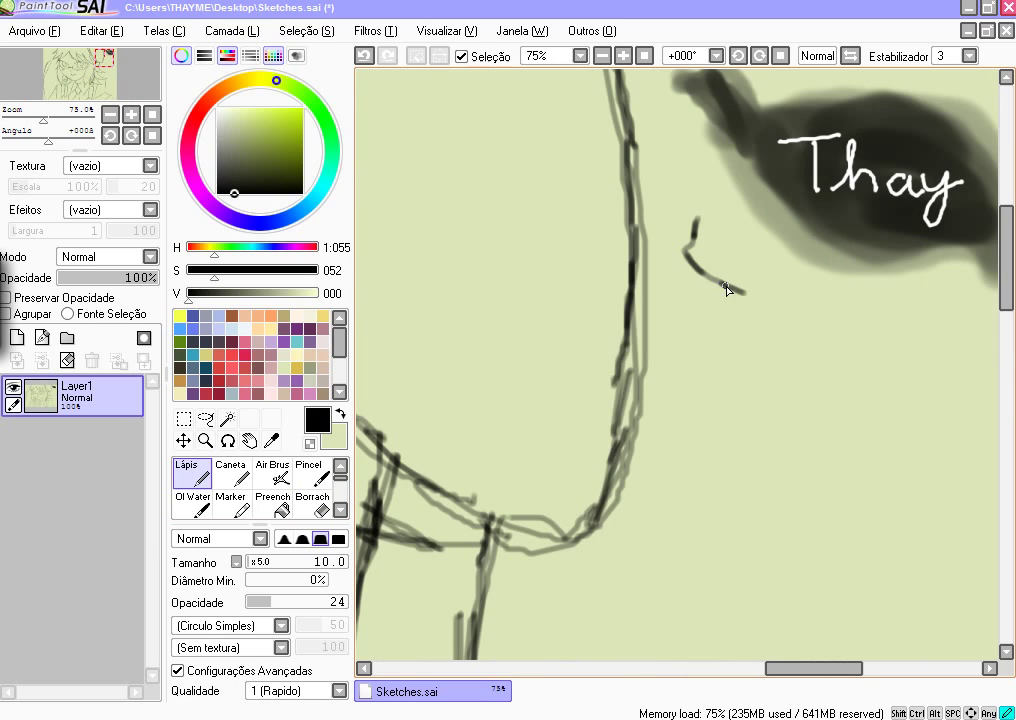
pyautogui.moveTo(784, 282); pyautogui.dragTo(788, 276)
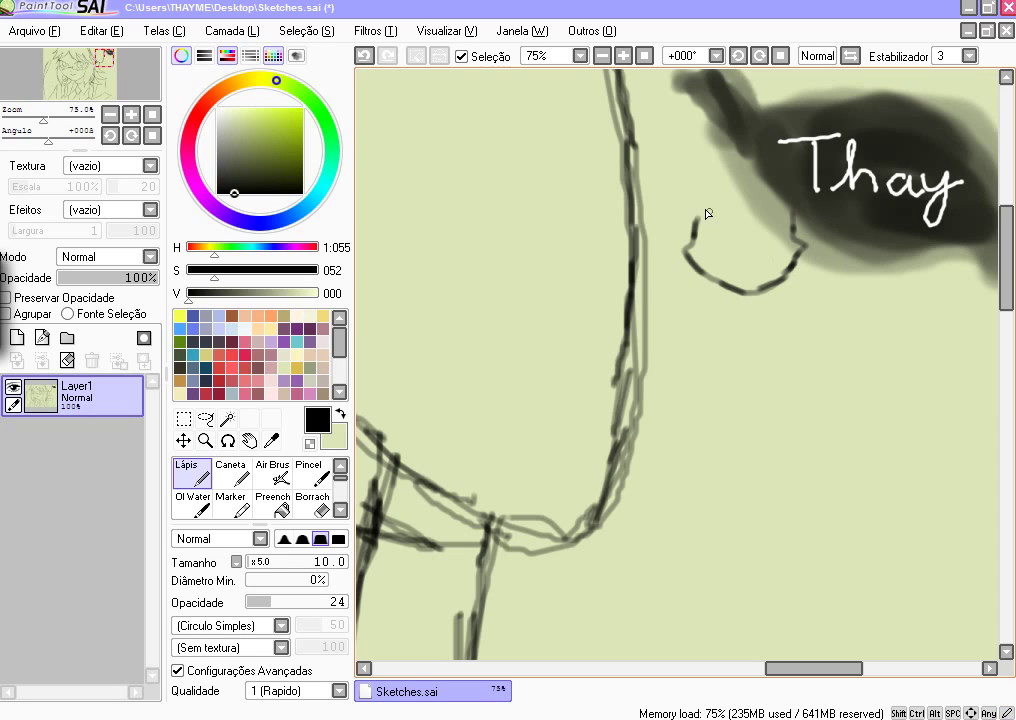
pyautogui.moveTo(700, 223); pyautogui.dragTo(686, 202)
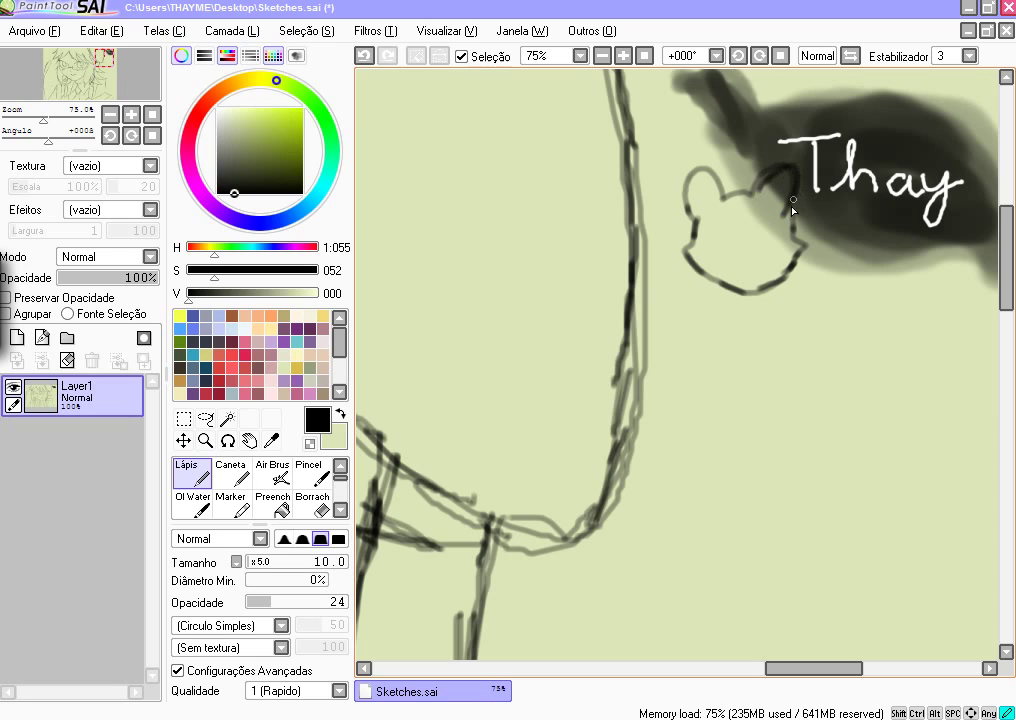
# - Draw the small cat's eyes, inner ears, forehead and face markings, and smiling mouth in black pencil
pyautogui.click(341, 411)
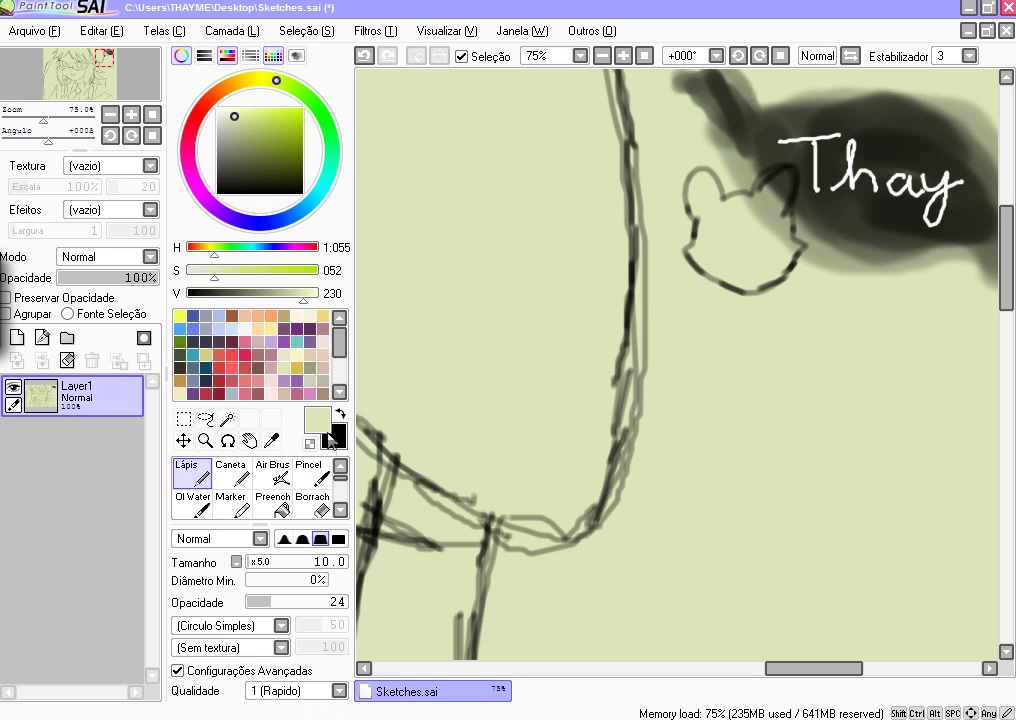
pyautogui.click(331, 440)
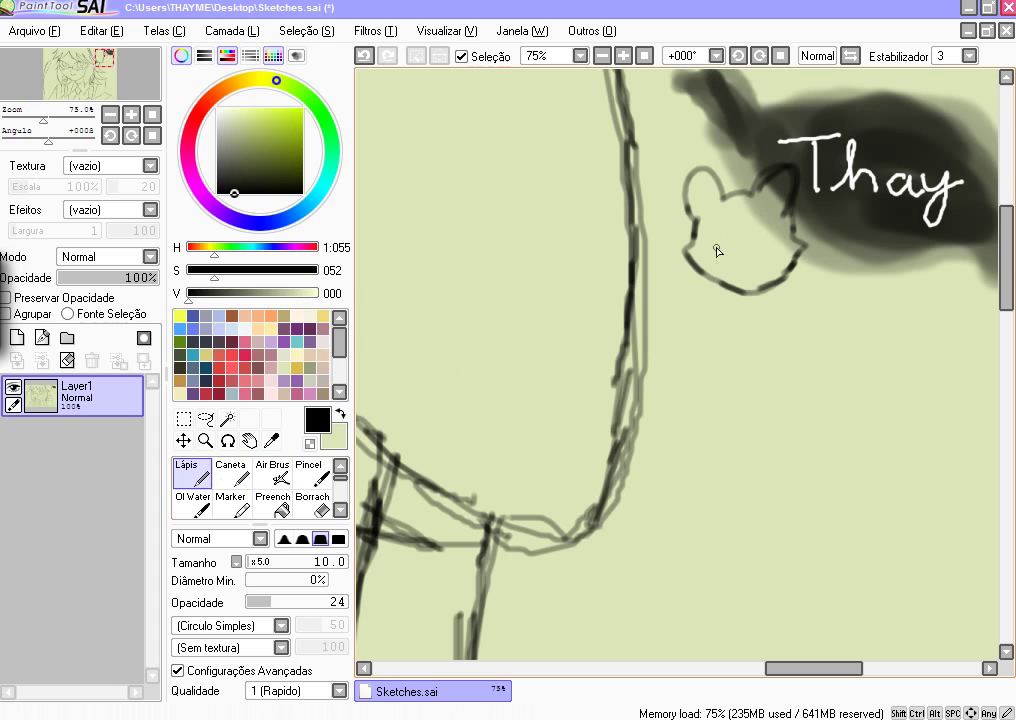
pyautogui.moveTo(717, 246); pyautogui.dragTo(733, 249)
pyautogui.moveTo(766, 235); pyautogui.dragTo(753, 257)
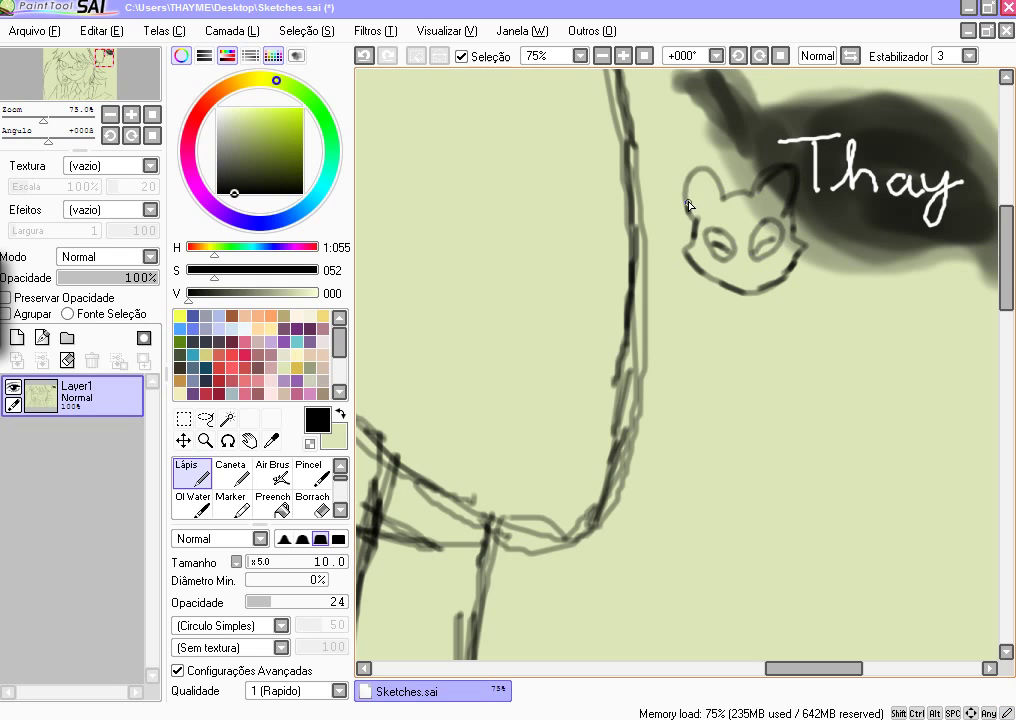
pyautogui.moveTo(688, 203)
pyautogui.mouseDown()
pyautogui.moveTo(785, 212)
pyautogui.moveTo(791, 192)
pyautogui.moveTo(765, 184)
pyautogui.moveTo(768, 198)
pyautogui.moveTo(791, 186)
pyautogui.moveTo(731, 241)
pyautogui.moveTo(737, 247)
pyautogui.moveTo(743, 212)
pyautogui.moveTo(757, 270)
pyautogui.mouseUp()
pyautogui.click(746, 267)
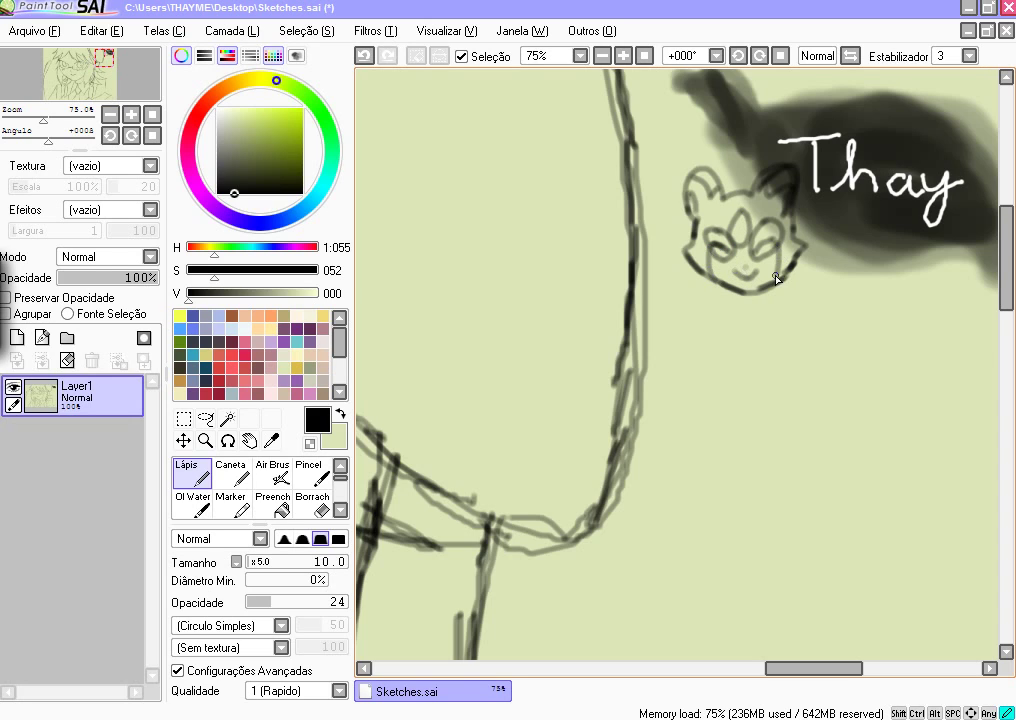
pyautogui.scroll(-6, 773, 249)
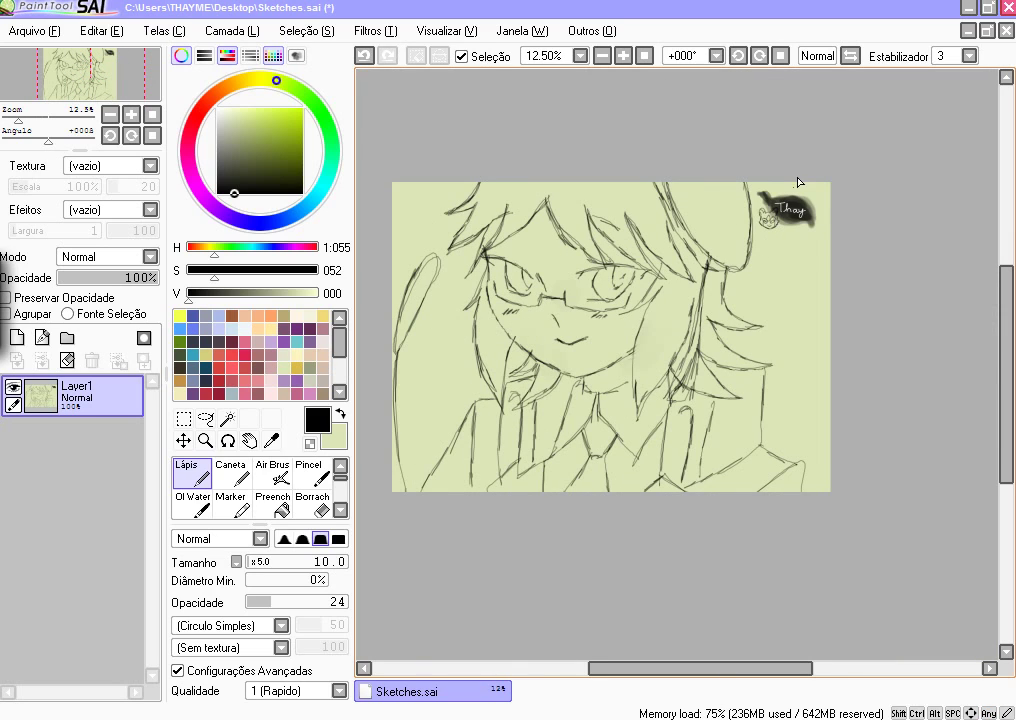
pyautogui.press('Left')
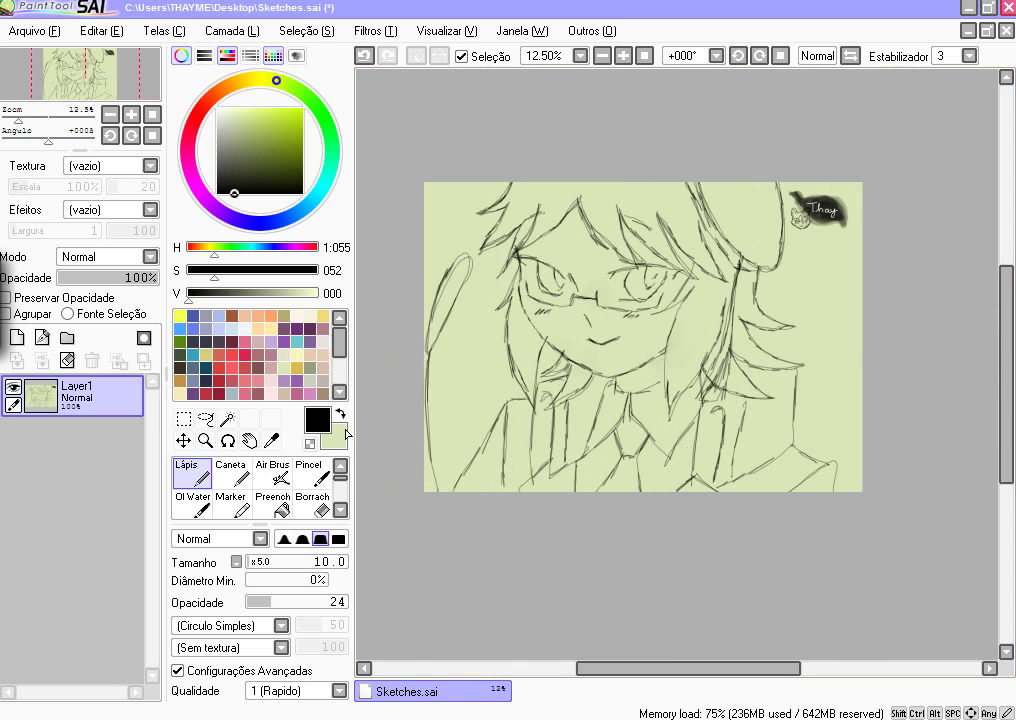
# - Trace a white border around the signature blot's leaf shape with the eraser at size 15
pyautogui.click(318, 503)
pyautogui.scroll(4, 800, 195)
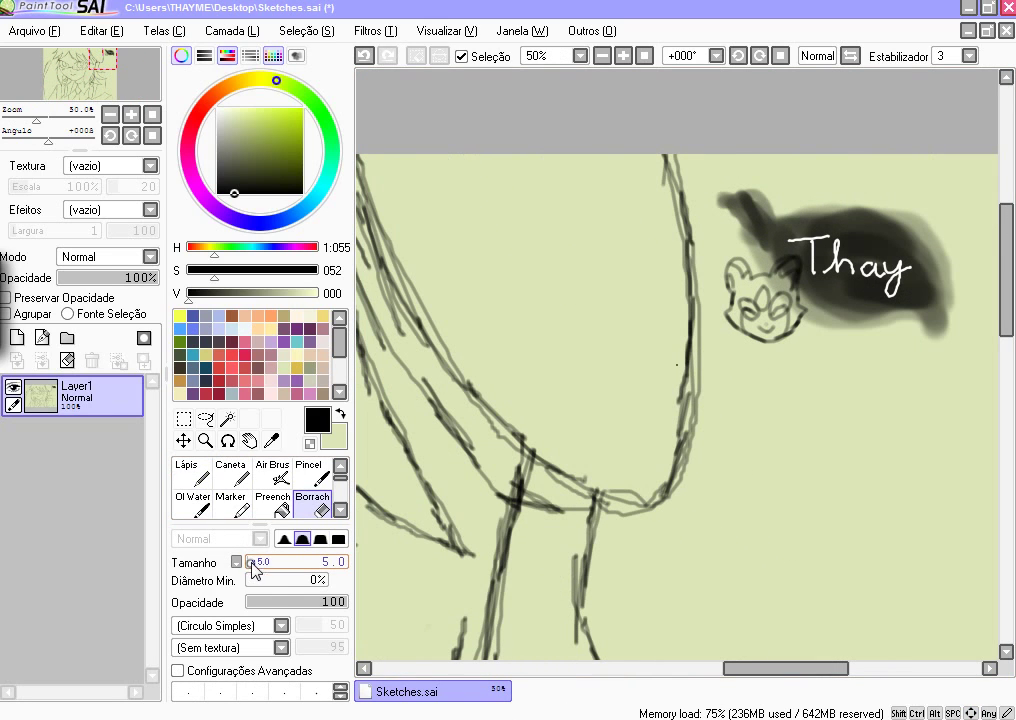
pyautogui.moveTo(249, 566); pyautogui.dragTo(270, 564)
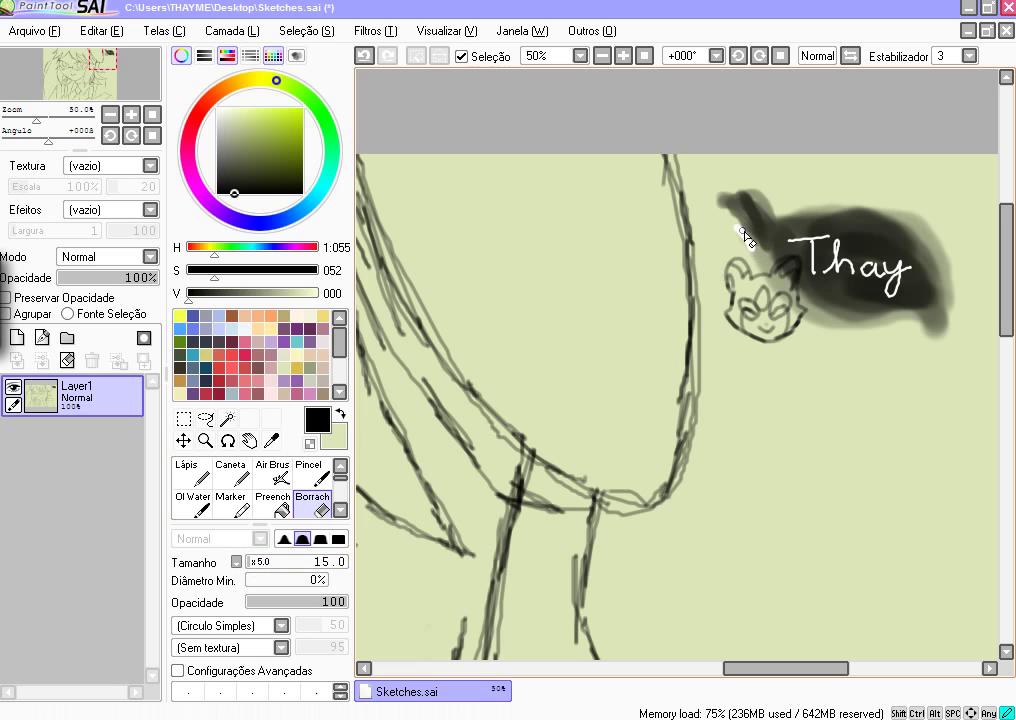
pyautogui.moveTo(752, 247)
pyautogui.mouseDown()
pyautogui.moveTo(720, 203)
pyautogui.moveTo(754, 186)
pyautogui.moveTo(759, 212)
pyautogui.moveTo(807, 234)
pyautogui.moveTo(769, 220)
pyautogui.moveTo(817, 205)
pyautogui.moveTo(882, 207)
pyautogui.moveTo(861, 205)
pyautogui.moveTo(936, 241)
pyautogui.moveTo(945, 304)
pyautogui.moveTo(949, 281)
pyautogui.moveTo(916, 316)
pyautogui.mouseUp()
pyautogui.moveTo(814, 320); pyautogui.dragTo(876, 323)
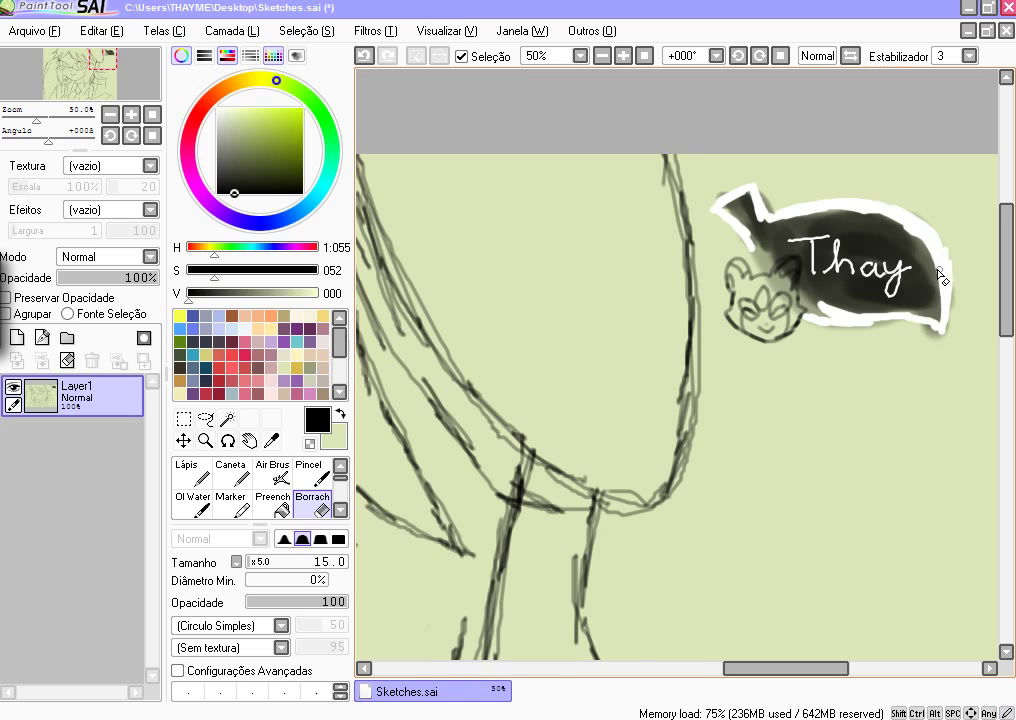
pyautogui.scroll(-2, 910, 285)
pyautogui.scroll(-2, 910, 288)
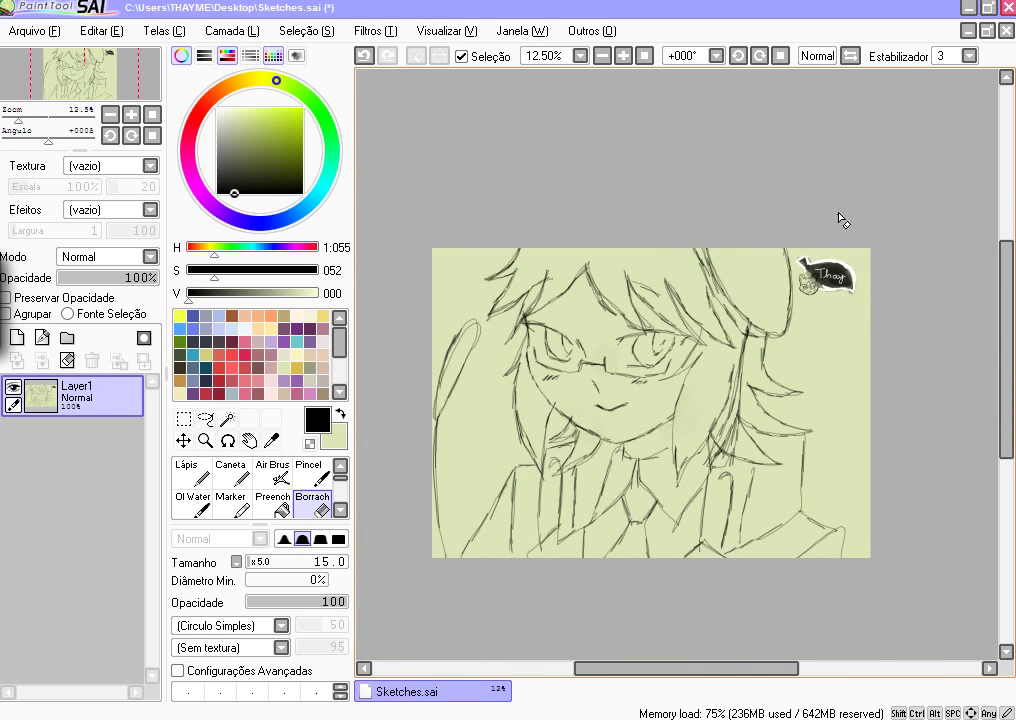
# - Continue the white eraser border around the small cat head, including where it overlaps the signature blot
pyautogui.scroll(1, 810, 275)
pyautogui.scroll(5, 806, 279)
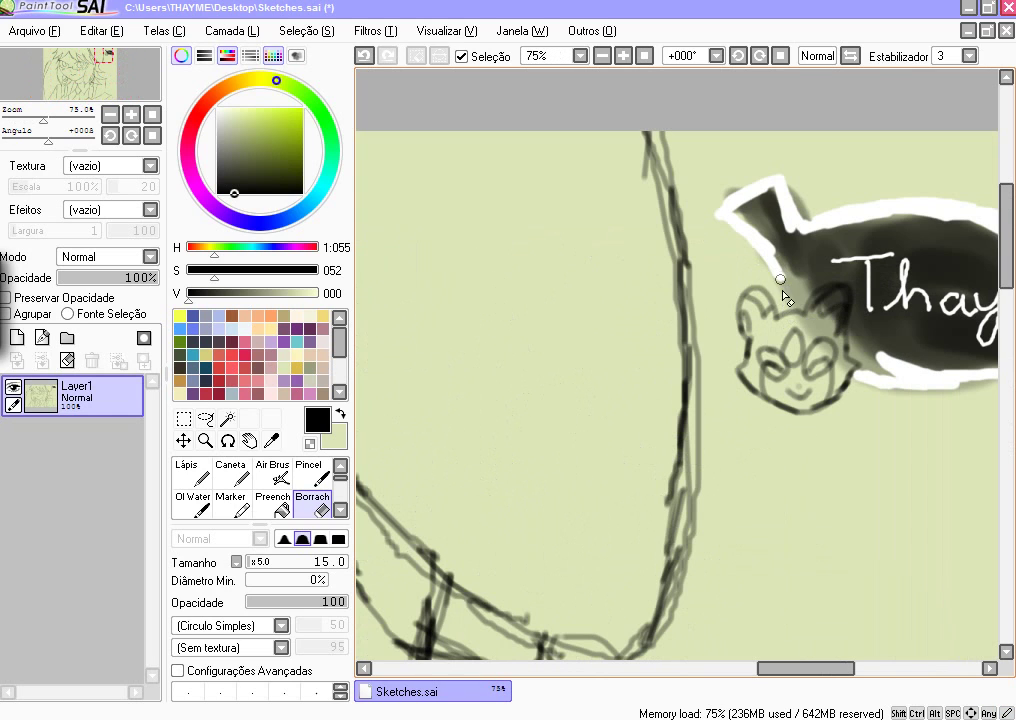
pyautogui.moveTo(790, 308)
pyautogui.mouseDown()
pyautogui.moveTo(836, 284)
pyautogui.moveTo(862, 376)
pyautogui.moveTo(882, 366)
pyautogui.moveTo(865, 347)
pyautogui.mouseUp()
pyautogui.scroll(-2, 852, 316)
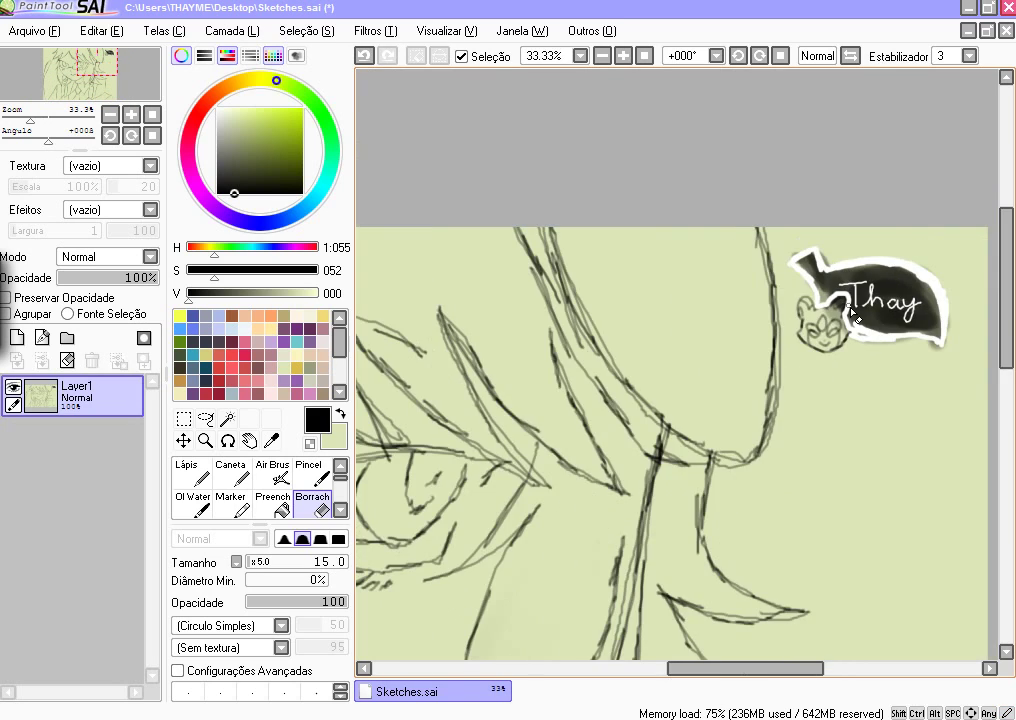
pyautogui.scroll(2, 776, 293)
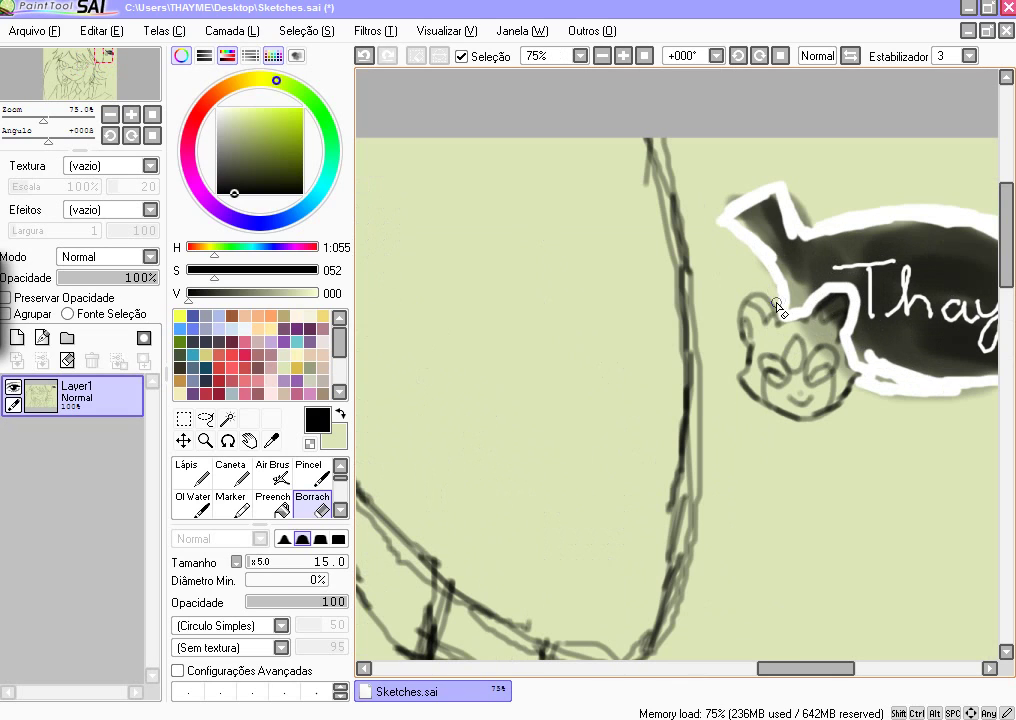
pyautogui.moveTo(738, 312)
pyautogui.mouseDown()
pyautogui.moveTo(743, 353)
pyautogui.moveTo(729, 373)
pyautogui.moveTo(773, 419)
pyautogui.moveTo(825, 428)
pyautogui.mouseUp()
pyautogui.scroll(-4, 862, 390)
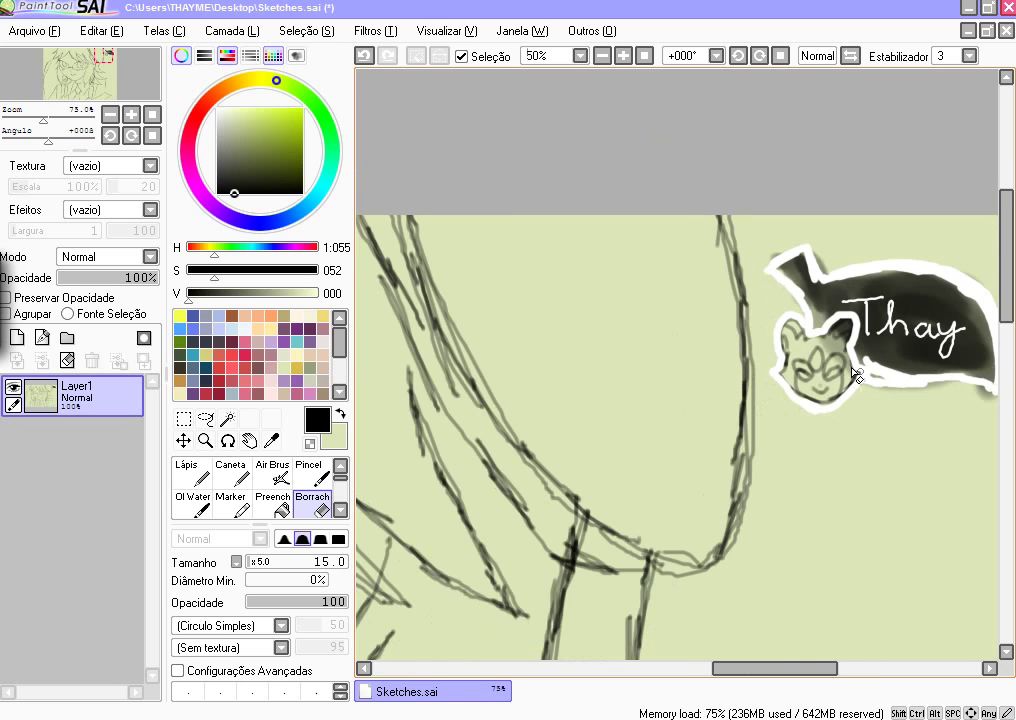
pyautogui.scroll(1, 866, 375)
pyautogui.scroll(1, 866, 375)
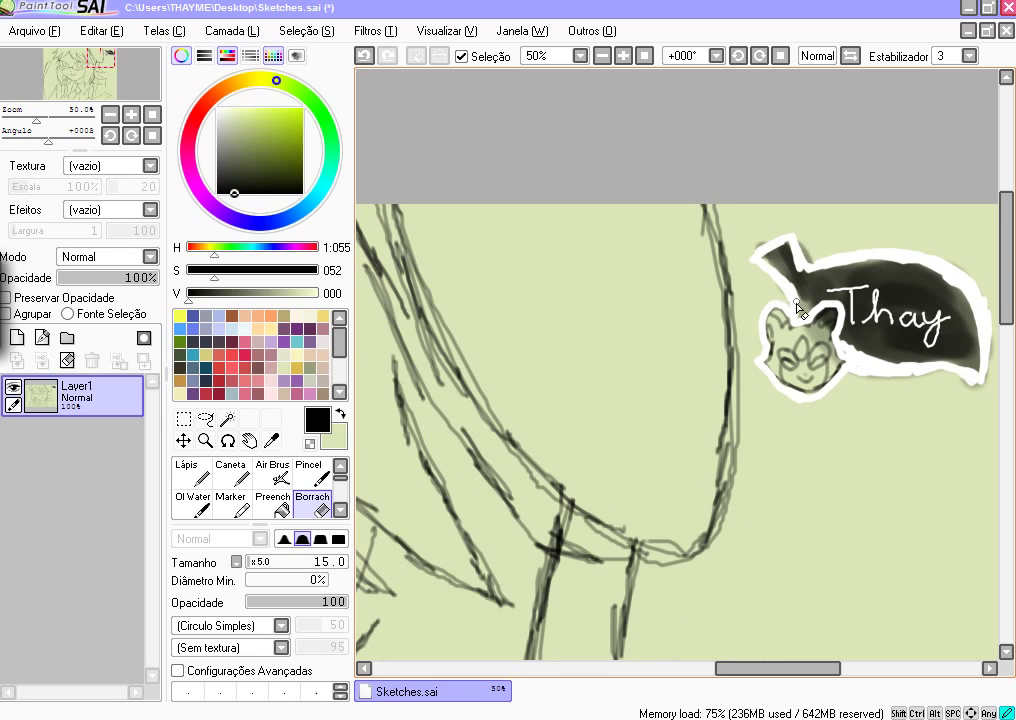
pyautogui.scroll(-1, 829, 229)
pyautogui.scroll(-2, 829, 229)
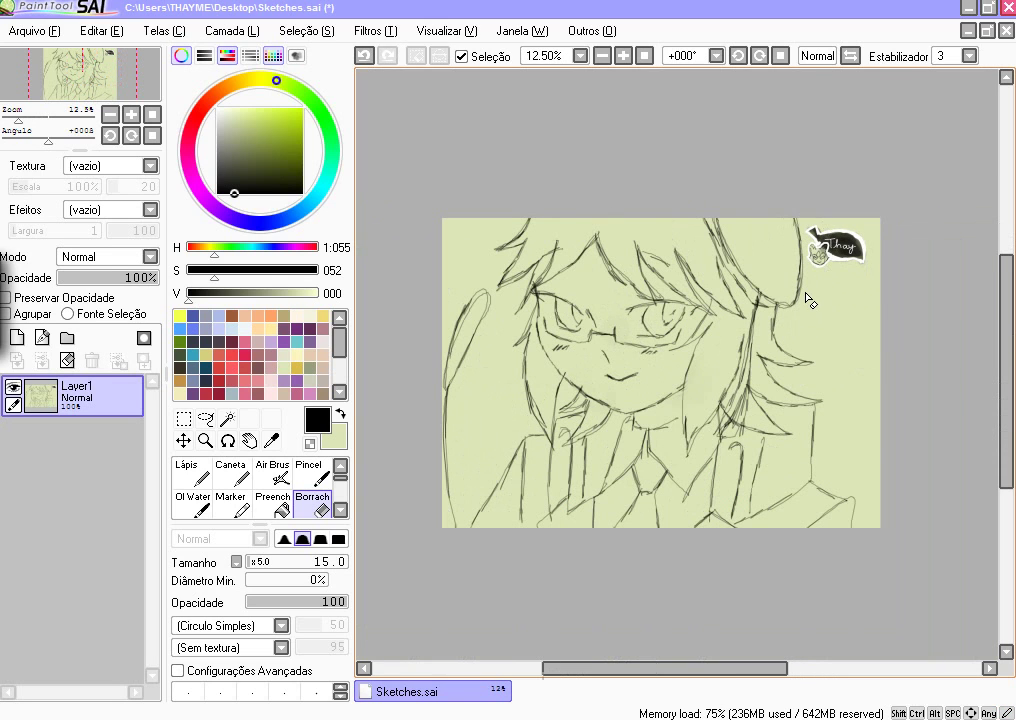
pyautogui.scroll(-1, 810, 300)
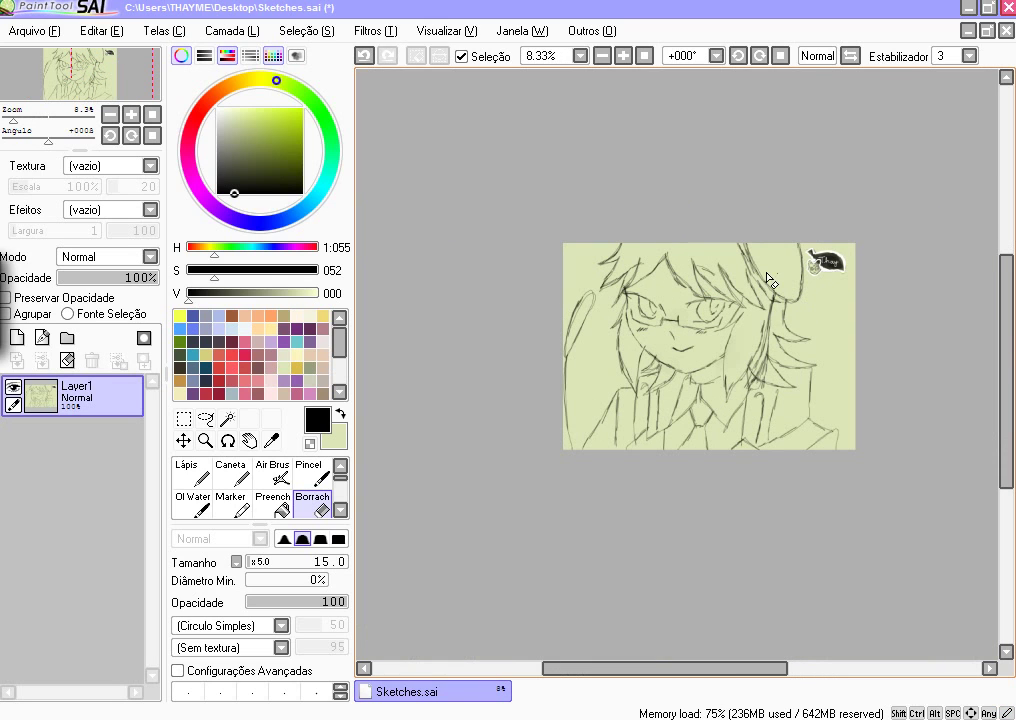
# - Shade the upper part of the character's right-hand eye with the black brush at size 60, undoing the first stroke
pyautogui.click(320, 475)
pyautogui.scroll(1, 657, 318)
pyautogui.scroll(1, 657, 318)
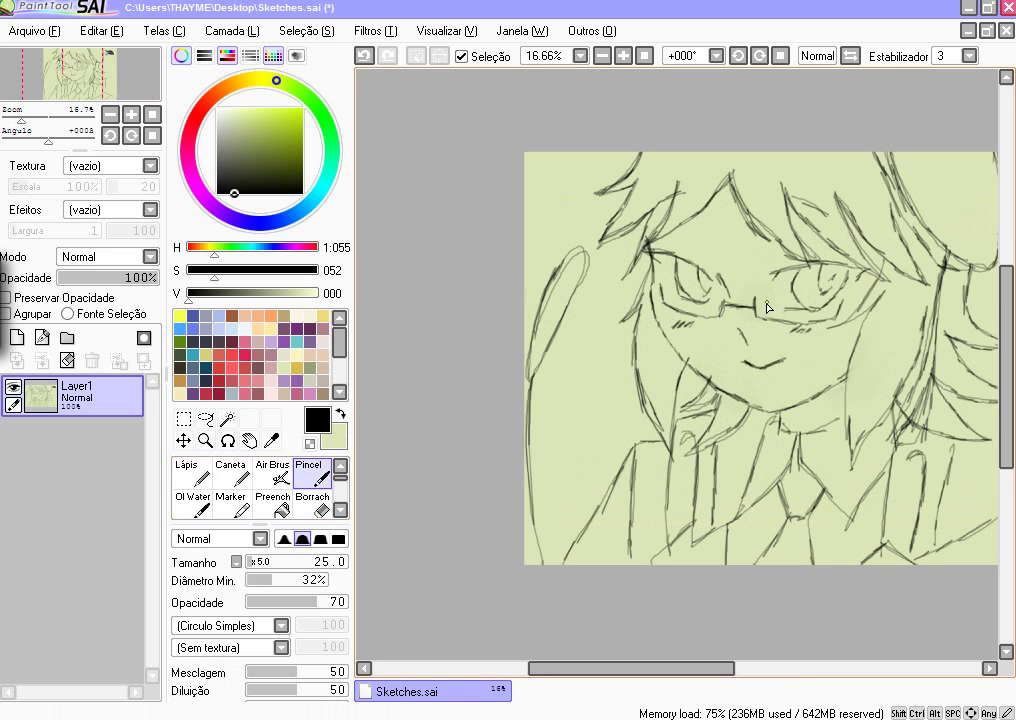
pyautogui.click(267, 563)
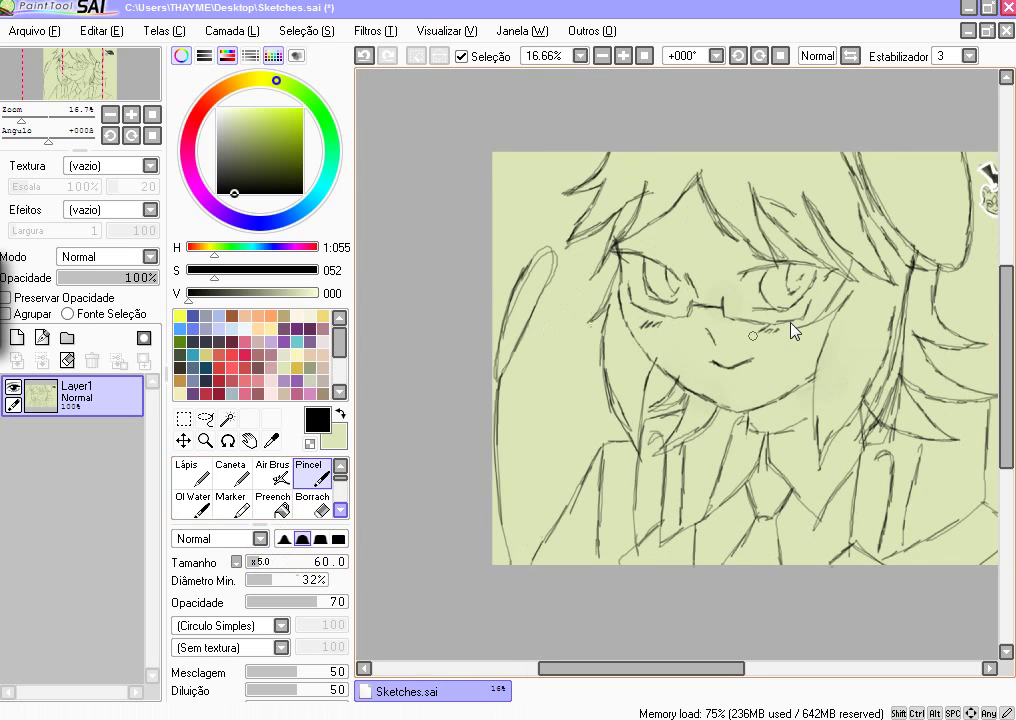
pyautogui.scroll(1, 722, 265)
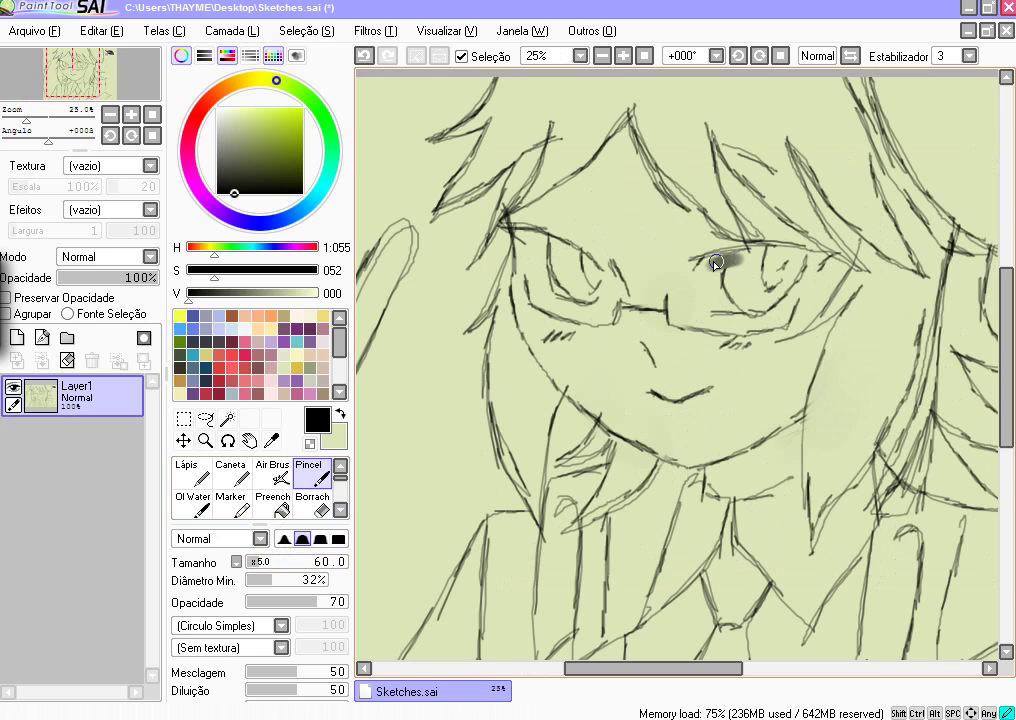
pyautogui.moveTo(733, 260); pyautogui.dragTo(776, 270)
pyautogui.hotkey('ctrl', 'z')
pyautogui.click(741, 266)
pyautogui.moveTo(757, 256); pyautogui.dragTo(740, 266)
pyautogui.click(713, 264)
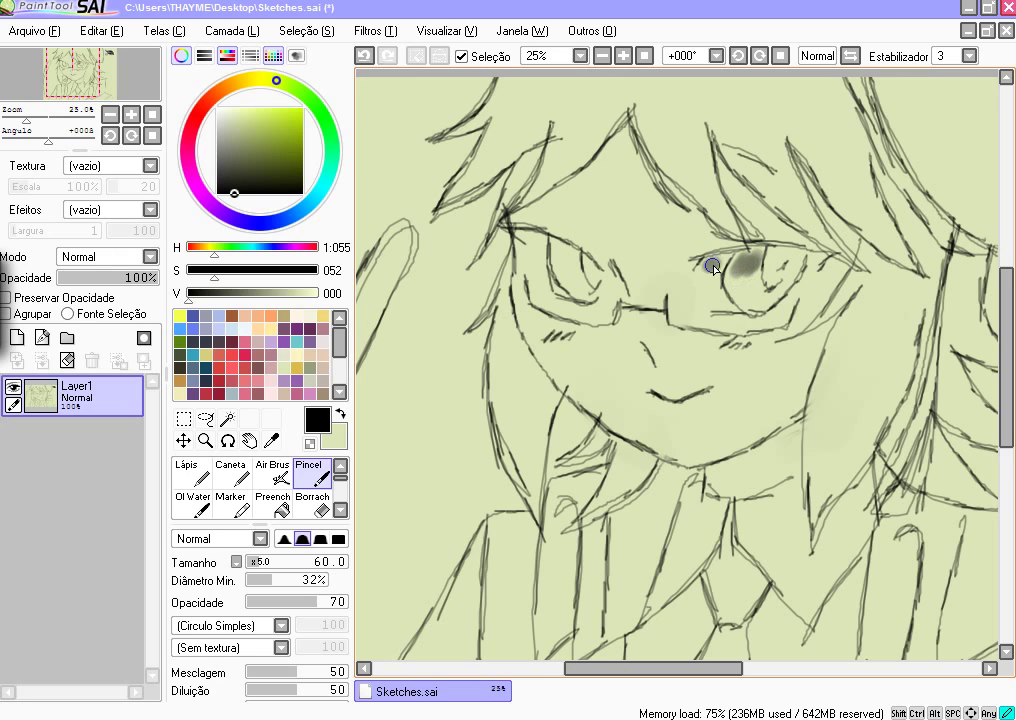
# - Shade the upper part of the left-hand eye and the outer part of the right-hand iris with the brush
pyautogui.click(534, 240)
pyautogui.moveTo(567, 256); pyautogui.dragTo(596, 279)
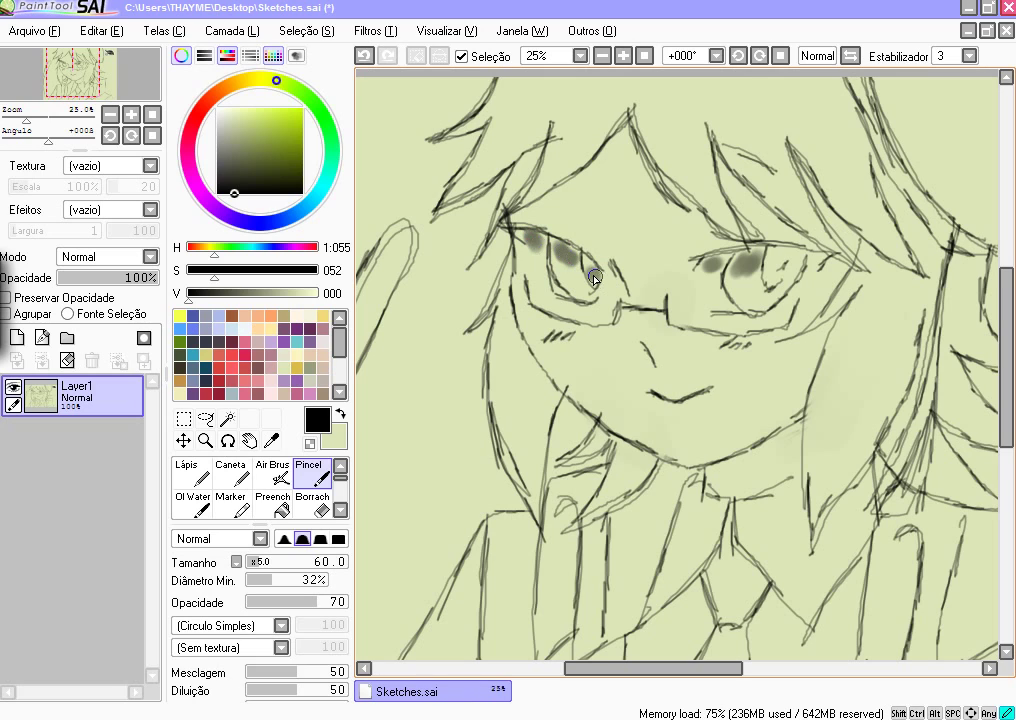
pyautogui.click(788, 261)
# - Soften the dark shading in both eyes with the Blur tool at size 75
pyautogui.click(340, 510)
pyautogui.click(192, 505)
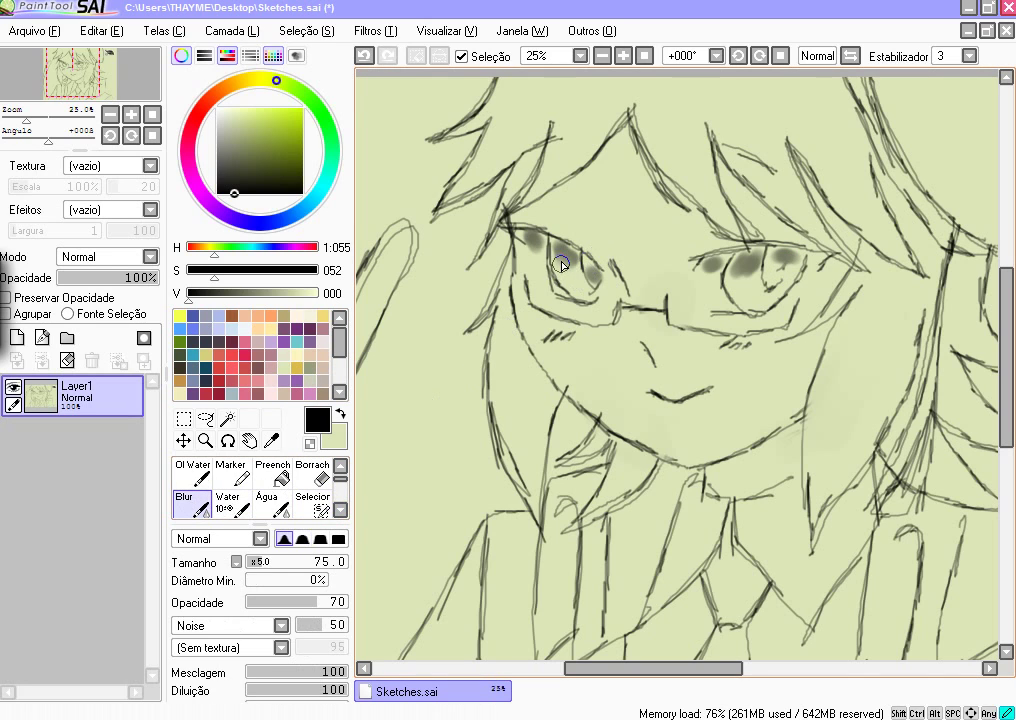
pyautogui.moveTo(562, 258)
pyautogui.mouseDown()
pyautogui.moveTo(592, 270)
pyautogui.moveTo(528, 236)
pyautogui.moveTo(539, 237)
pyautogui.moveTo(537, 250)
pyautogui.mouseUp()
pyautogui.moveTo(712, 270)
pyautogui.mouseDown()
pyautogui.moveTo(748, 261)
pyautogui.moveTo(729, 280)
pyautogui.moveTo(778, 256)
pyautogui.moveTo(791, 263)
pyautogui.mouseUp()
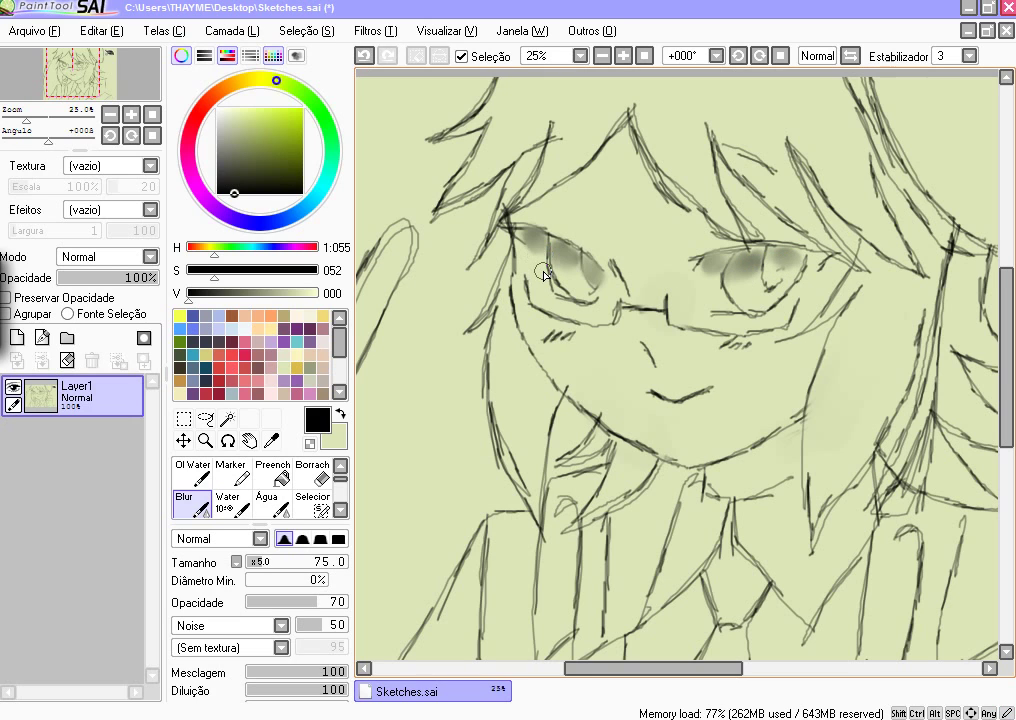
pyautogui.scroll(-2, 537, 265)
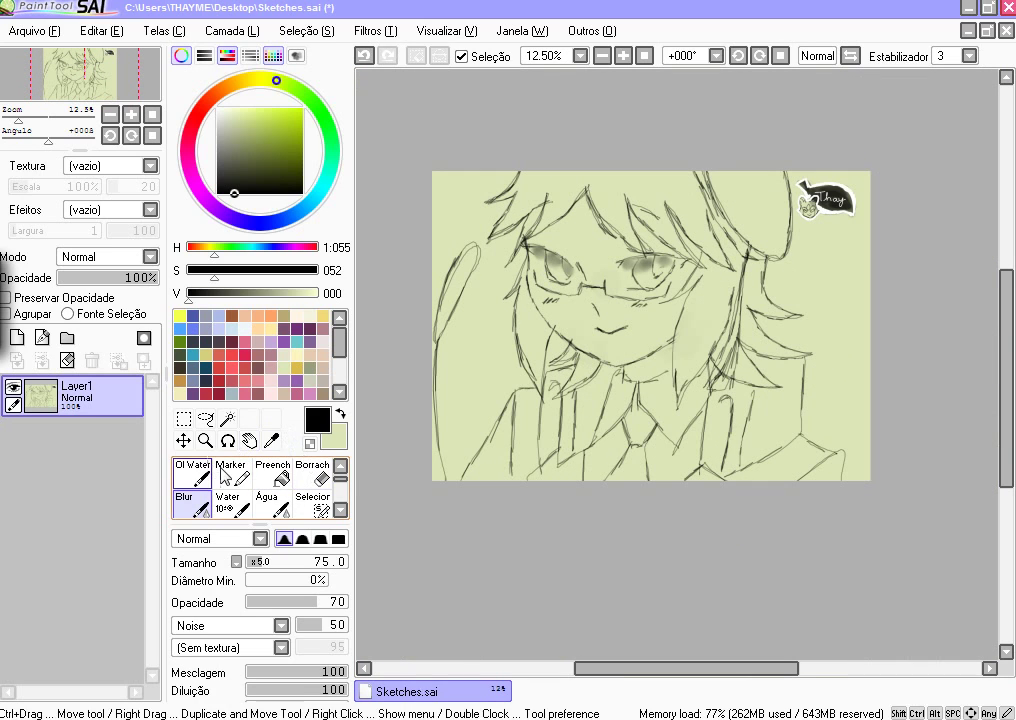
# - Draw a small black oval pupil in each of the character's eyes with the pencil at size 10
pyautogui.click(340, 466)
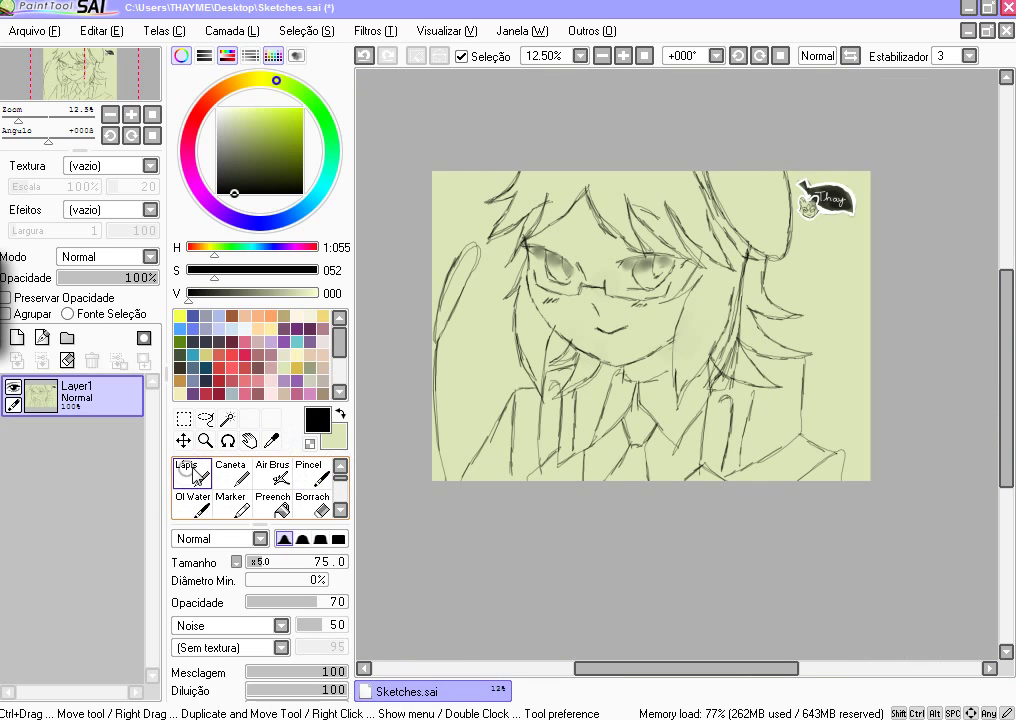
pyautogui.click(193, 472)
pyautogui.scroll(3, 672, 293)
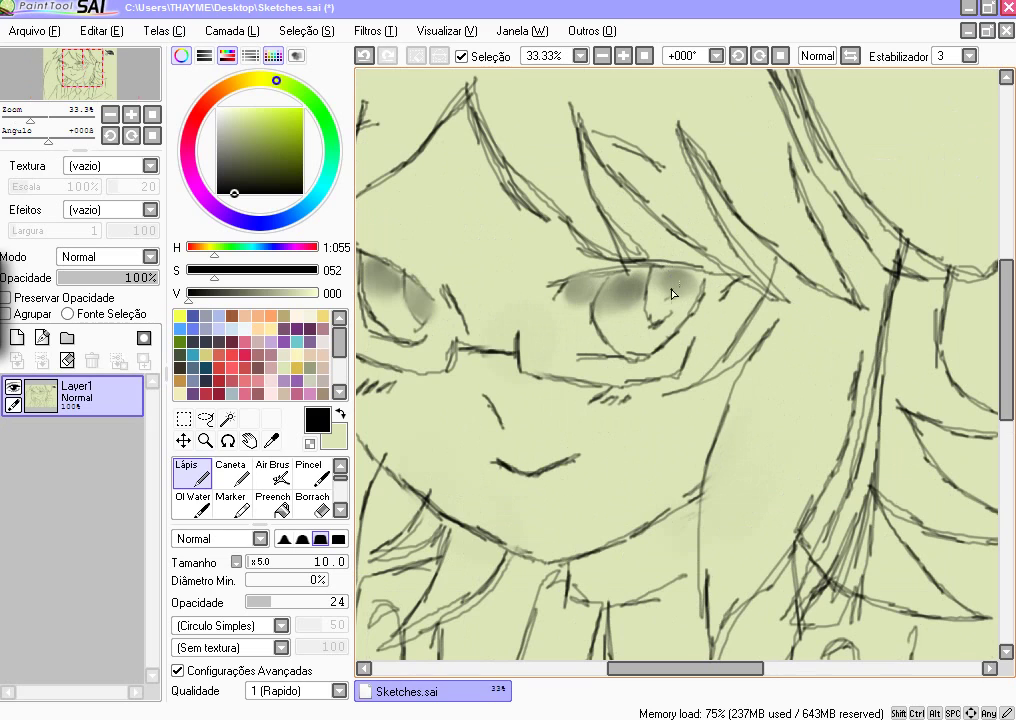
pyautogui.moveTo(678, 282)
pyautogui.mouseDown()
pyautogui.moveTo(676, 295)
pyautogui.moveTo(674, 286)
pyautogui.mouseUp()
pyautogui.scroll(-1, 675, 290)
pyautogui.scroll(1, 548, 305)
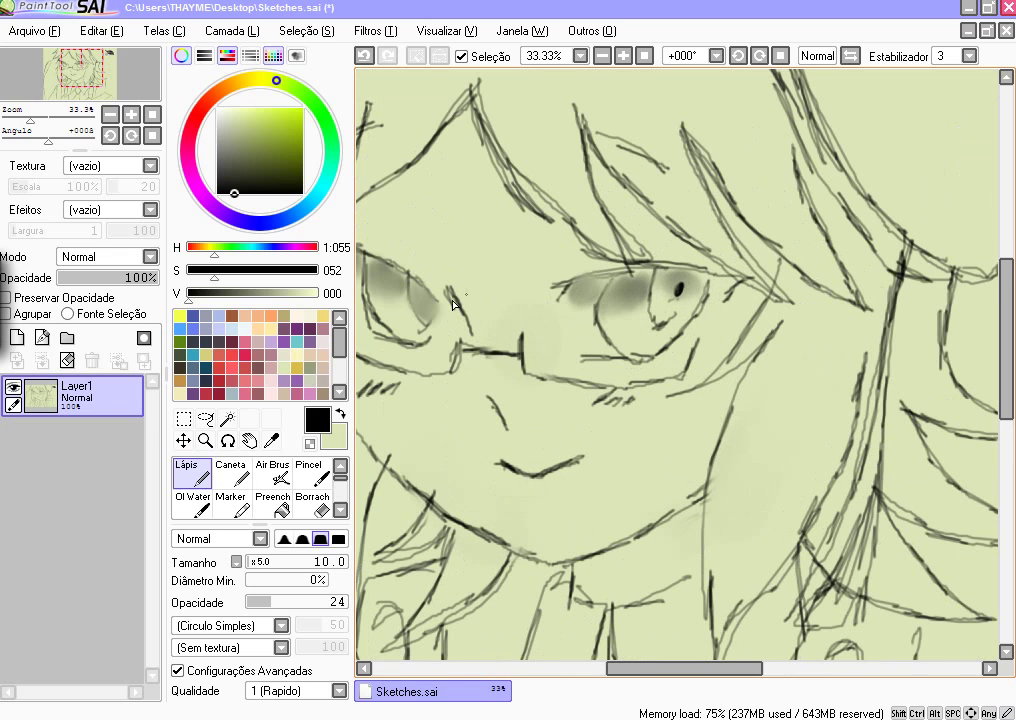
pyautogui.moveTo(428, 298); pyautogui.dragTo(431, 309)
pyautogui.scroll(-4, 432, 312)
pyautogui.press('Left')
pyautogui.press('Left')
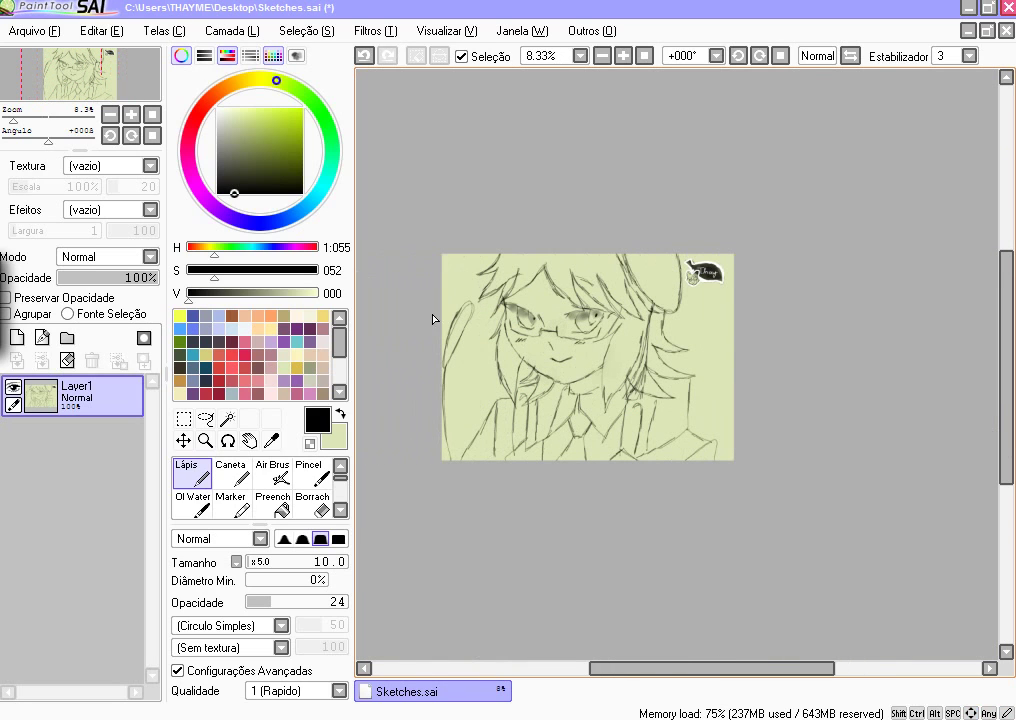
# - Shade the fringe, side locks and lower hair strands on both sides with the black brush at size 125
pyautogui.click(316, 488)
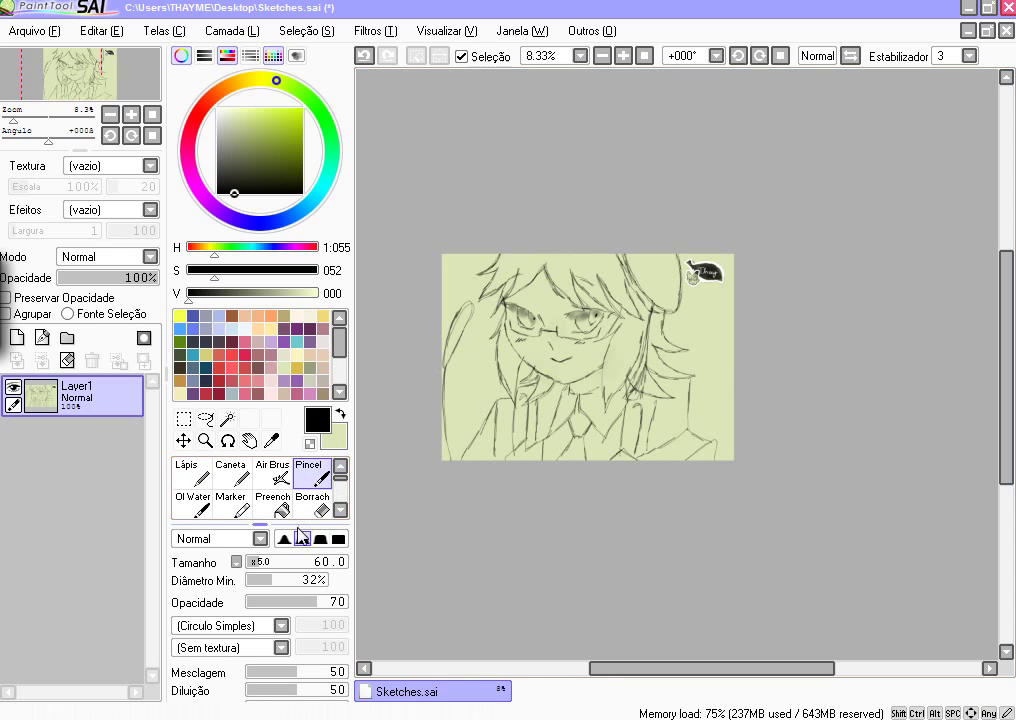
pyautogui.click(272, 562)
pyautogui.scroll(1, 543, 251)
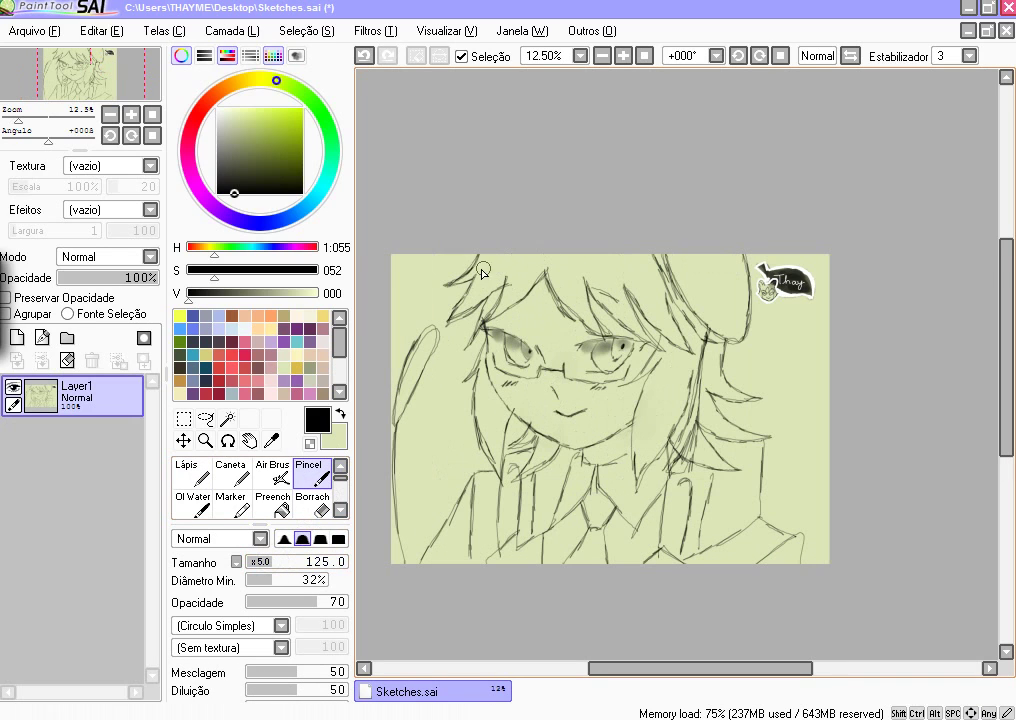
pyautogui.moveTo(509, 264)
pyautogui.mouseDown()
pyautogui.moveTo(568, 283)
pyautogui.moveTo(567, 271)
pyautogui.moveTo(570, 284)
pyautogui.moveTo(581, 270)
pyautogui.moveTo(608, 284)
pyautogui.moveTo(608, 268)
pyautogui.moveTo(657, 287)
pyautogui.mouseUp()
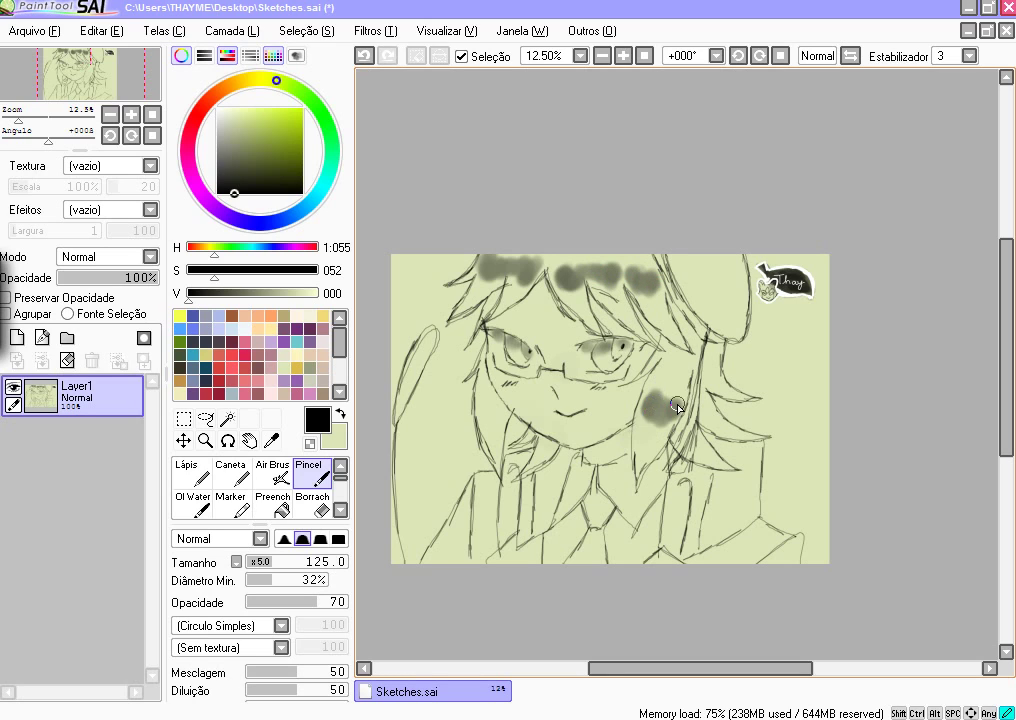
pyautogui.moveTo(677, 404)
pyautogui.mouseDown()
pyautogui.moveTo(668, 395)
pyautogui.moveTo(678, 394)
pyautogui.mouseUp()
pyautogui.moveTo(486, 394)
pyautogui.mouseDown()
pyautogui.moveTo(487, 406)
pyautogui.moveTo(498, 398)
pyautogui.mouseUp()
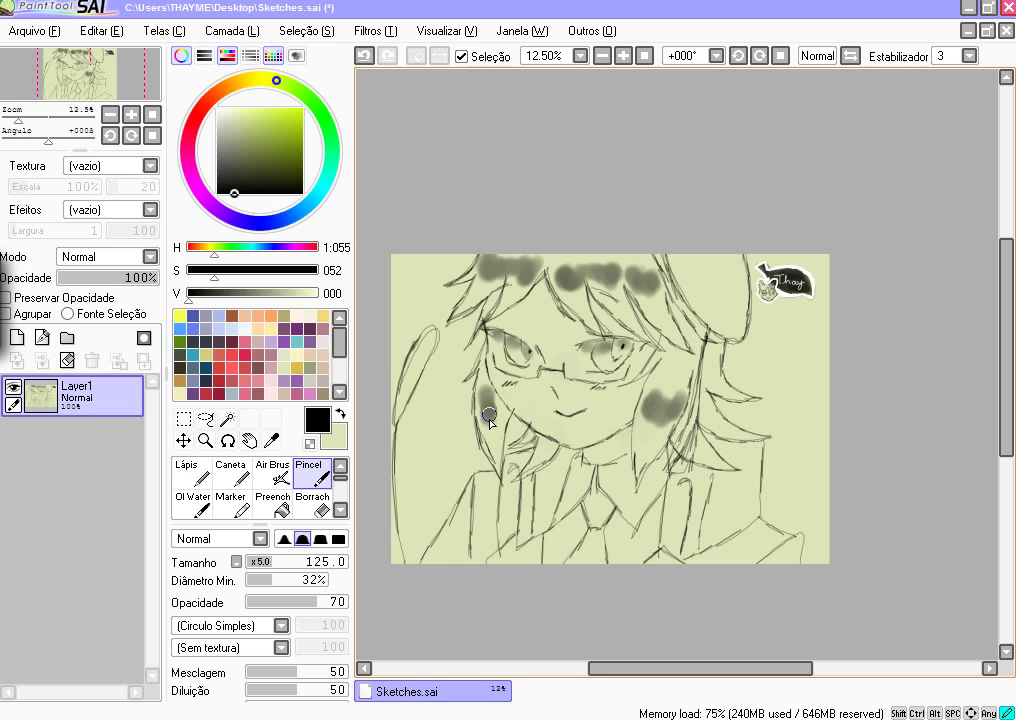
pyautogui.click(542, 449)
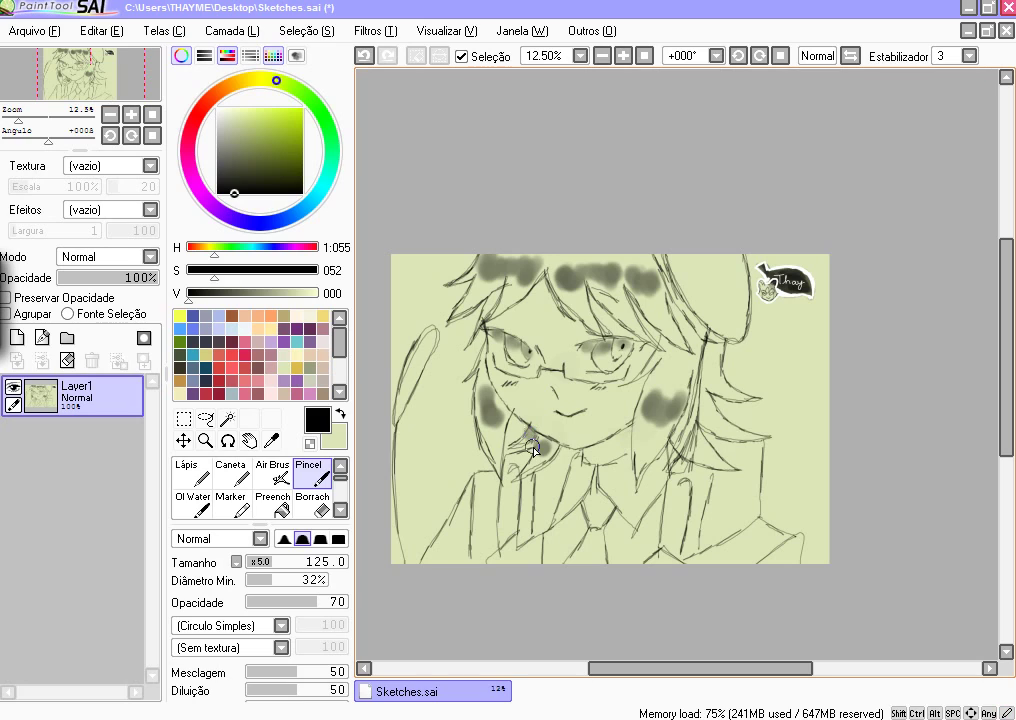
pyautogui.click(700, 443)
pyautogui.scroll(-1, 719, 290)
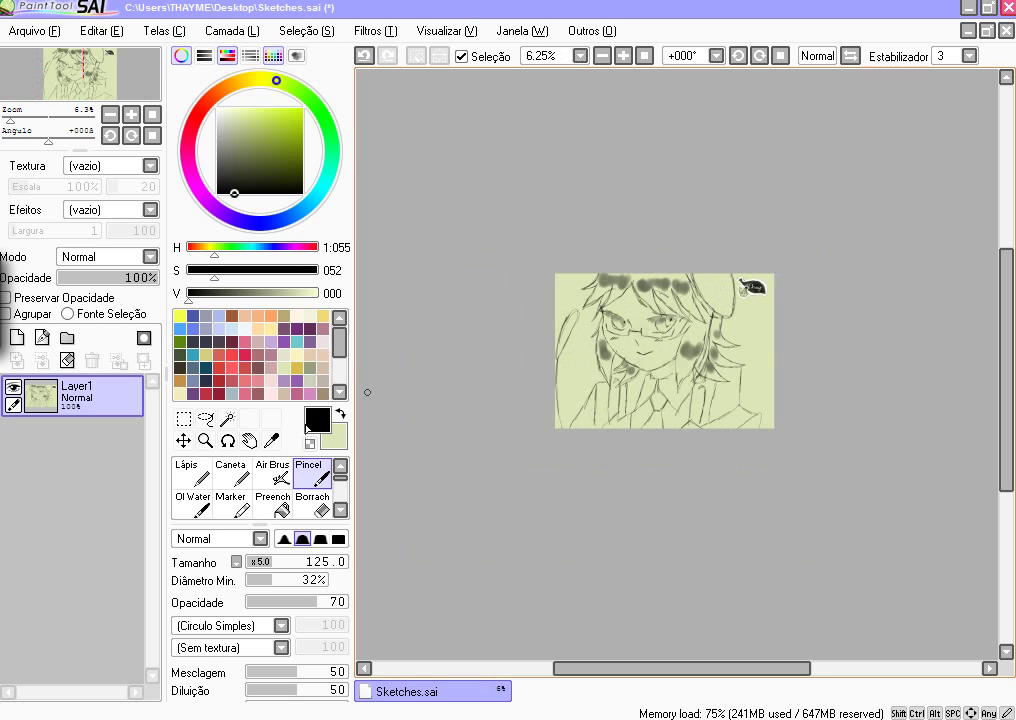
# - Shade both sleeves and shoulders of the jacket with the brush at size 150, undoing the stroke on the right-hand strap
pyautogui.moveTo(272, 562); pyautogui.dragTo(279, 560)
pyautogui.scroll(1, 639, 410)
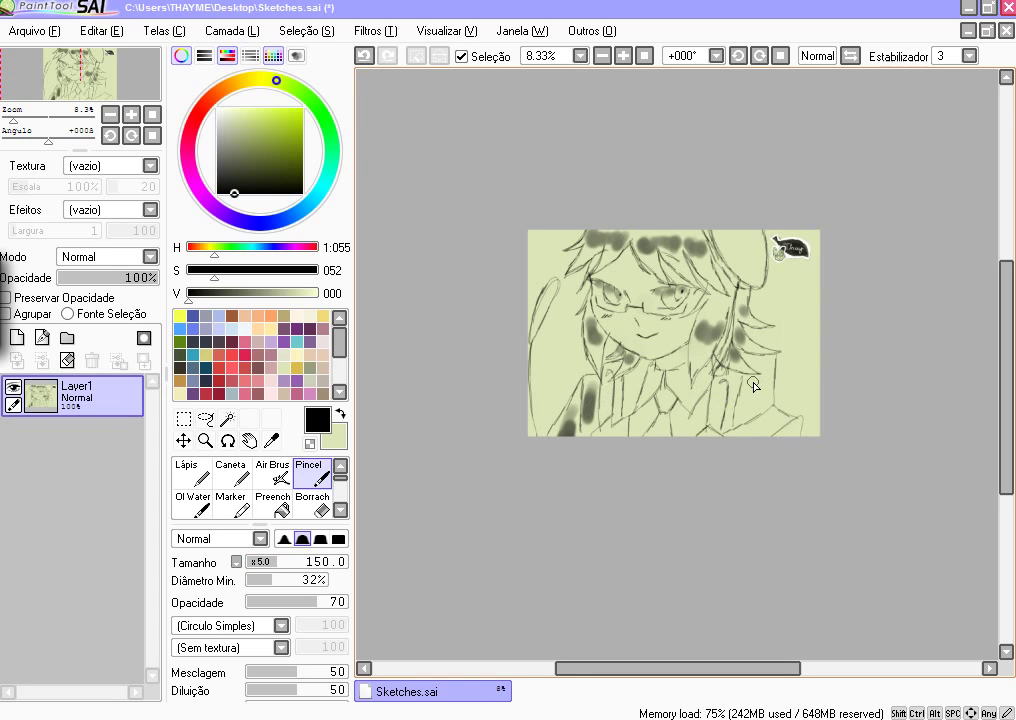
pyautogui.moveTo(757, 370)
pyautogui.mouseDown()
pyautogui.moveTo(757, 404)
pyautogui.moveTo(766, 367)
pyautogui.mouseUp()
pyautogui.moveTo(752, 410); pyautogui.dragTo(744, 426)
pyautogui.scroll(1, 717, 400)
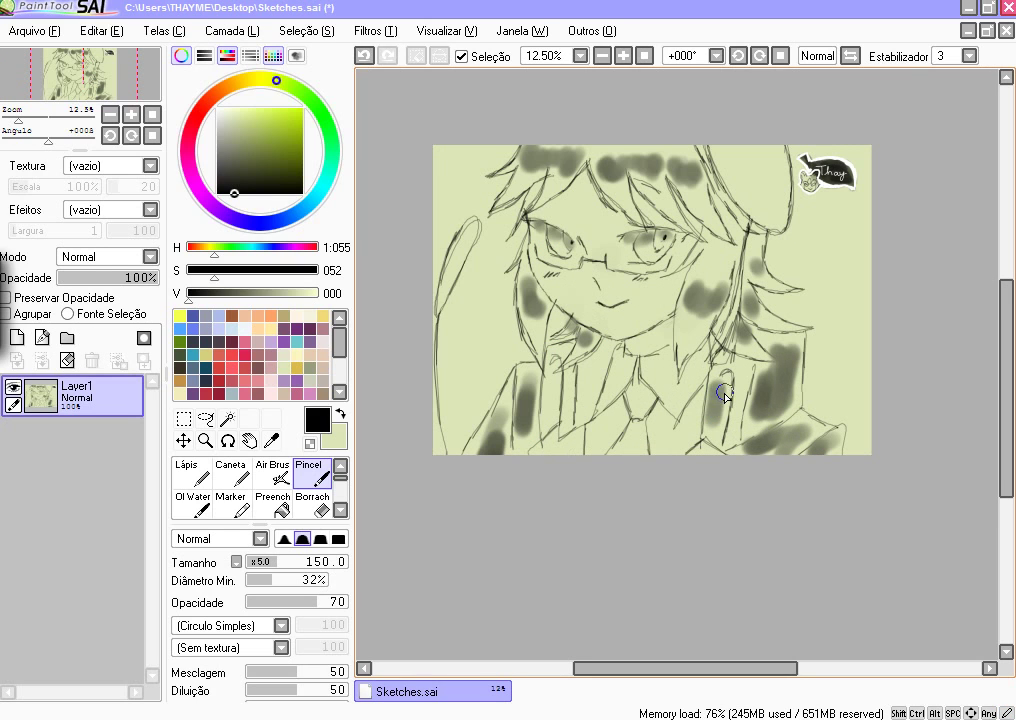
pyautogui.hotkey('ctrl', 'z')
# - Shade the tie, the lower jacket front, the rounded shape beside the signature and the narrow shape at the far left
pyautogui.moveTo(639, 392); pyautogui.dragTo(630, 448)
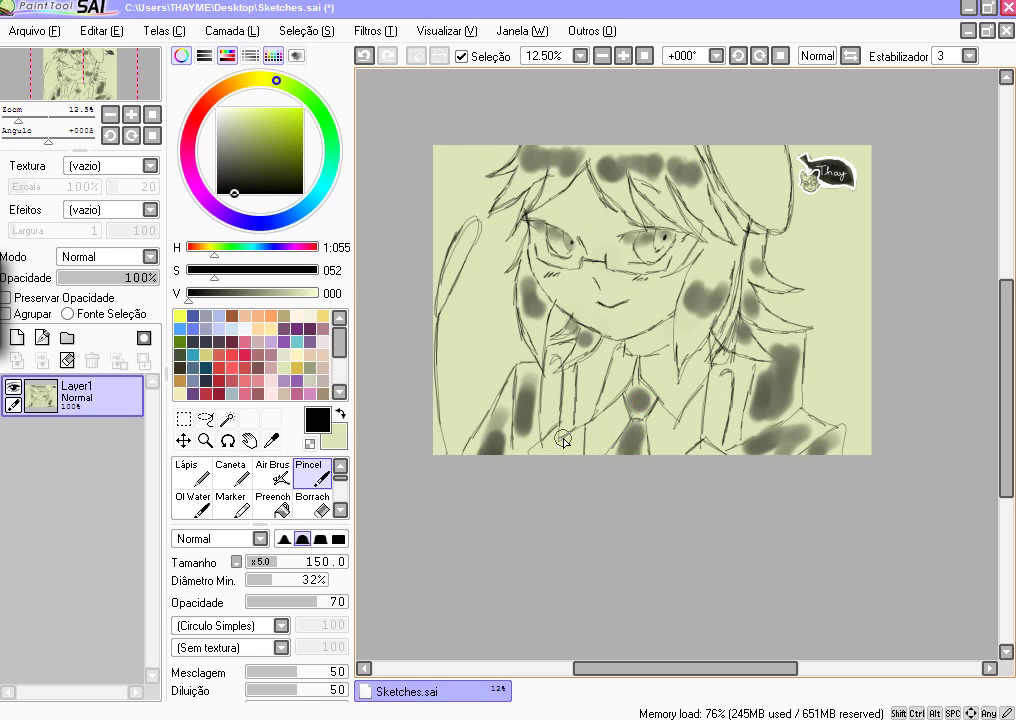
pyautogui.moveTo(544, 449); pyautogui.dragTo(569, 447)
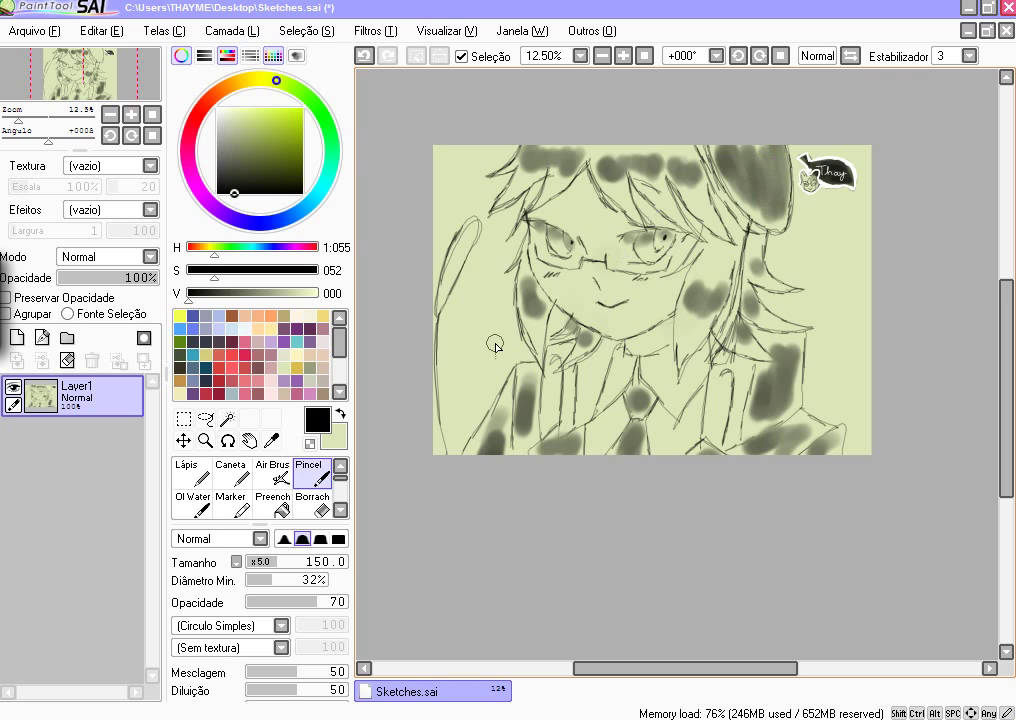
pyautogui.moveTo(465, 227); pyautogui.dragTo(440, 295)
# - Soften the dark shading in the fringe and the right-hand side lock with the Blur tool at size 180
pyautogui.scroll(-1, 291, 470)
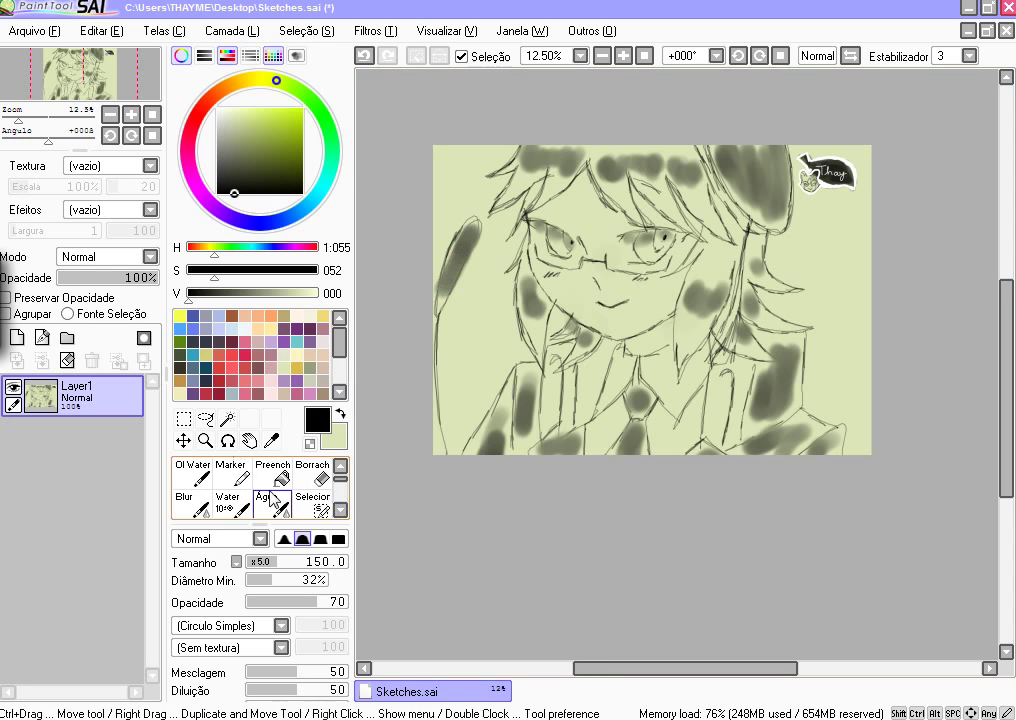
pyautogui.click(192, 503)
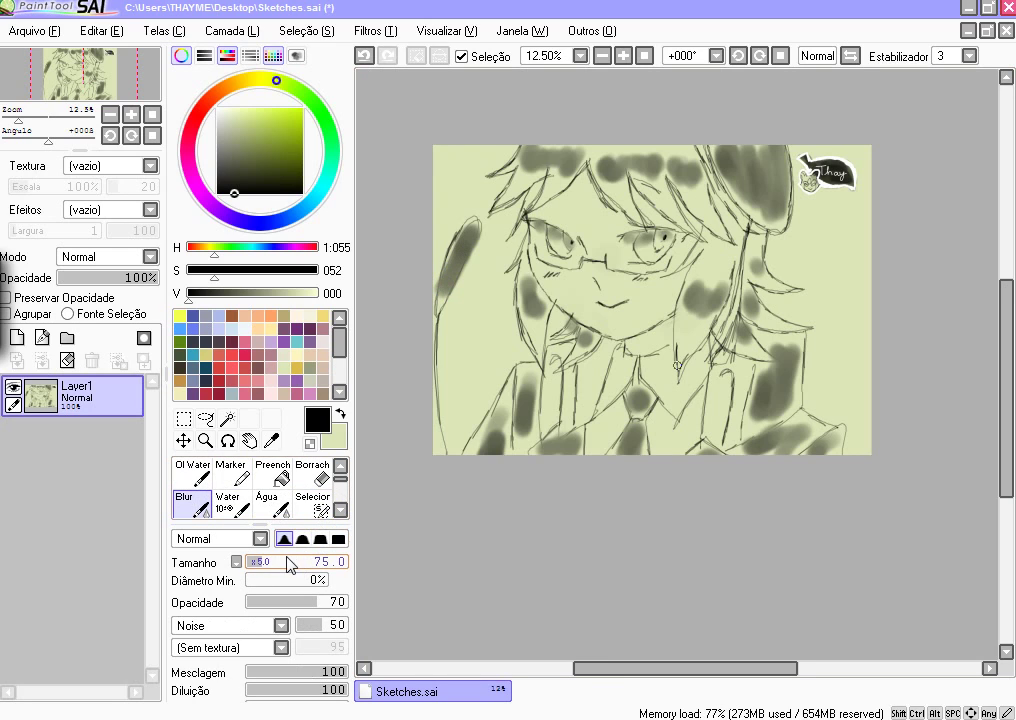
pyautogui.click(283, 560)
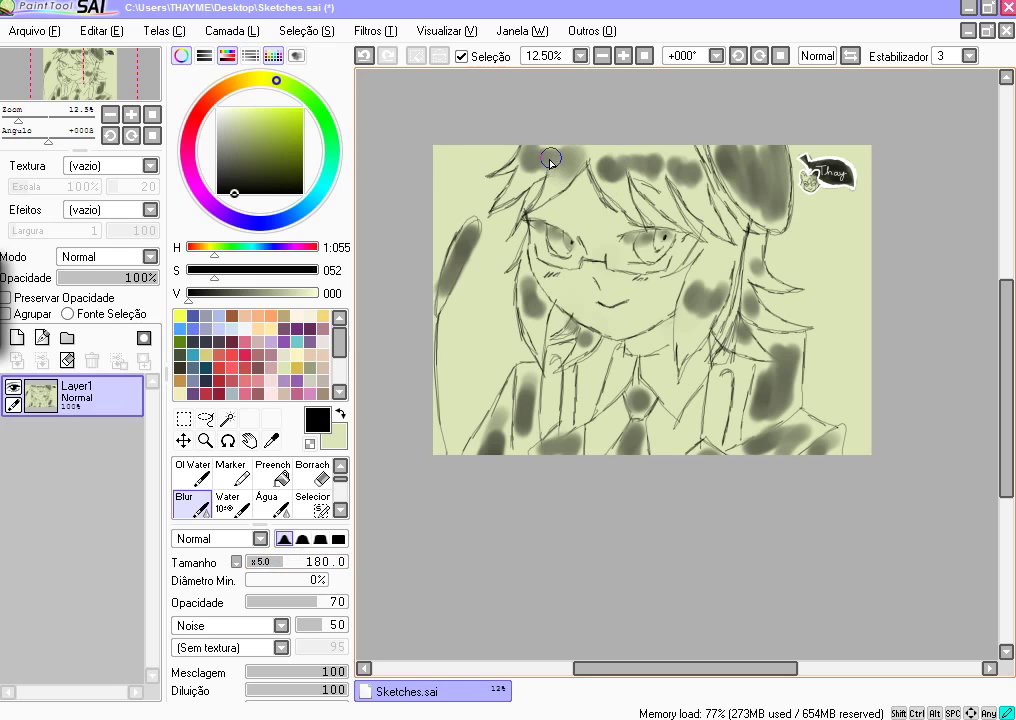
pyautogui.moveTo(551, 162)
pyautogui.mouseDown()
pyautogui.moveTo(519, 169)
pyautogui.moveTo(549, 146)
pyautogui.moveTo(629, 170)
pyautogui.mouseUp()
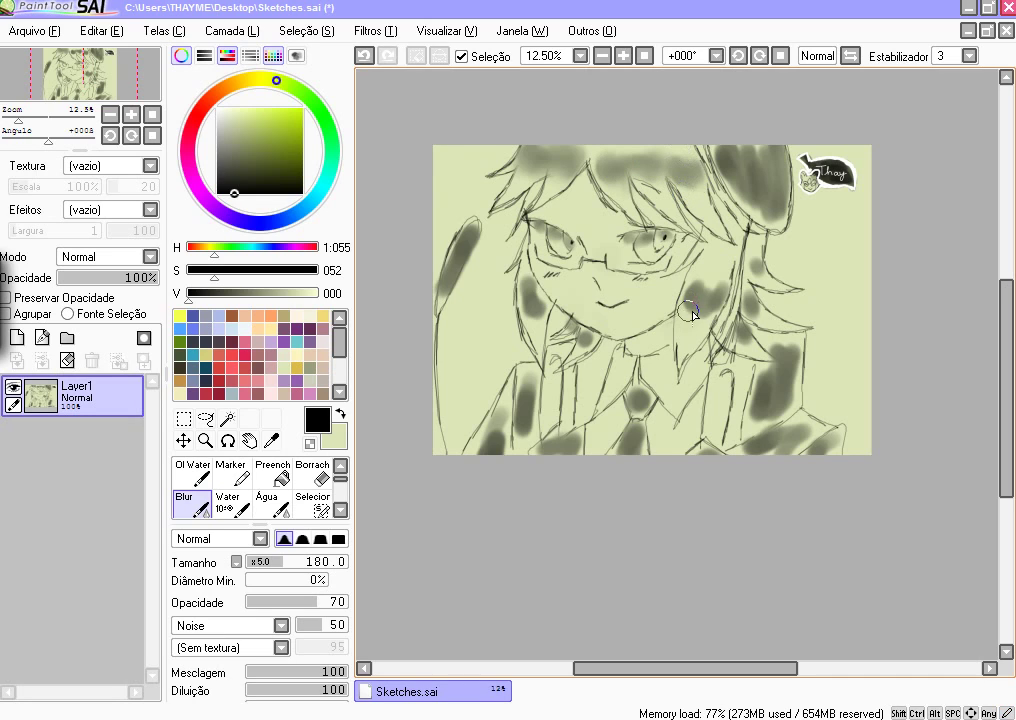
pyautogui.moveTo(690, 307)
pyautogui.mouseDown()
pyautogui.moveTo(700, 273)
pyautogui.moveTo(711, 292)
pyautogui.moveTo(721, 272)
pyautogui.moveTo(703, 297)
pyautogui.moveTo(685, 300)
pyautogui.moveTo(697, 296)
pyautogui.mouseUp()
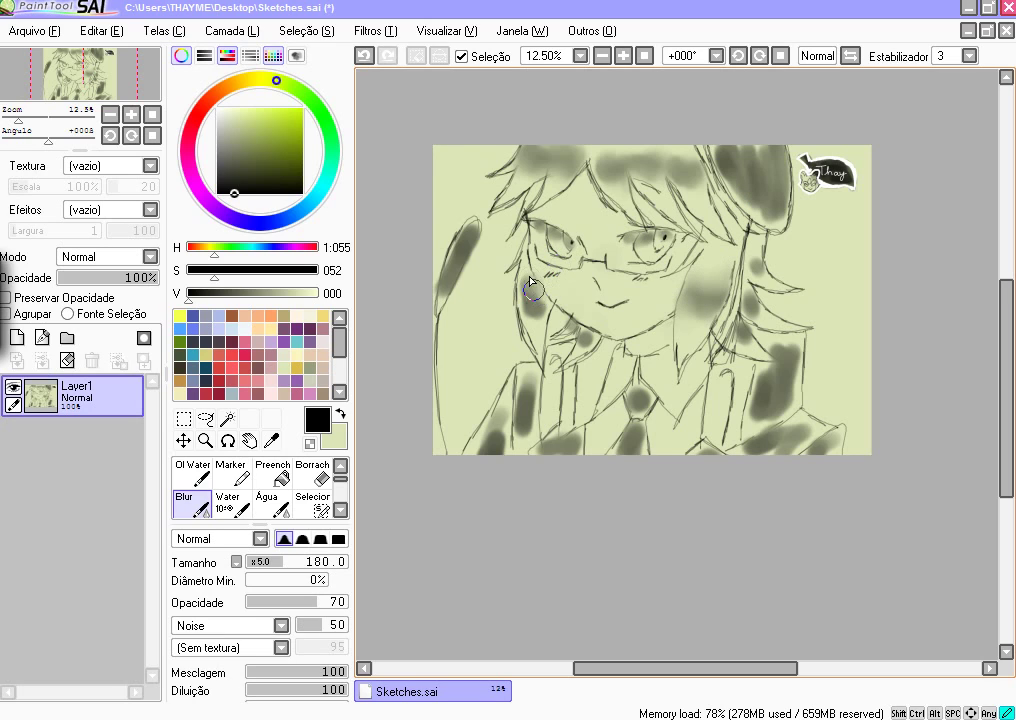
# - Blur the dark shading in the left-hand side lock, the tie and both sides of the jacket
pyautogui.moveTo(538, 318)
pyautogui.mouseDown()
pyautogui.moveTo(528, 297)
pyautogui.moveTo(528, 386)
pyautogui.moveTo(535, 372)
pyautogui.moveTo(522, 404)
pyautogui.moveTo(524, 447)
pyautogui.moveTo(494, 417)
pyautogui.moveTo(497, 433)
pyautogui.moveTo(482, 444)
pyautogui.mouseUp()
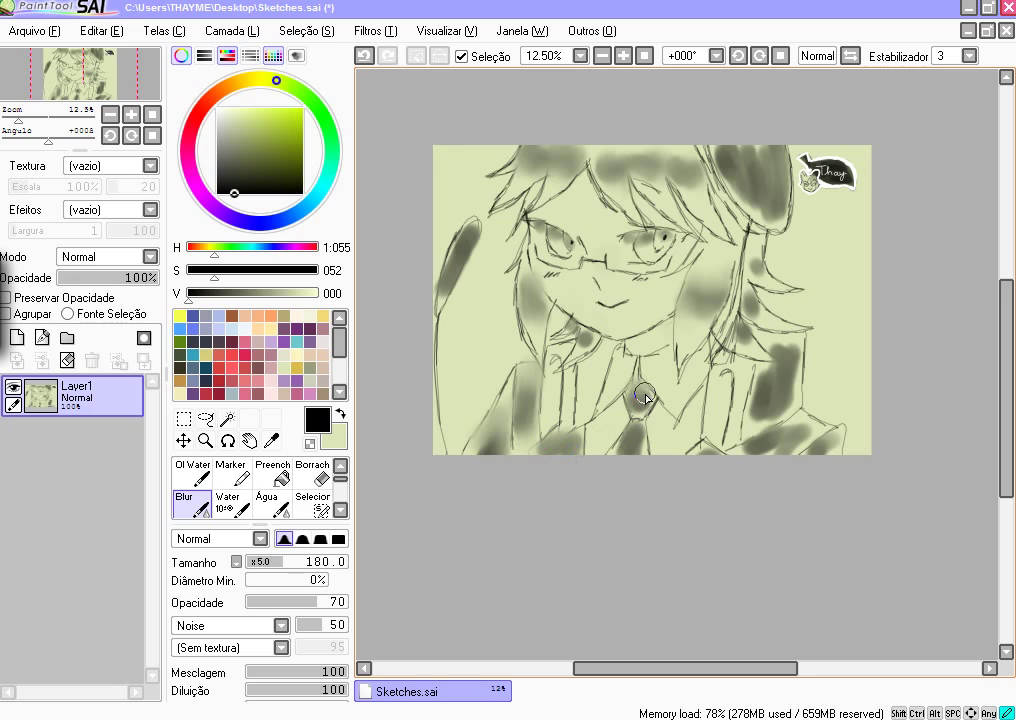
pyautogui.moveTo(641, 410)
pyautogui.mouseDown()
pyautogui.moveTo(648, 397)
pyautogui.moveTo(640, 444)
pyautogui.moveTo(632, 434)
pyautogui.moveTo(639, 444)
pyautogui.mouseUp()
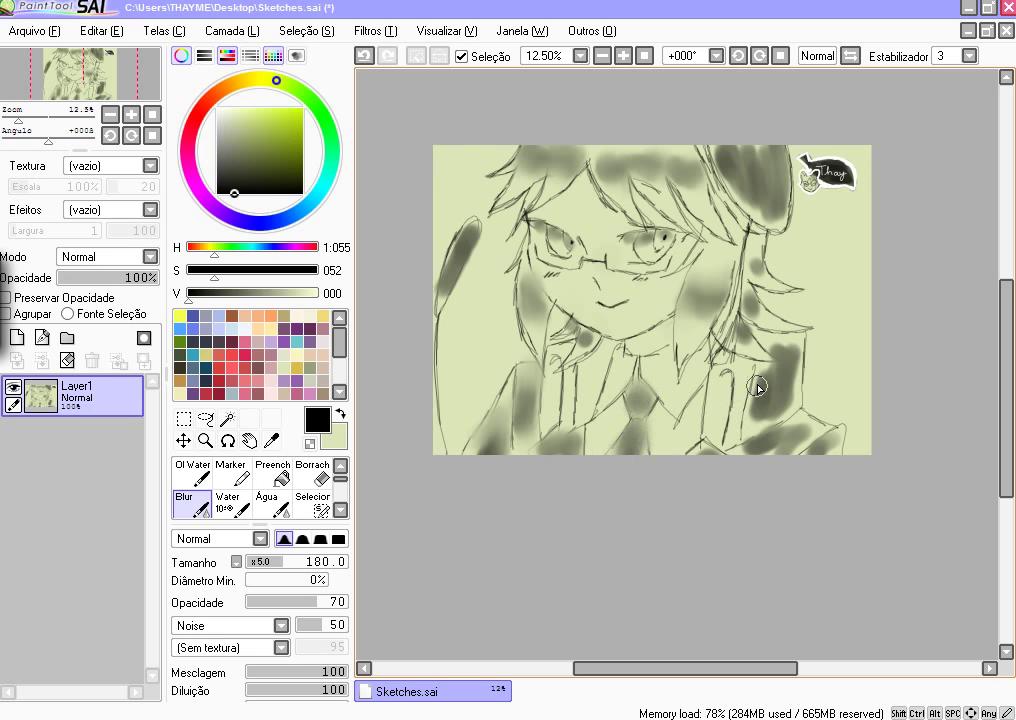
pyautogui.moveTo(758, 384); pyautogui.dragTo(761, 387)
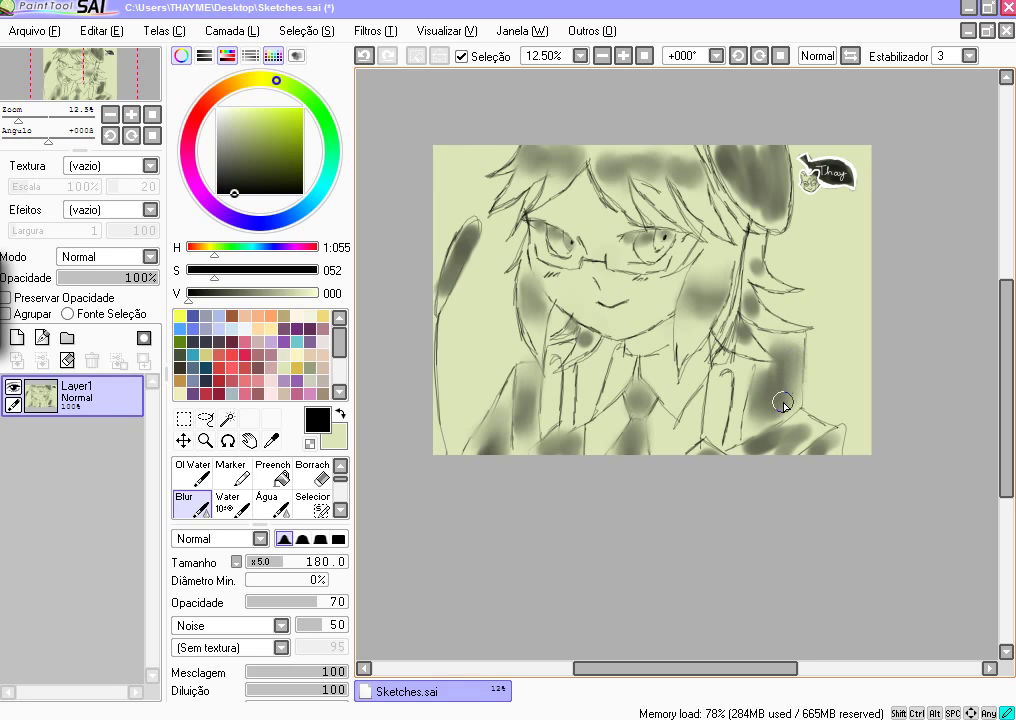
pyautogui.moveTo(771, 364); pyautogui.dragTo(788, 357)
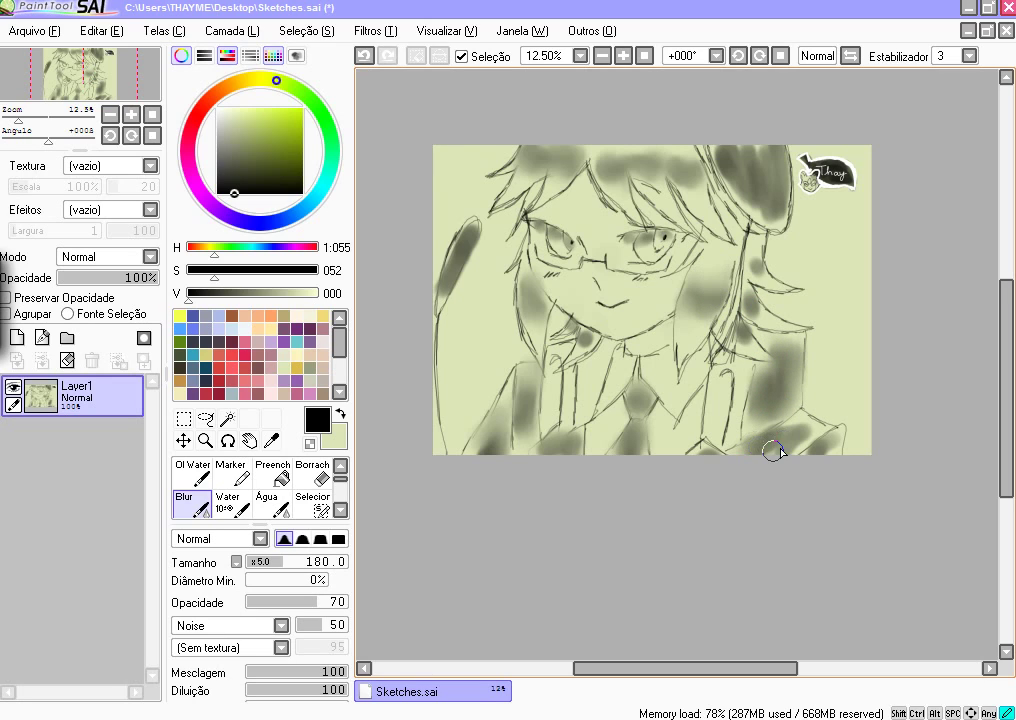
pyautogui.moveTo(771, 446)
pyautogui.mouseDown()
pyautogui.moveTo(793, 422)
pyautogui.moveTo(815, 432)
pyautogui.moveTo(791, 455)
pyautogui.moveTo(794, 446)
pyautogui.moveTo(827, 448)
pyautogui.moveTo(833, 432)
pyautogui.moveTo(798, 462)
pyautogui.mouseUp()
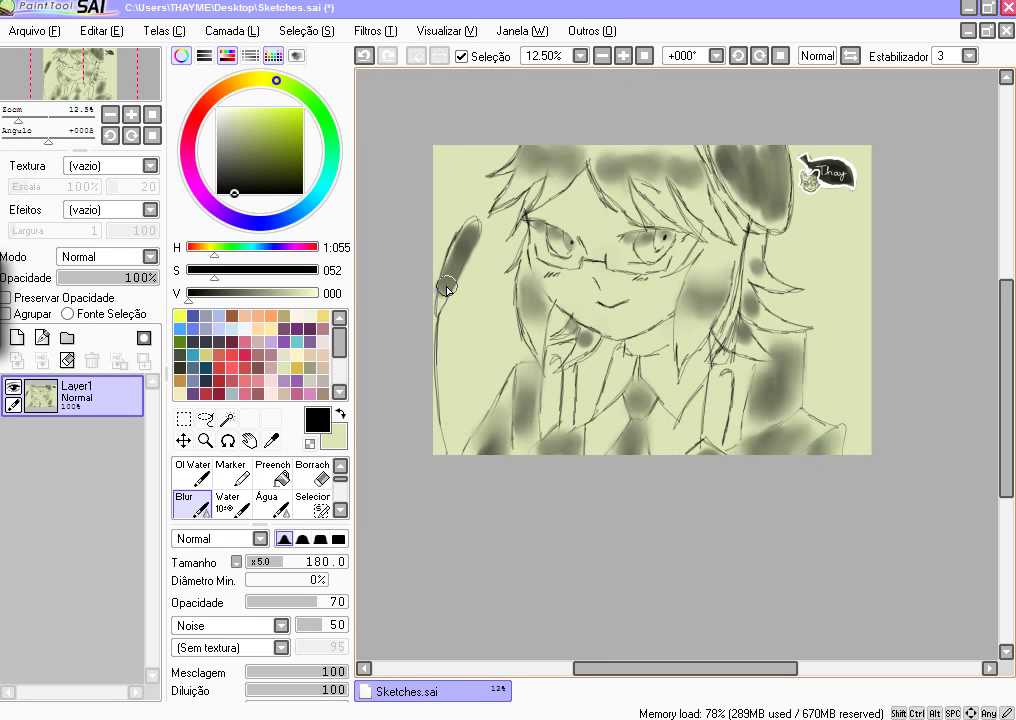
# - Blur the shading in the narrow far-left shape and the rounded shape beside the signature at size 220
pyautogui.click(291, 561)
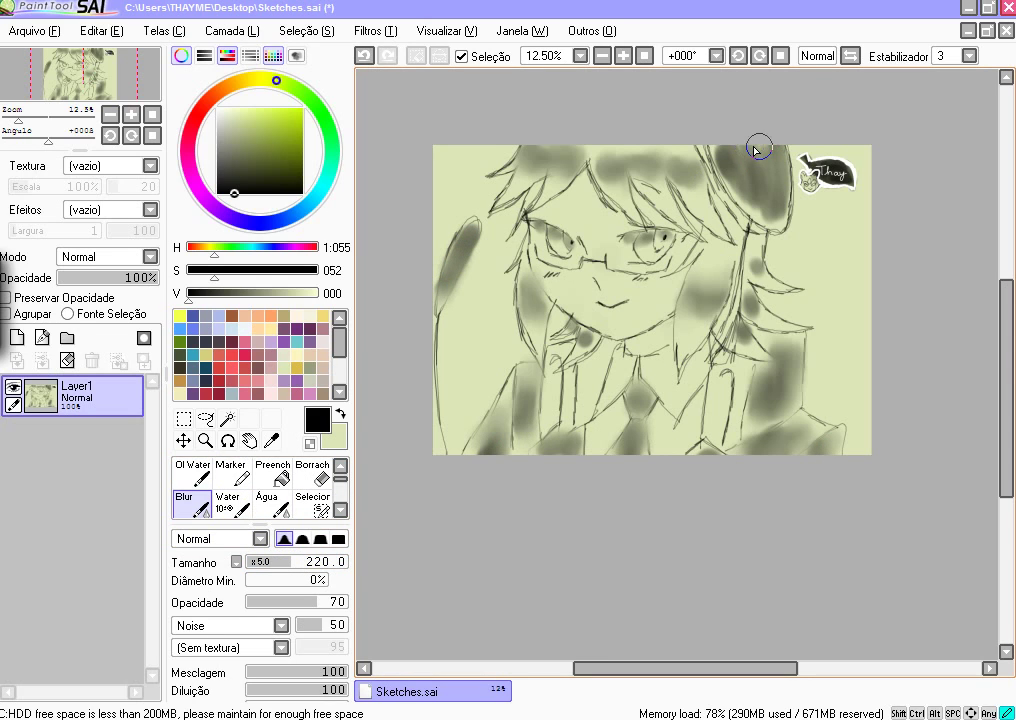
pyautogui.moveTo(734, 145)
pyautogui.mouseDown()
pyautogui.moveTo(726, 159)
pyautogui.moveTo(721, 141)
pyautogui.moveTo(761, 210)
pyautogui.mouseUp()
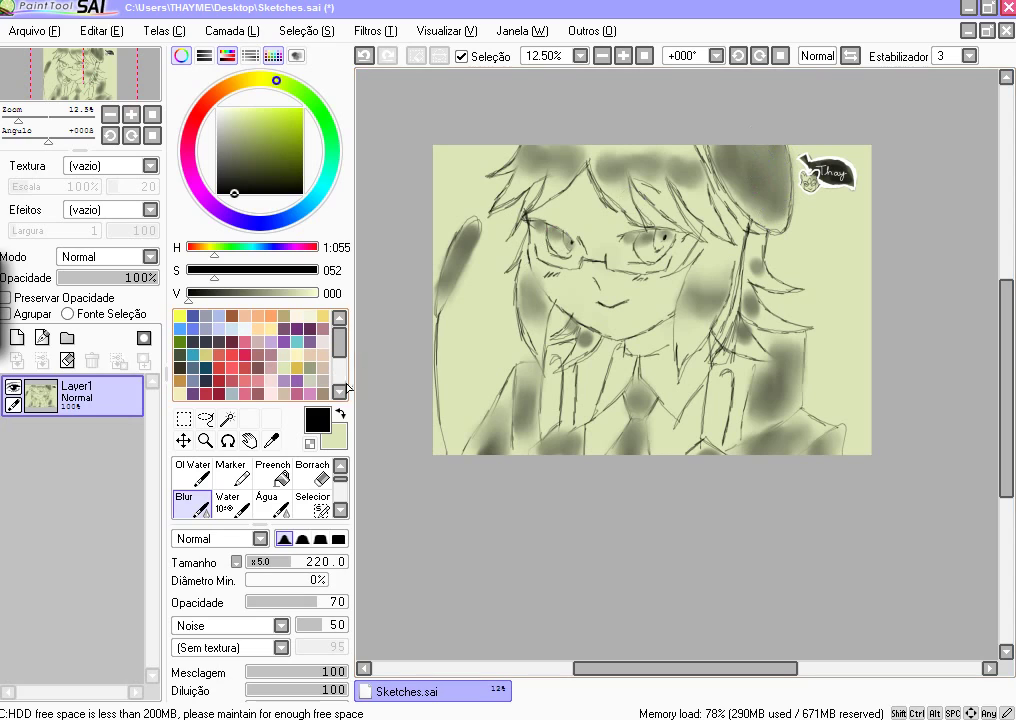
# - Darken the narrow strip between the right-hand hair locks with the brush at size 65, and save the drawing
pyautogui.click(340, 466)
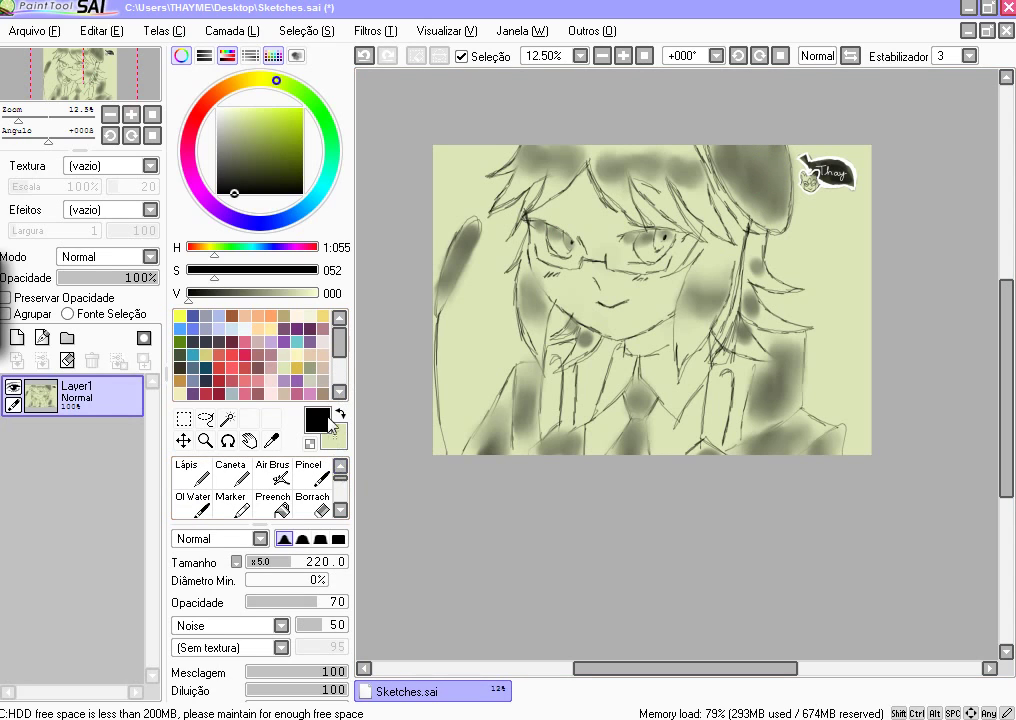
pyautogui.click(318, 472)
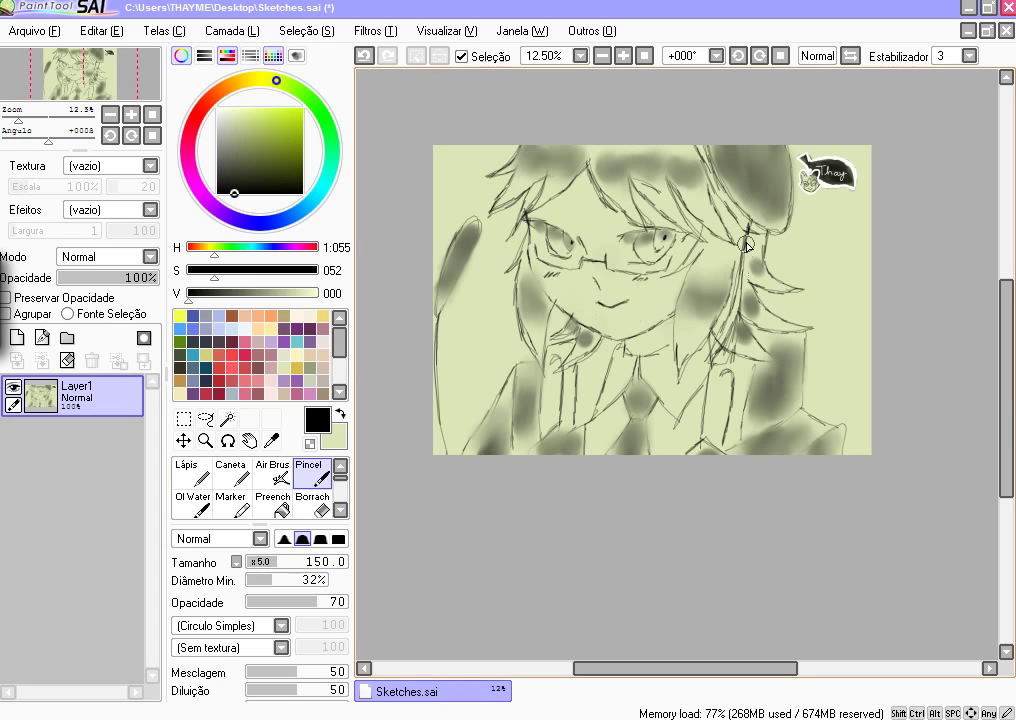
pyautogui.click(261, 562)
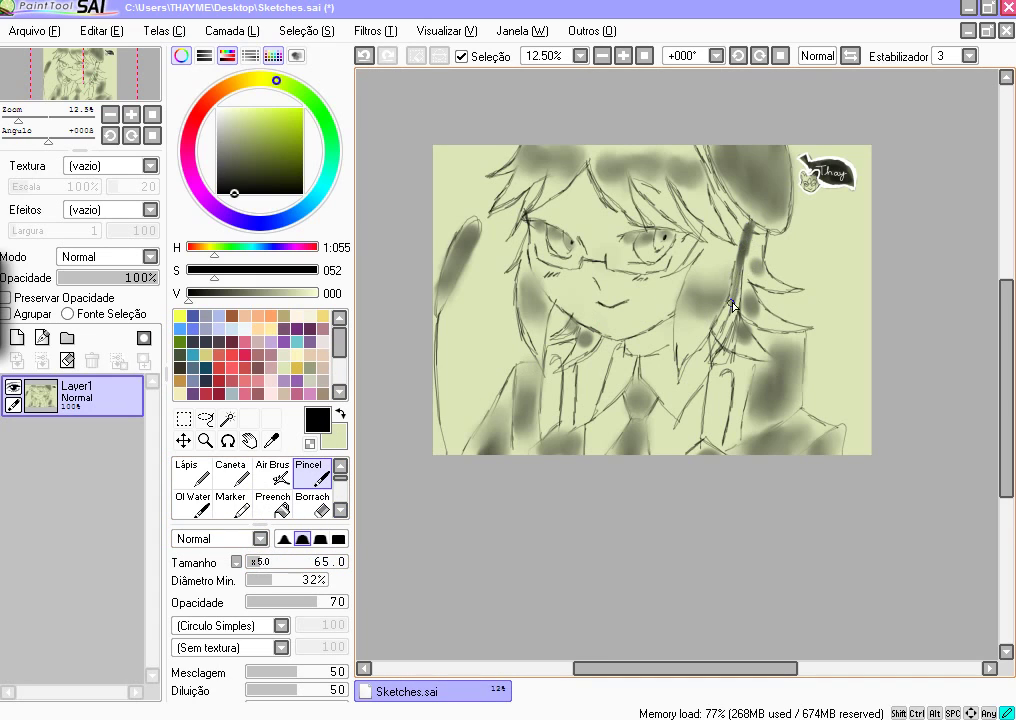
pyautogui.moveTo(713, 354)
pyautogui.mouseDown()
pyautogui.moveTo(739, 287)
pyautogui.moveTo(724, 361)
pyautogui.moveTo(736, 314)
pyautogui.moveTo(715, 356)
pyautogui.moveTo(742, 273)
pyautogui.mouseUp()
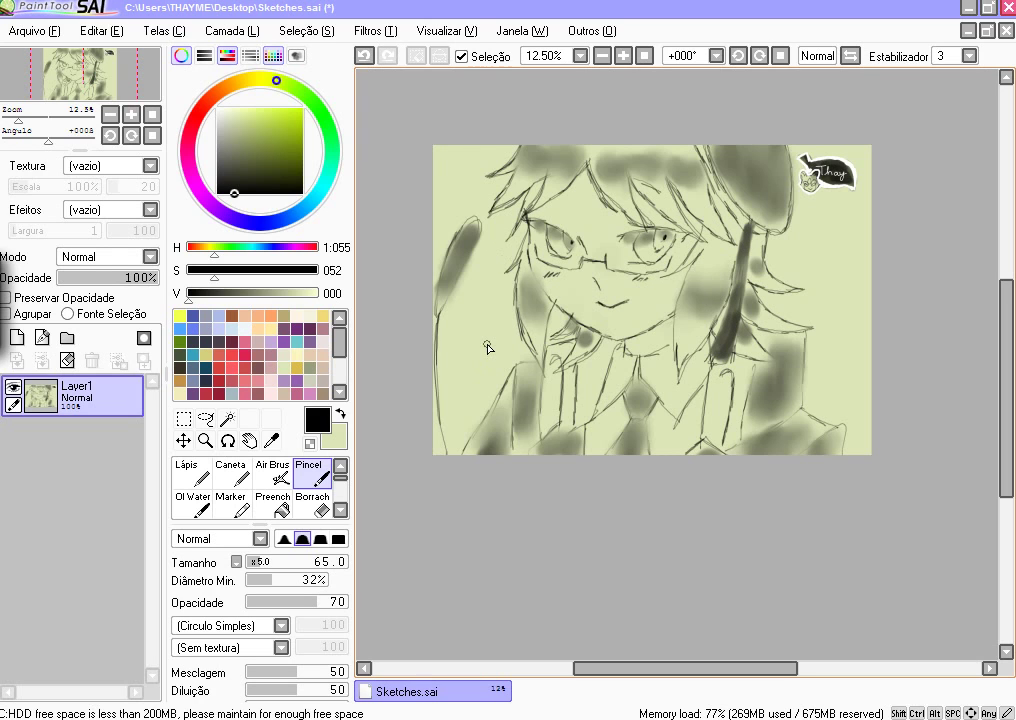
pyautogui.click(28, 30)
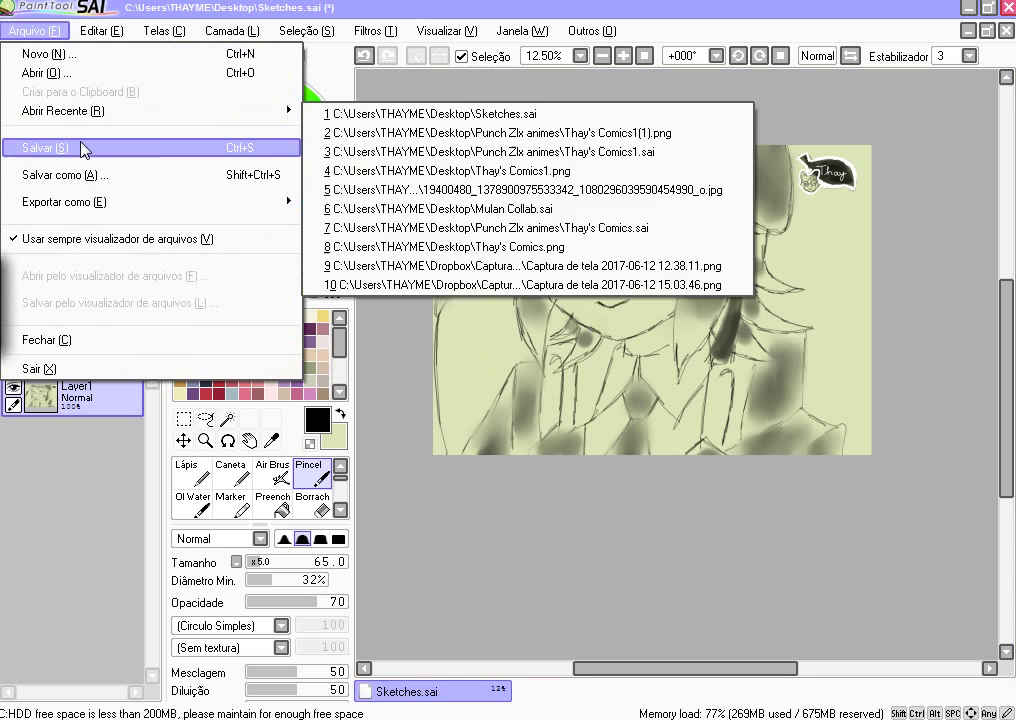
pyautogui.click(80, 147)
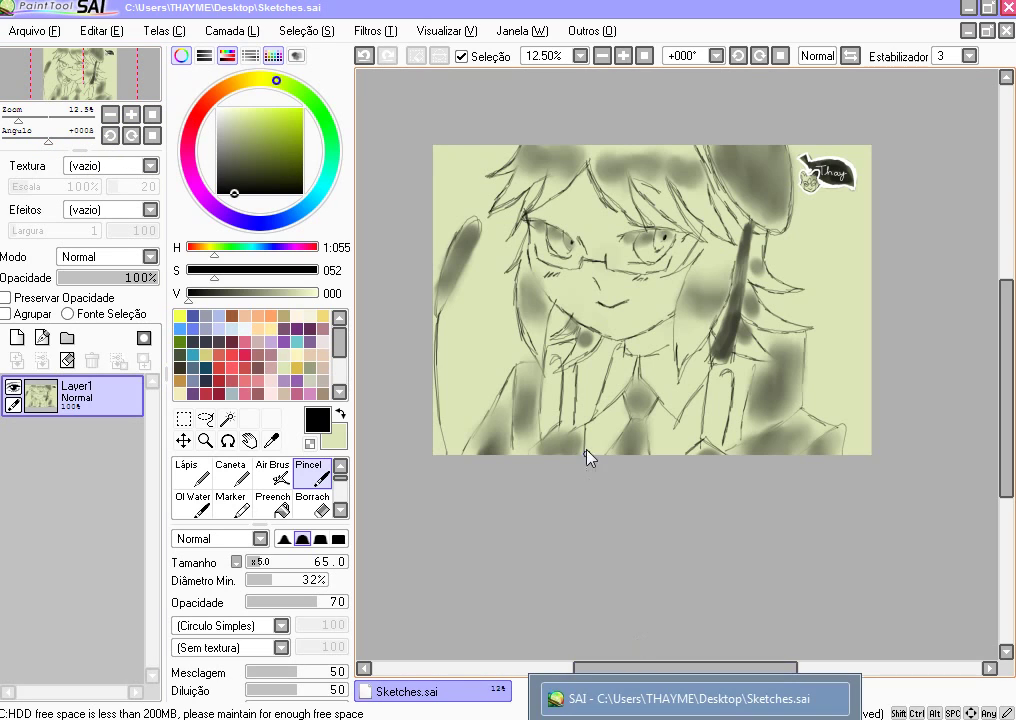
pyautogui.hotkey('alt', 'Tab')
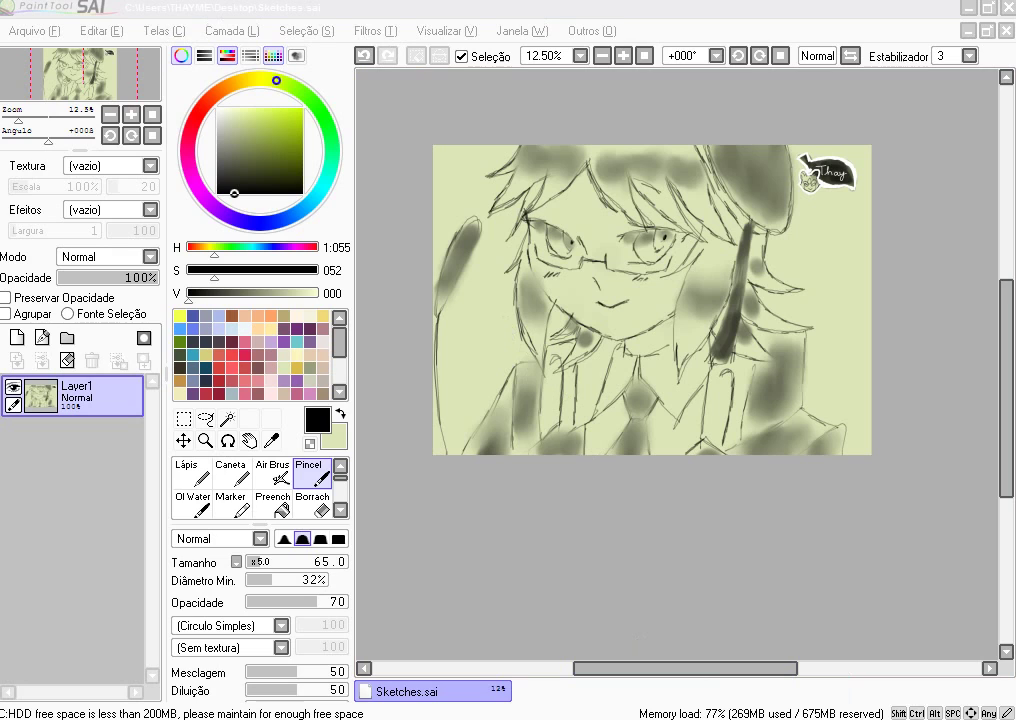
pyautogui.click(115, 717)
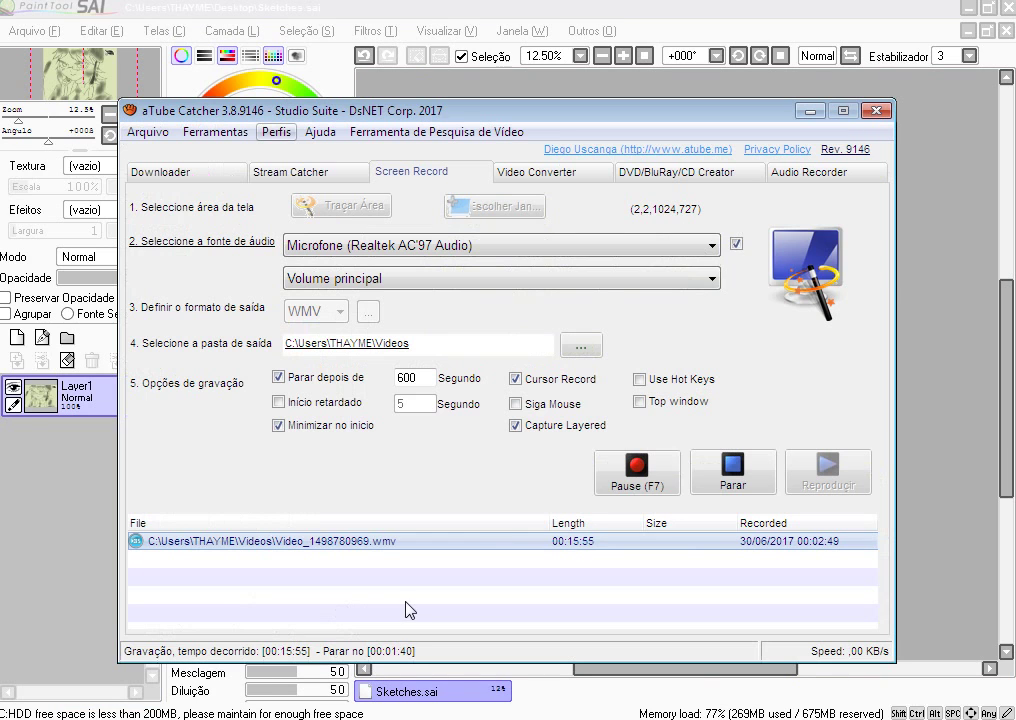